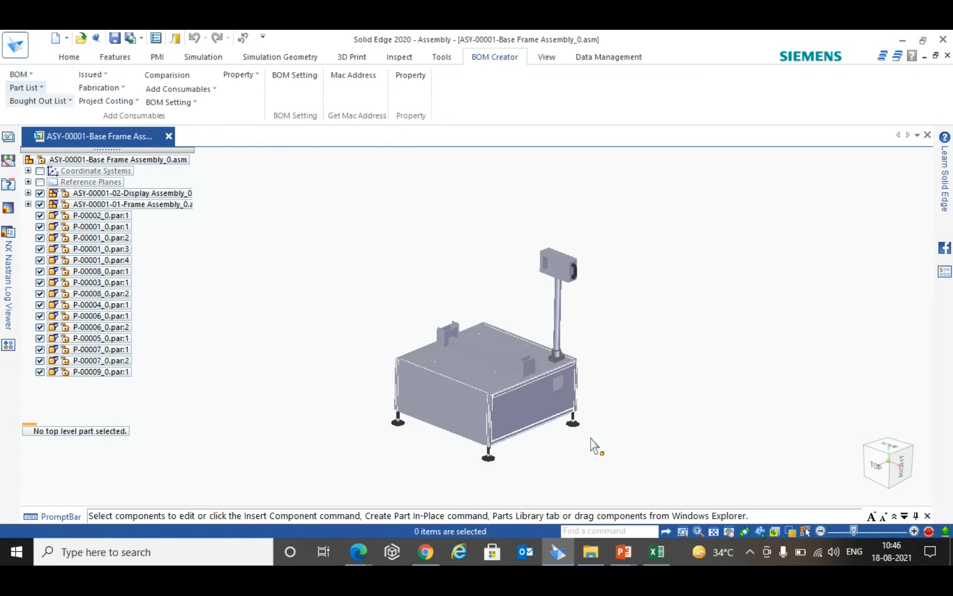
- Start creating an ERP BOM for the base frame assembly without adding consumable items
scroll(576, 350, up, 2)
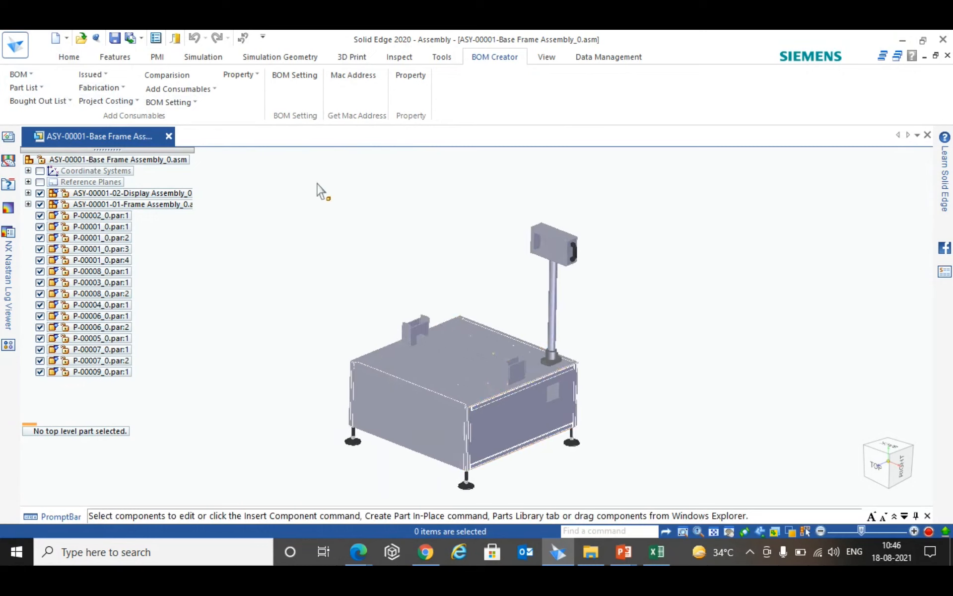
click(31, 74)
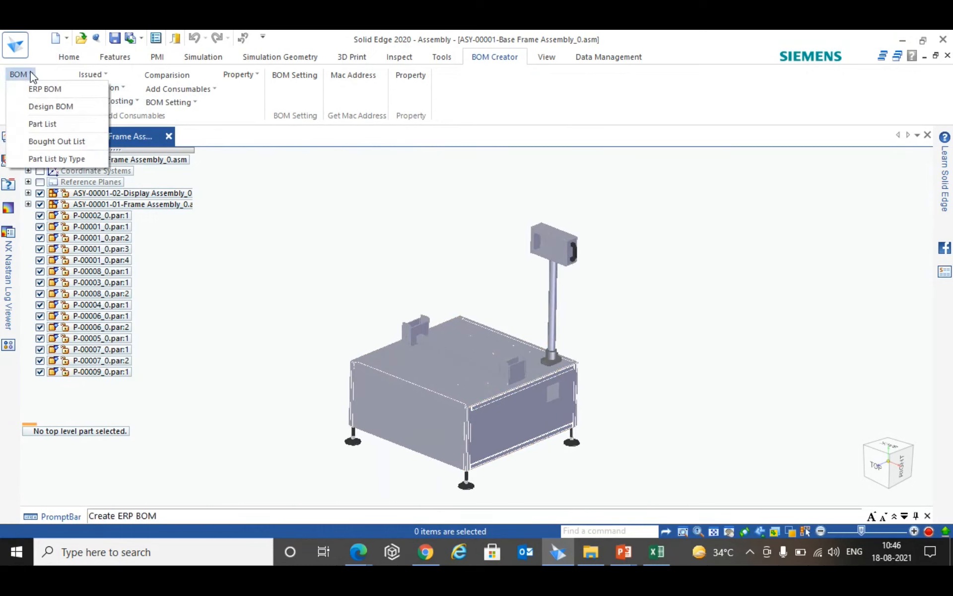
click(93, 87)
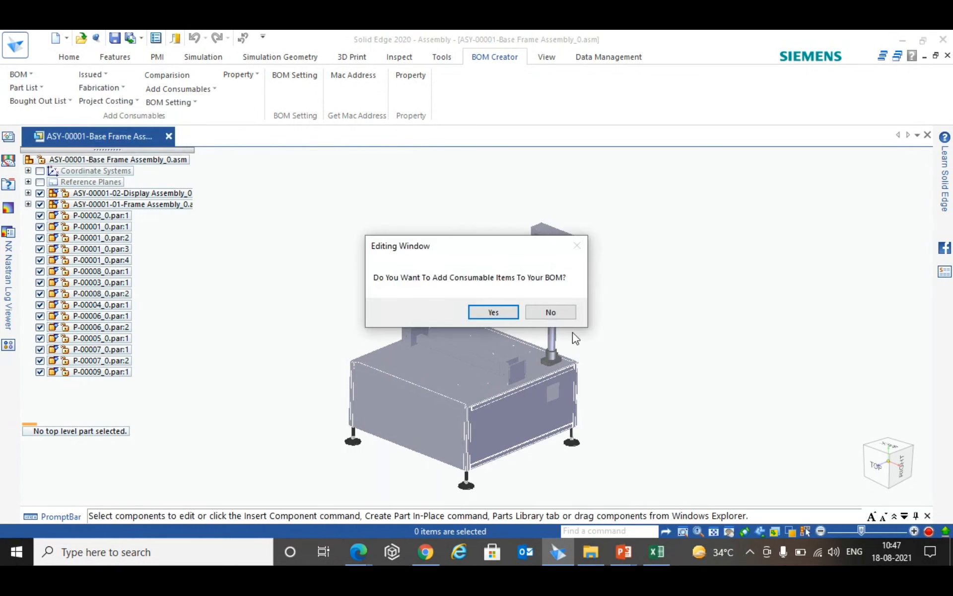
click(550, 313)
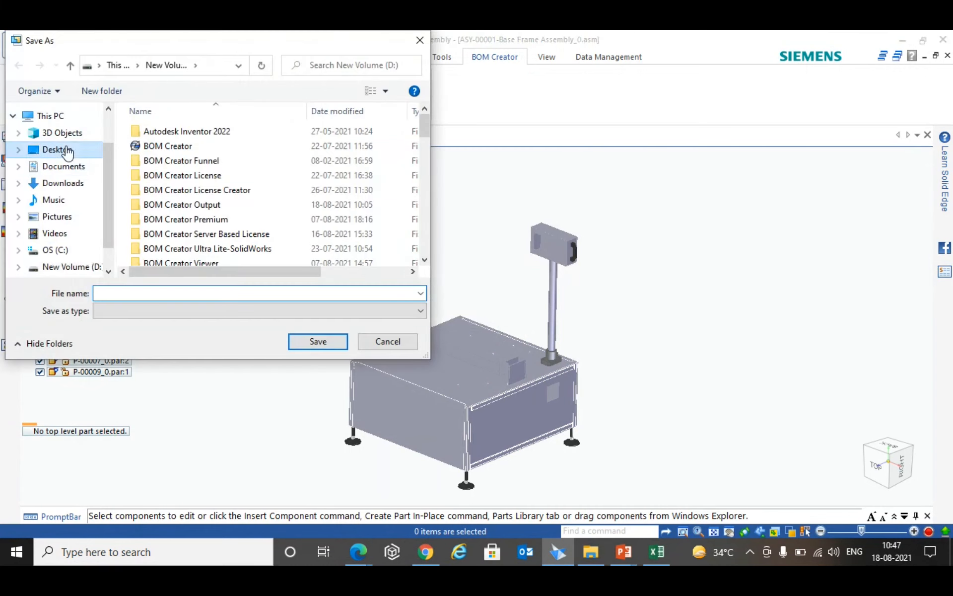
- Save the ERP BOM to the Desktop under the file name ERP BOM
click(69, 149)
click(122, 293)
text(E)
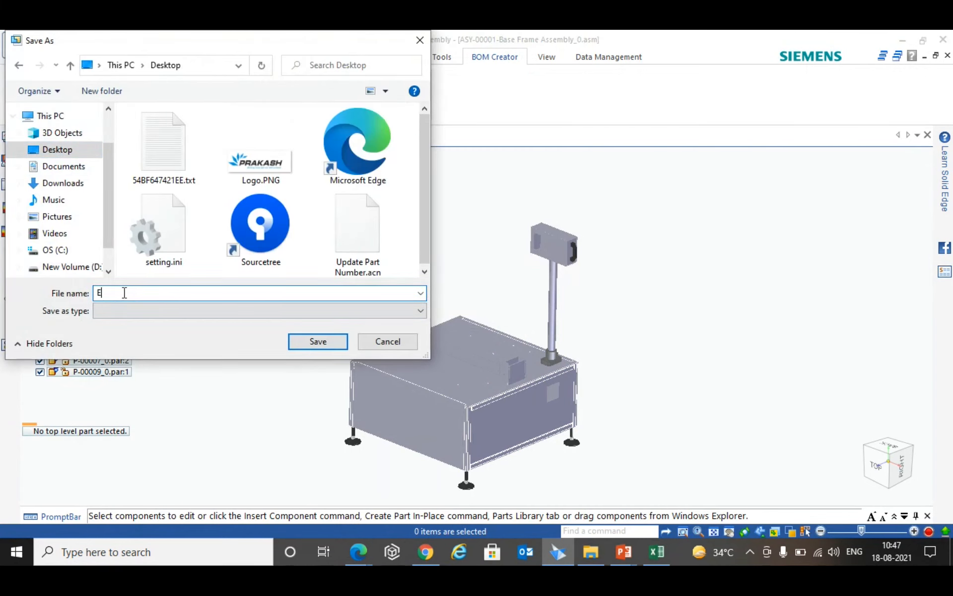
text(RP BOM)
key(Return)
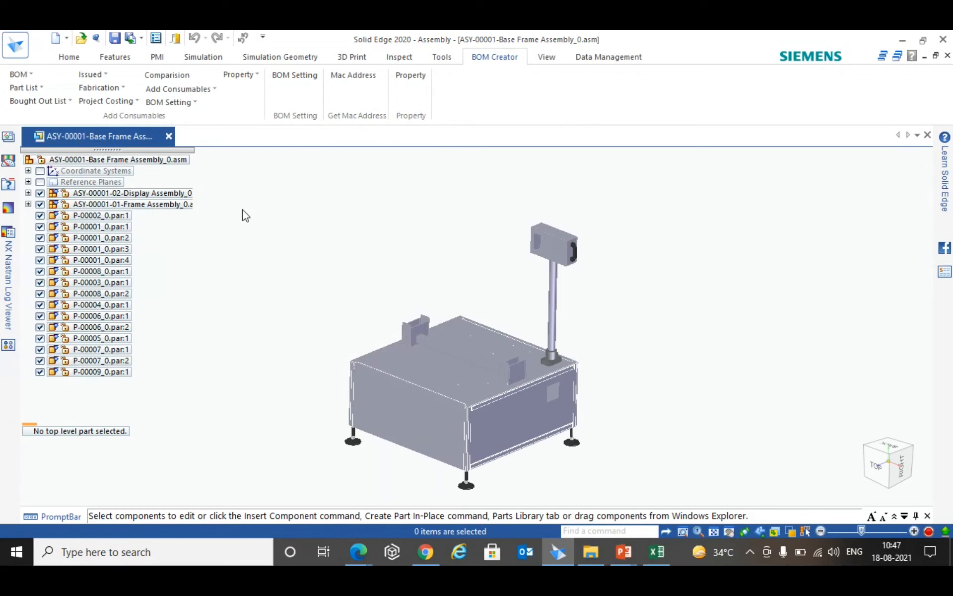
click(508, 317)
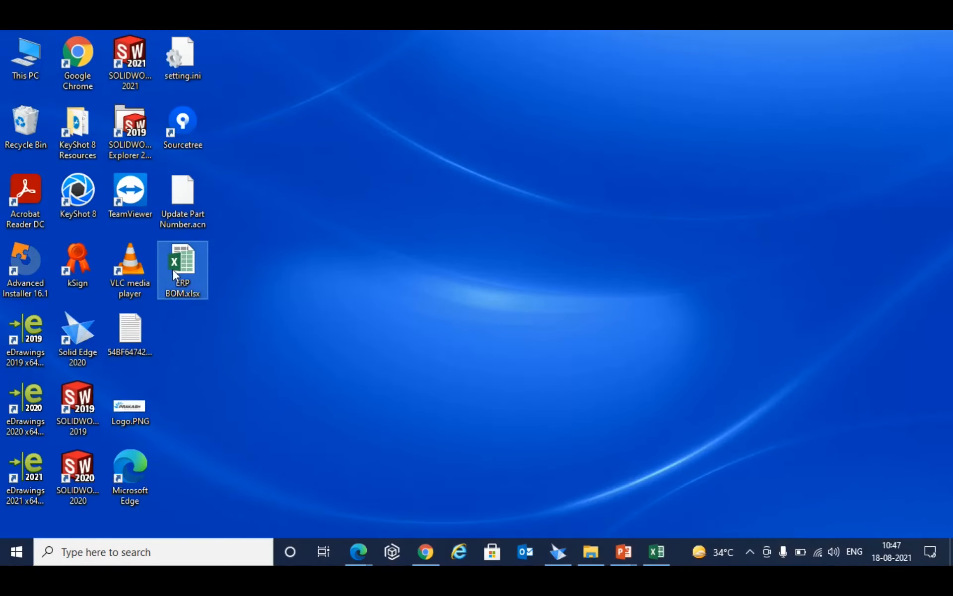
- Open ERP BOM.xlsx from the desktop in Excel and review its part rows, sources, materials and weights
right_click(183, 271)
click(110, 160)
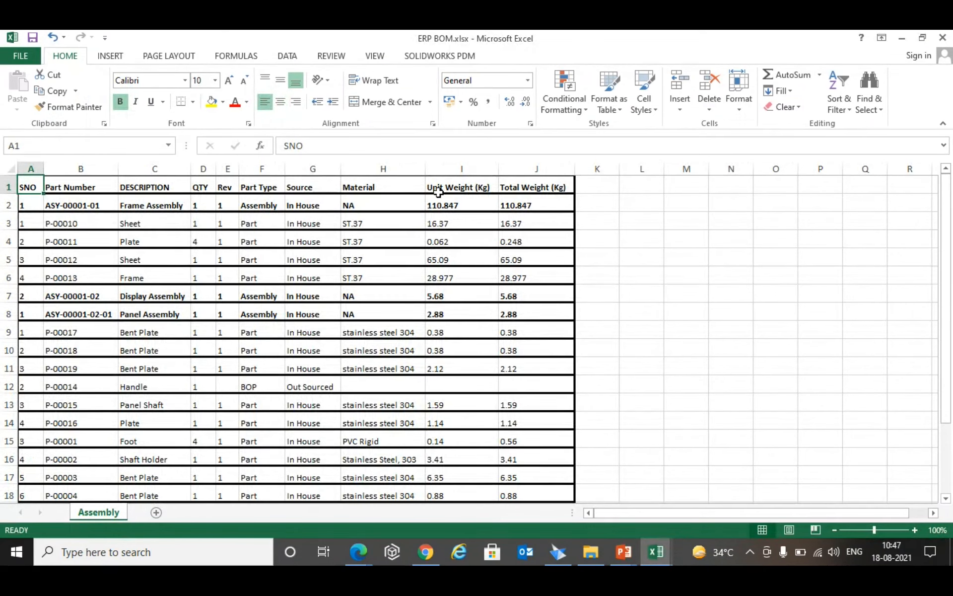
scroll(91, 214, down, 3)
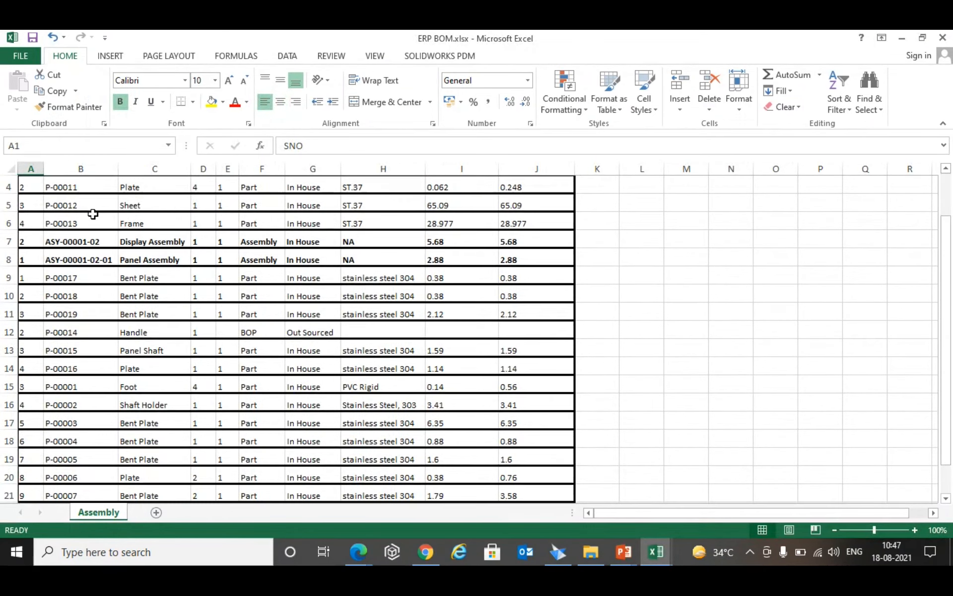
scroll(179, 348, up, 3)
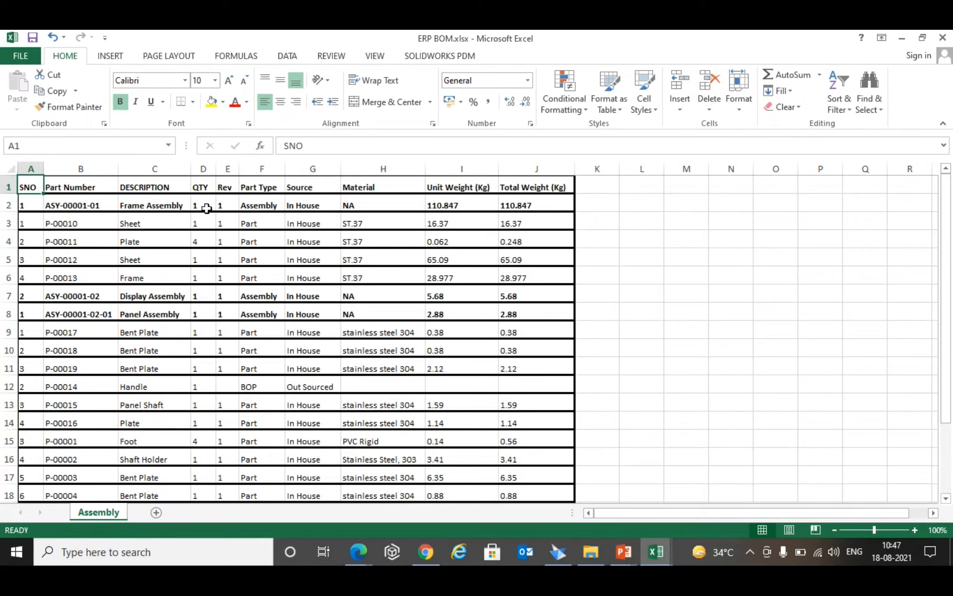
click(639, 318)
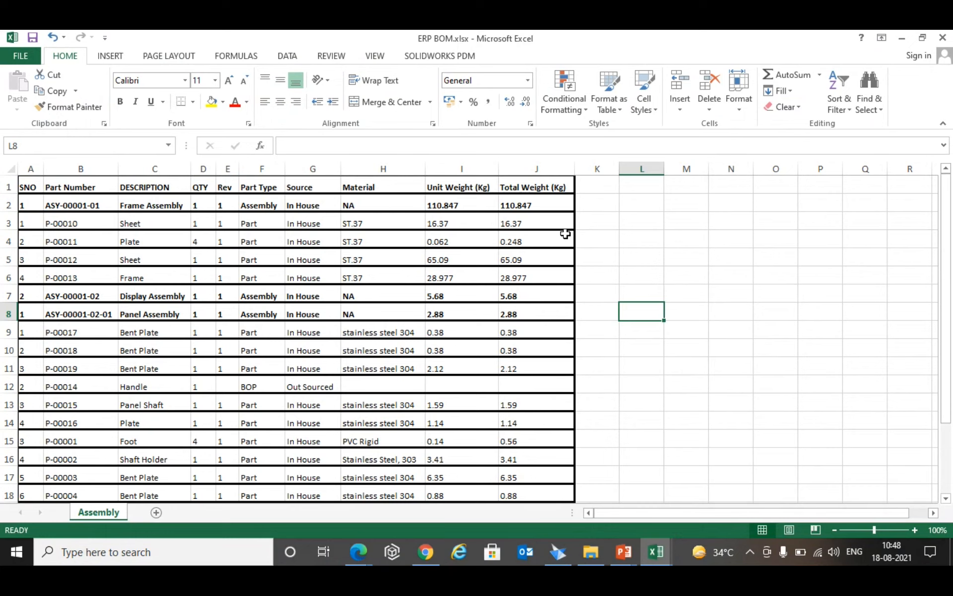
scroll(426, 275, down, 1)
scroll(444, 326, up, 1)
- Switch to Solid Edge and review the consumables assigned to ASY-00001 and each of its subassemblies in Add Consumables
click(558, 552)
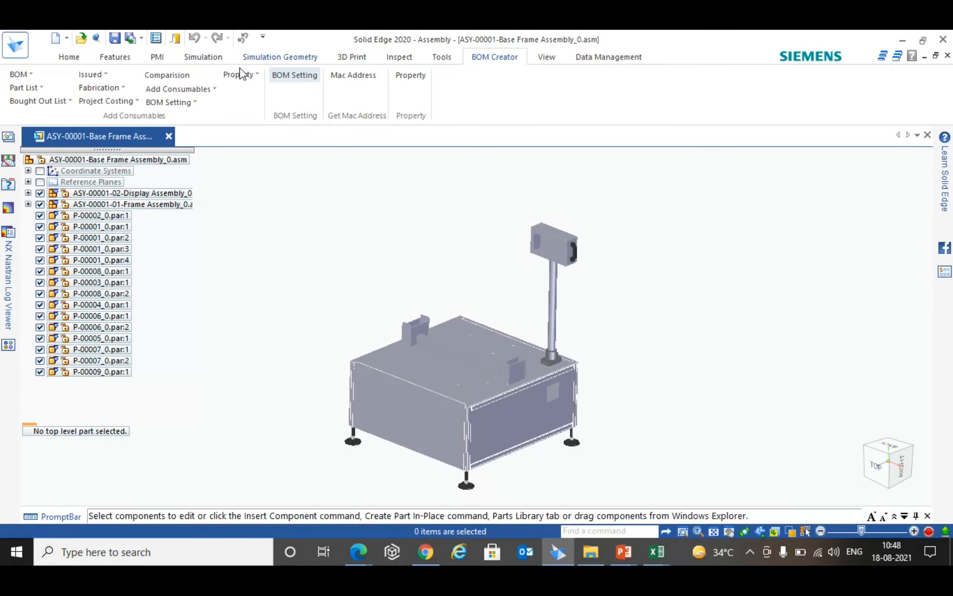
click(212, 92)
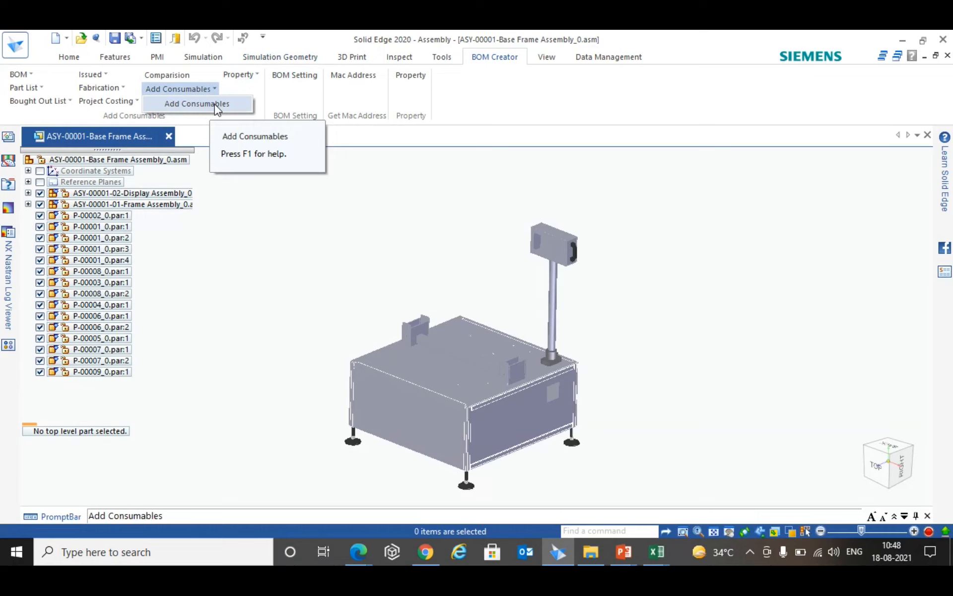
click(216, 104)
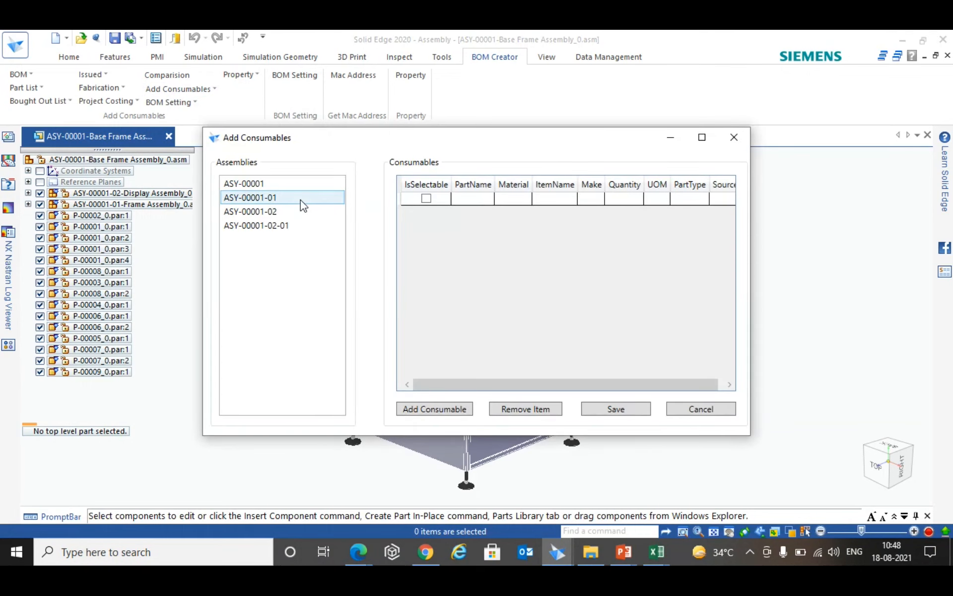
click(245, 180)
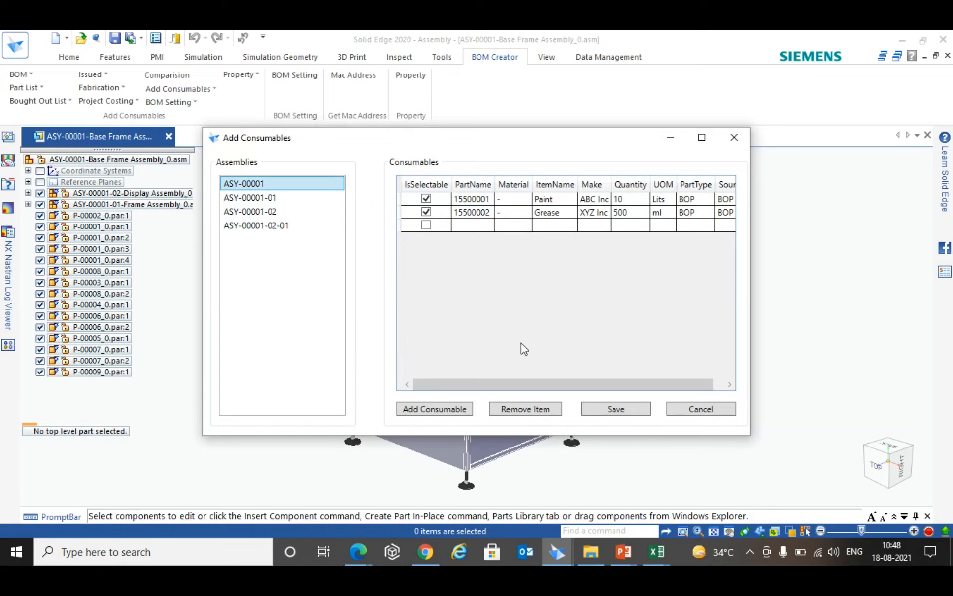
drag(557, 386, 677, 392)
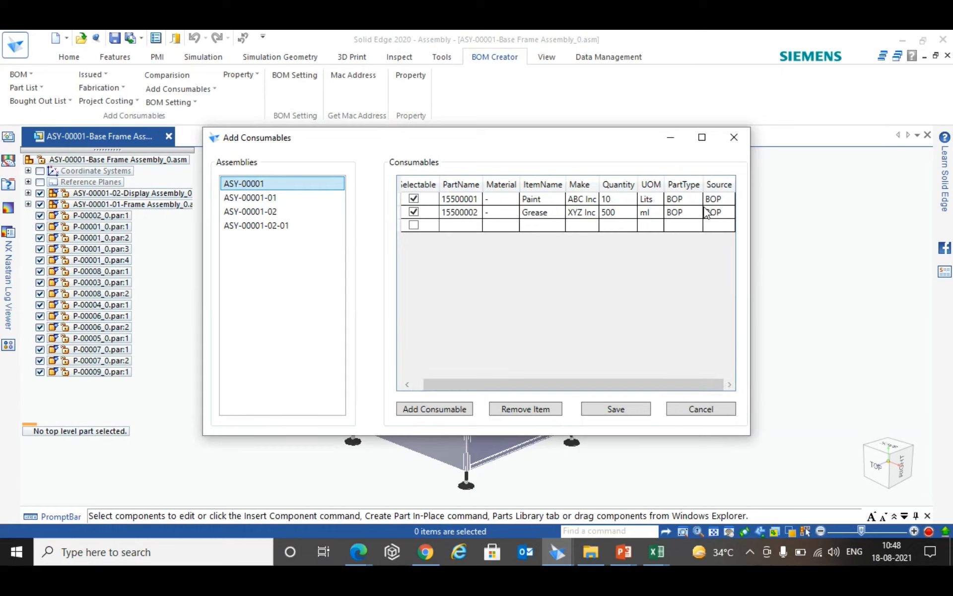
click(252, 196)
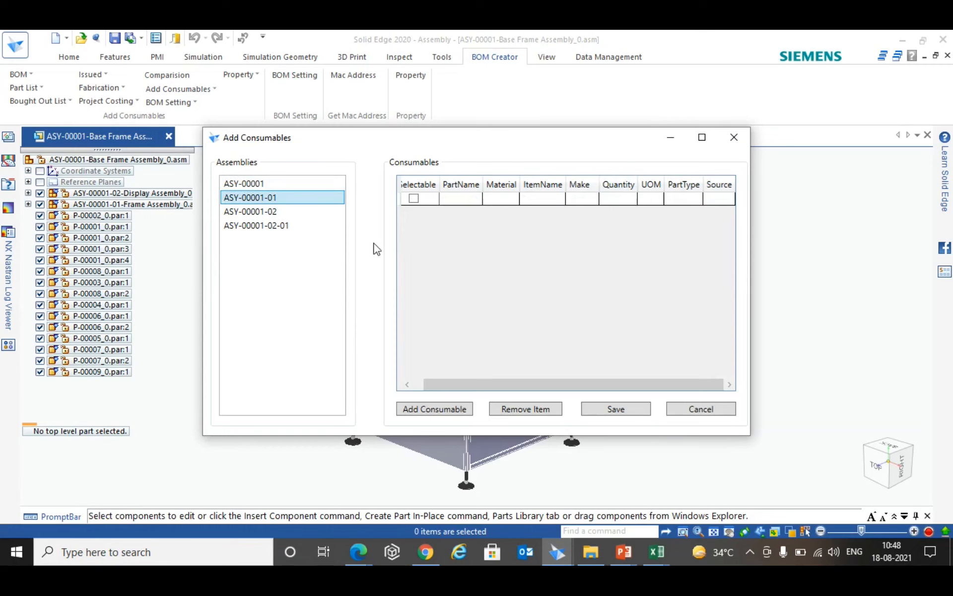
click(266, 213)
click(276, 224)
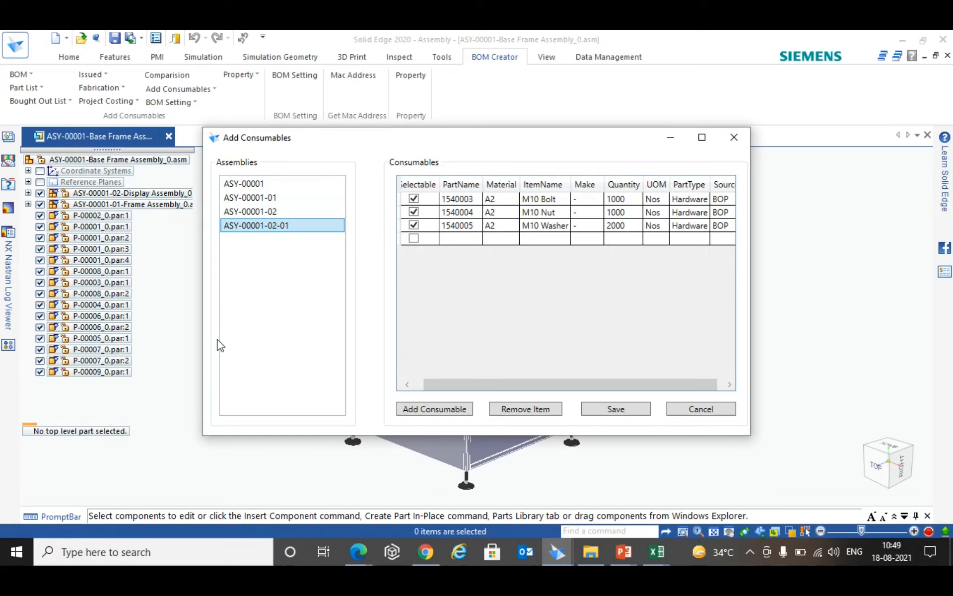
click(260, 189)
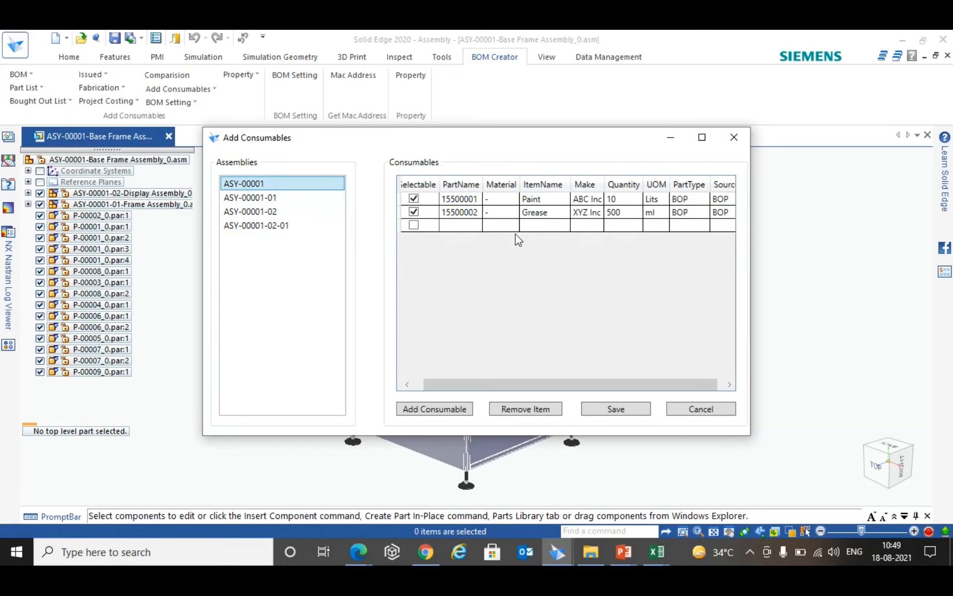
click(278, 226)
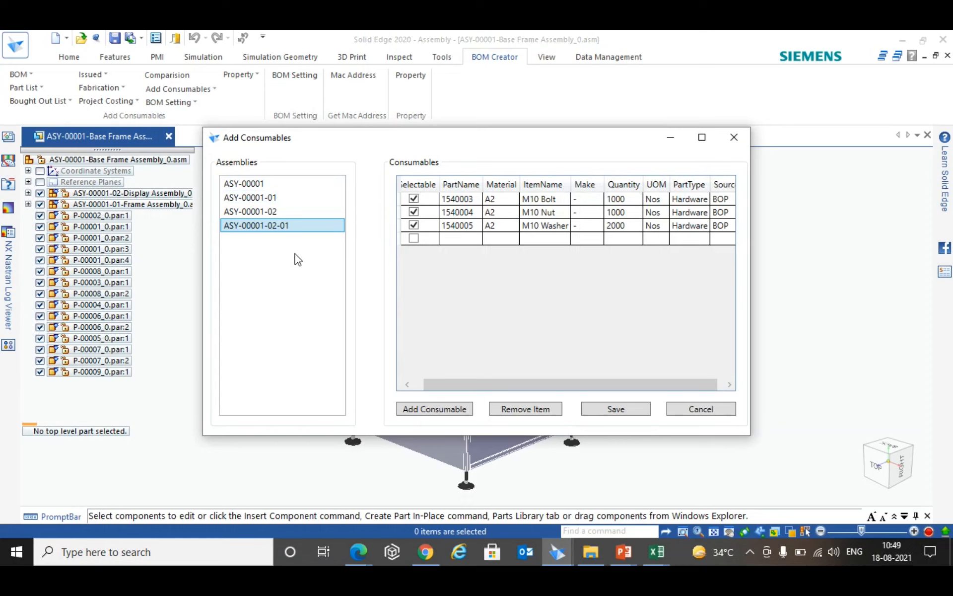
- Save the assemblies' consumables and close the Add Consumables dialog
click(639, 418)
click(483, 313)
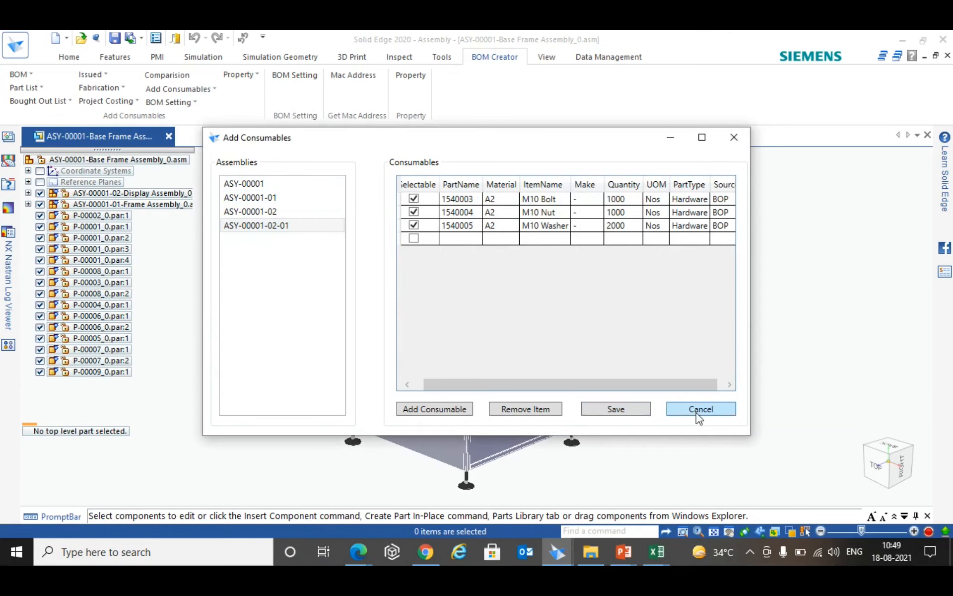
click(699, 414)
- Start creating a Design BOM for the base frame assembly with consumable items included
click(20, 74)
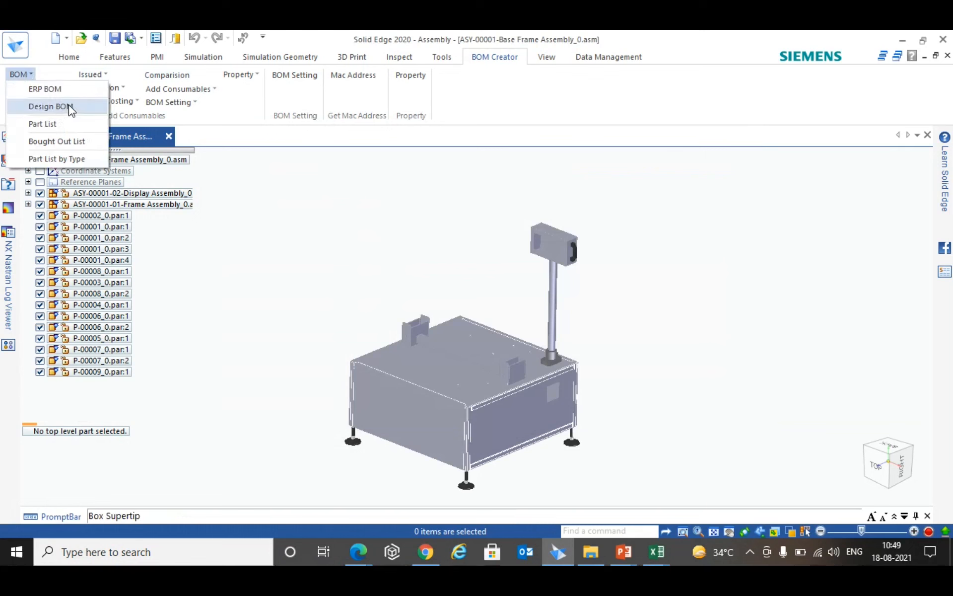
click(50, 106)
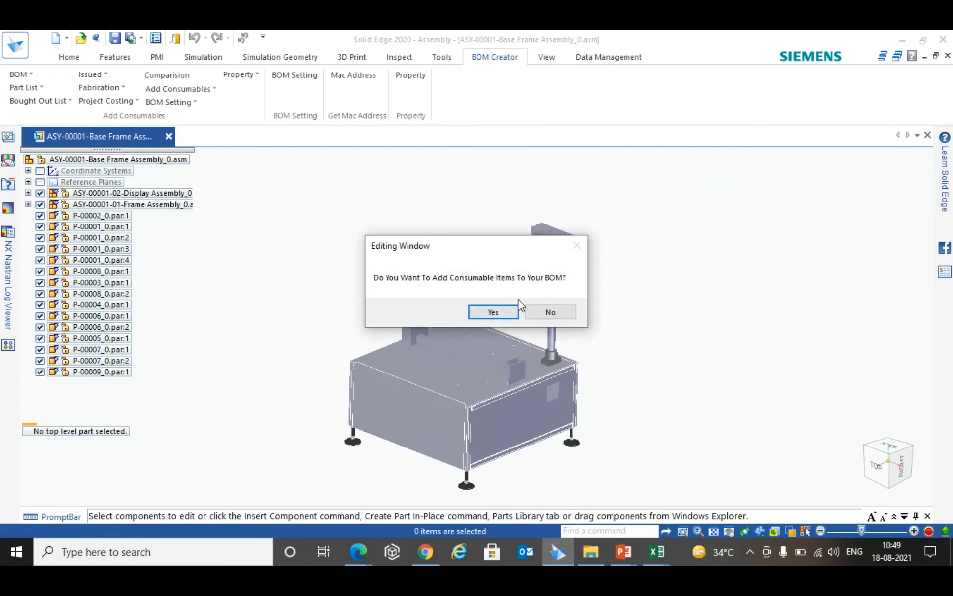
click(493, 312)
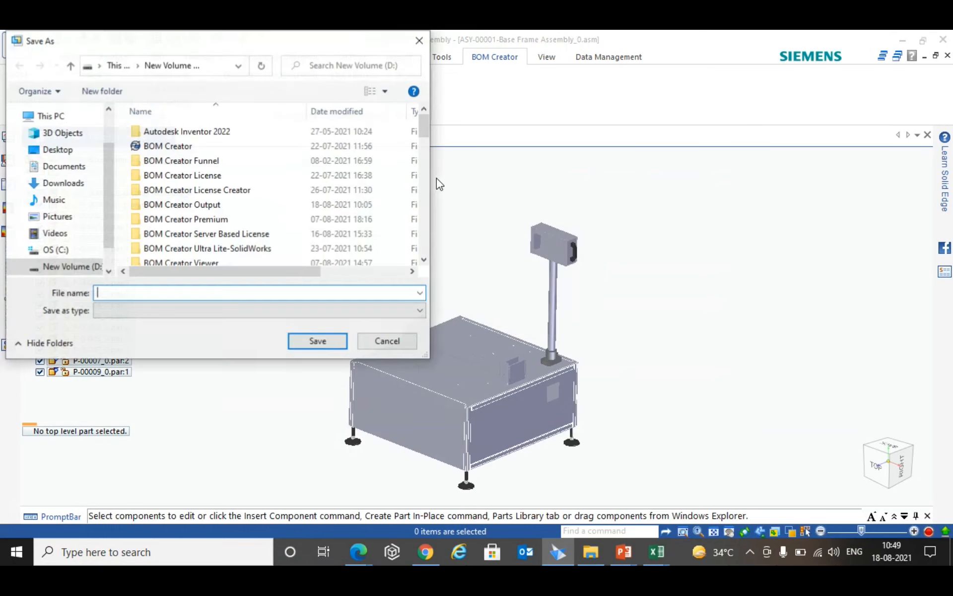
- Save the Design BOM to the Desktop under the file name Design BOM
click(65, 150)
click(143, 293)
text(Design BOM)
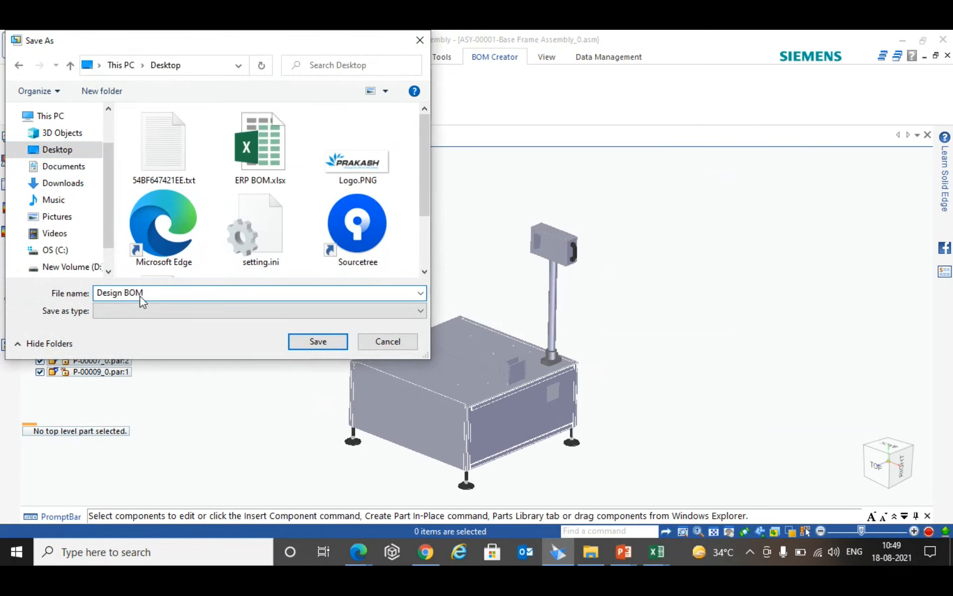
key(Return)
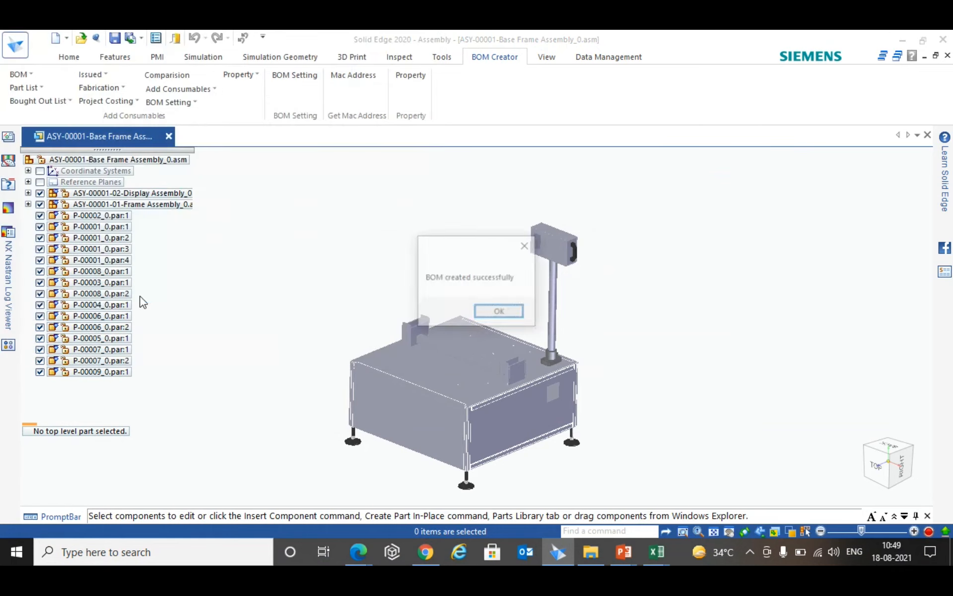
click(510, 314)
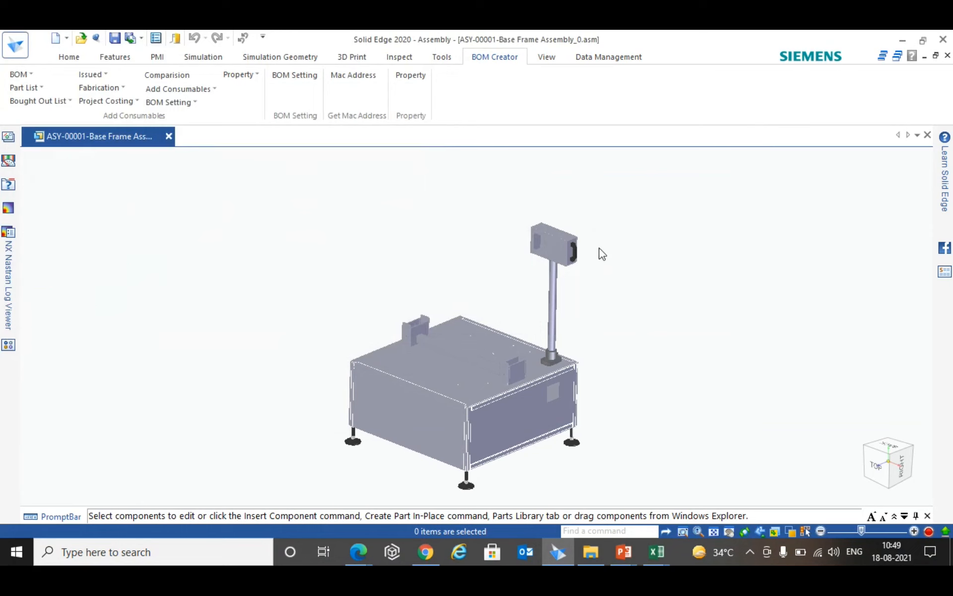
- Show the desktop and open Design BOM.xlsx in Excel
key(super+d)
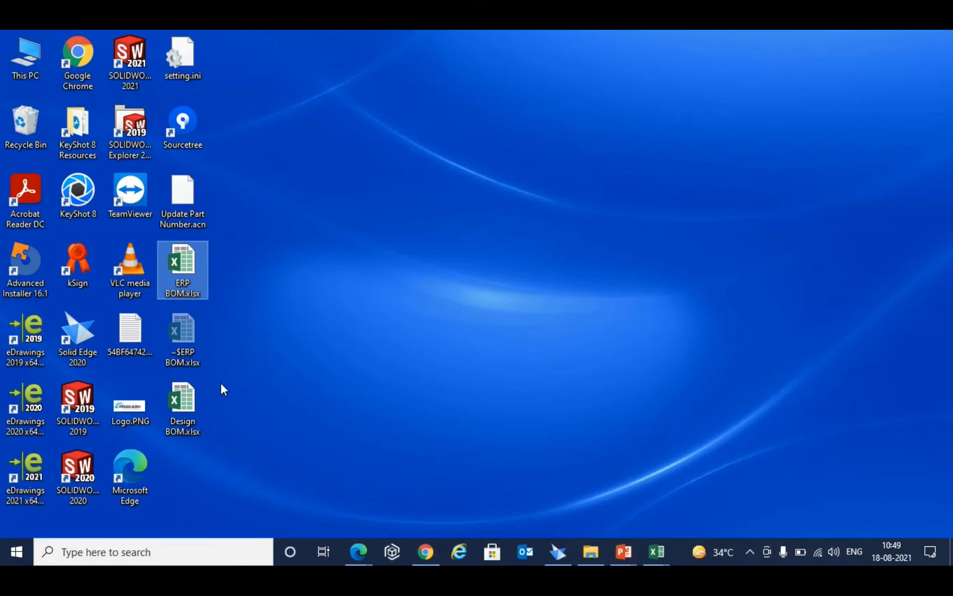
right_click(183, 404)
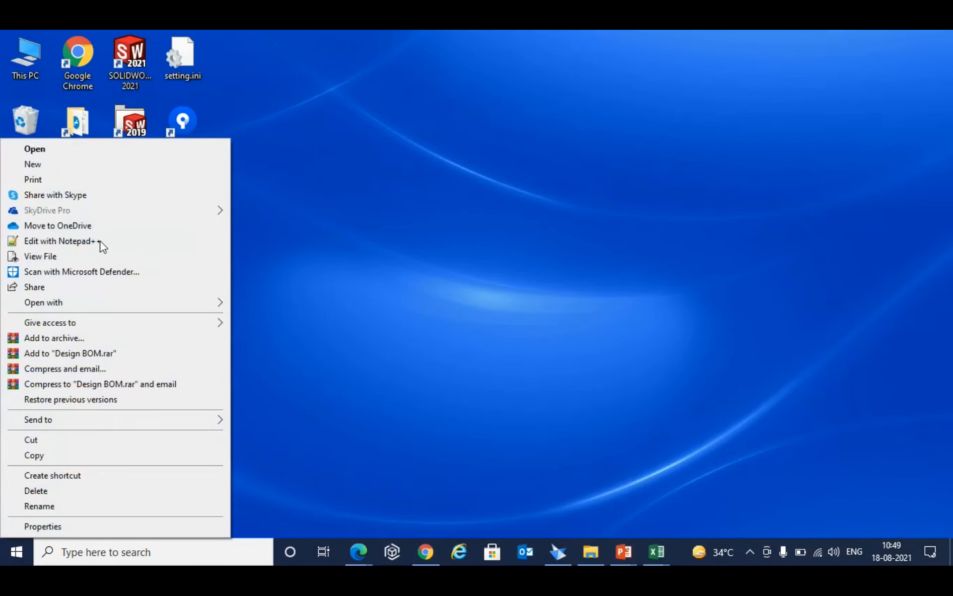
click(108, 149)
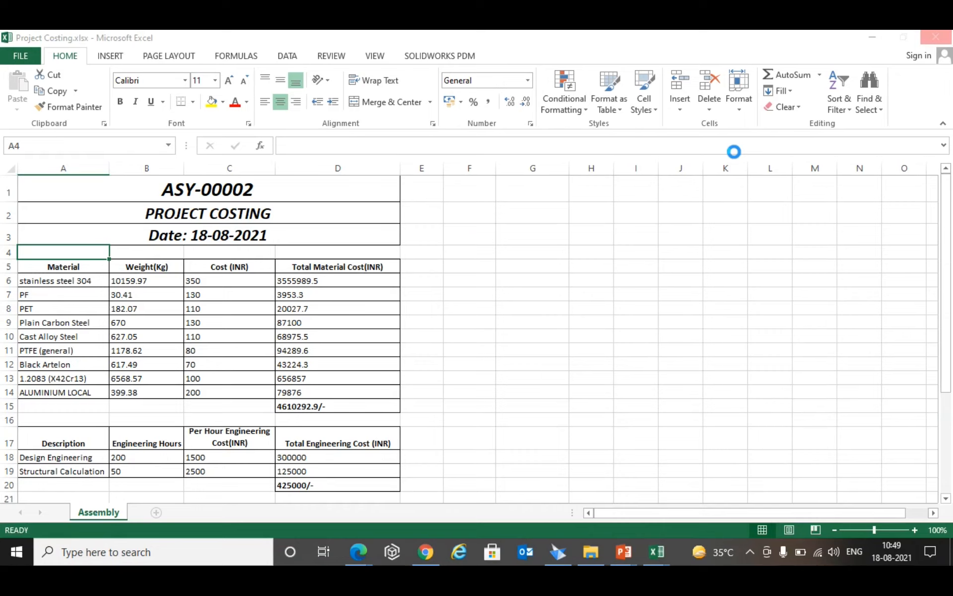
- Minimize the Project Costing workbook and switch by way of Solid Edge to the ERP BOM.xlsx workbook in Excel
click(872, 37)
key(super)
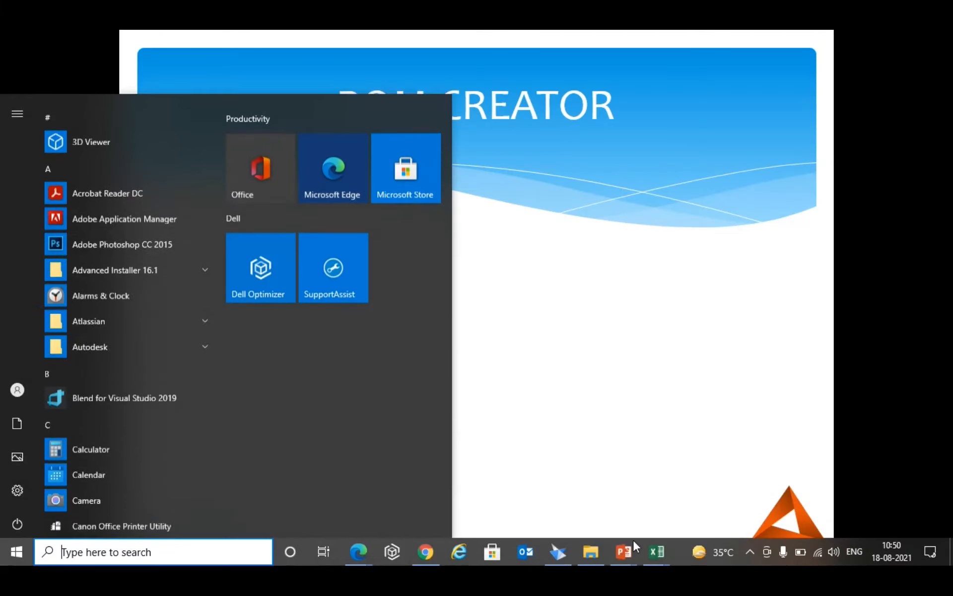
click(558, 554)
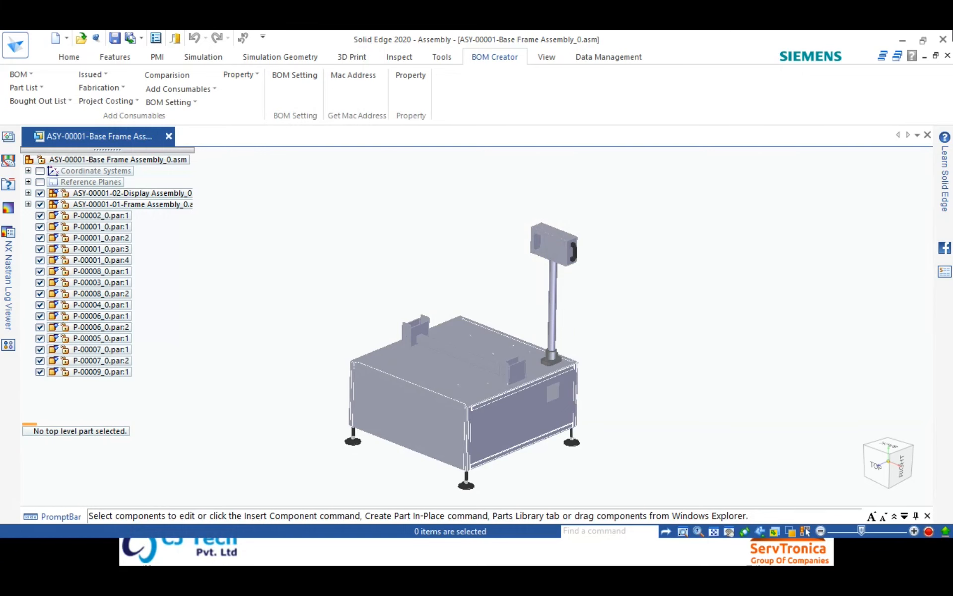
click(923, 39)
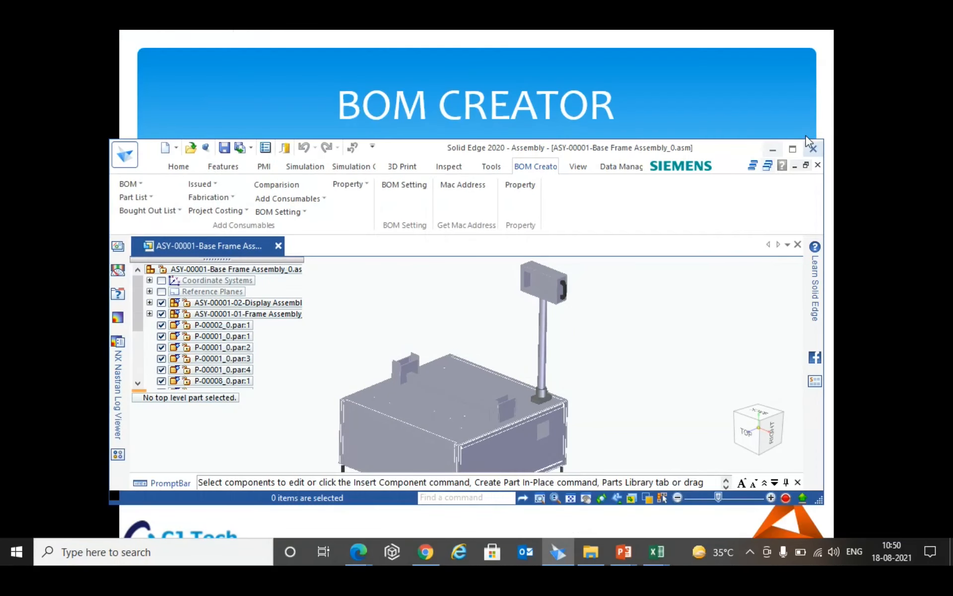
click(793, 149)
click(657, 552)
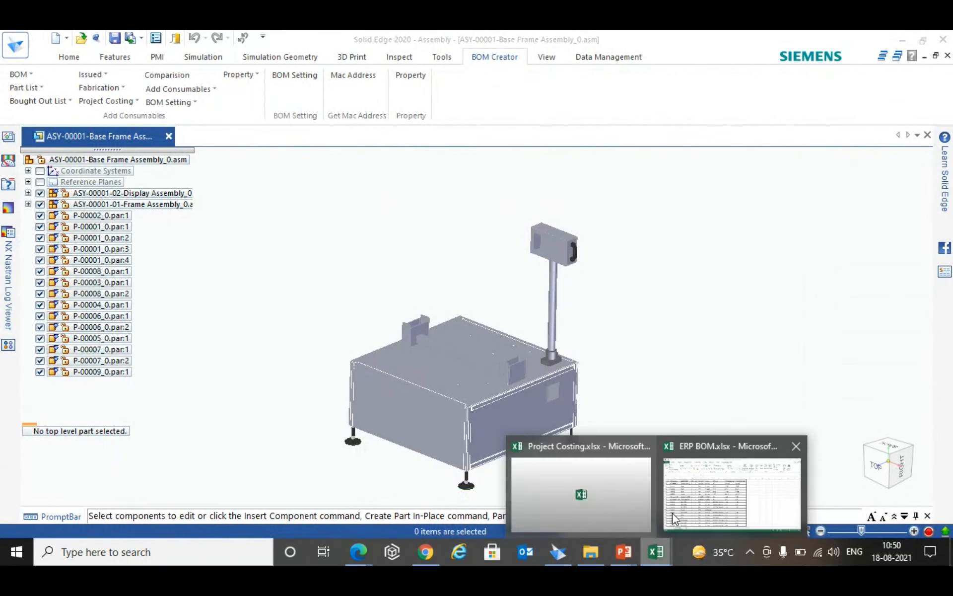
click(708, 483)
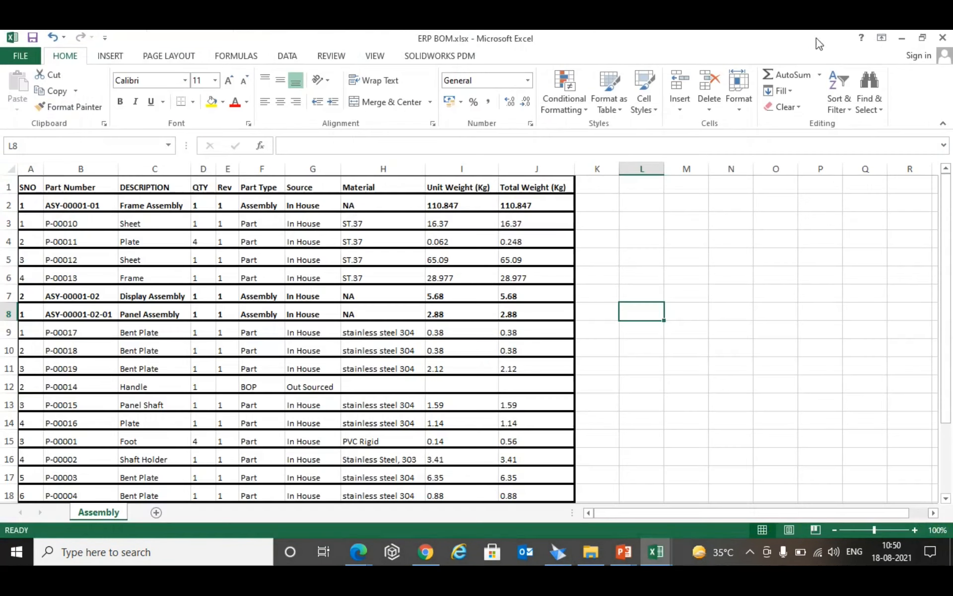
- Switch to the Design BOM.xlsx workbook, maximize its window and examine the base frame assembly's item list
click(656, 550)
click(797, 489)
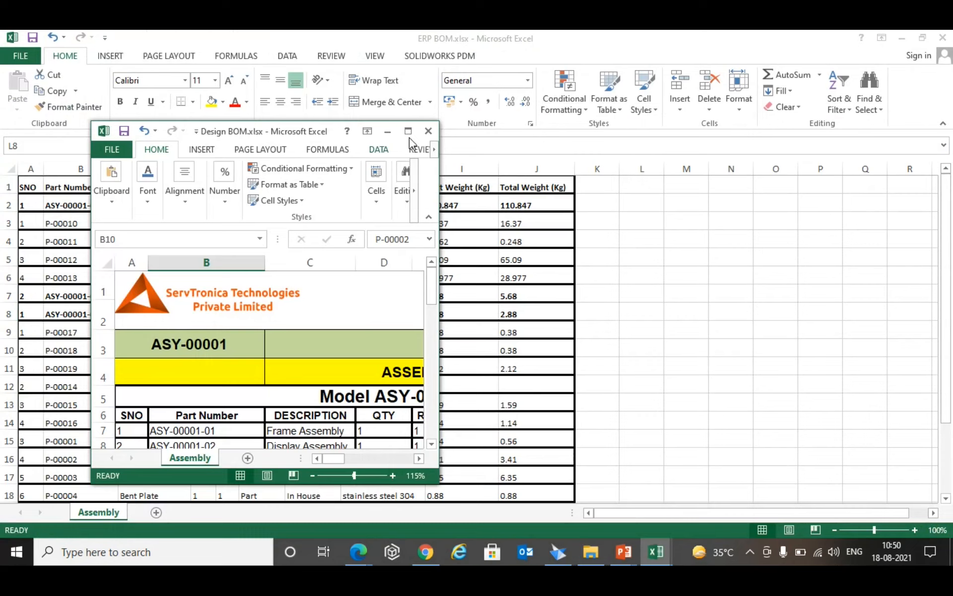
click(410, 132)
scroll(715, 321, down, 2)
scroll(661, 323, up, 2)
scroll(551, 342, down, 1)
scroll(551, 343, up, 1)
scroll(298, 283, down, 2)
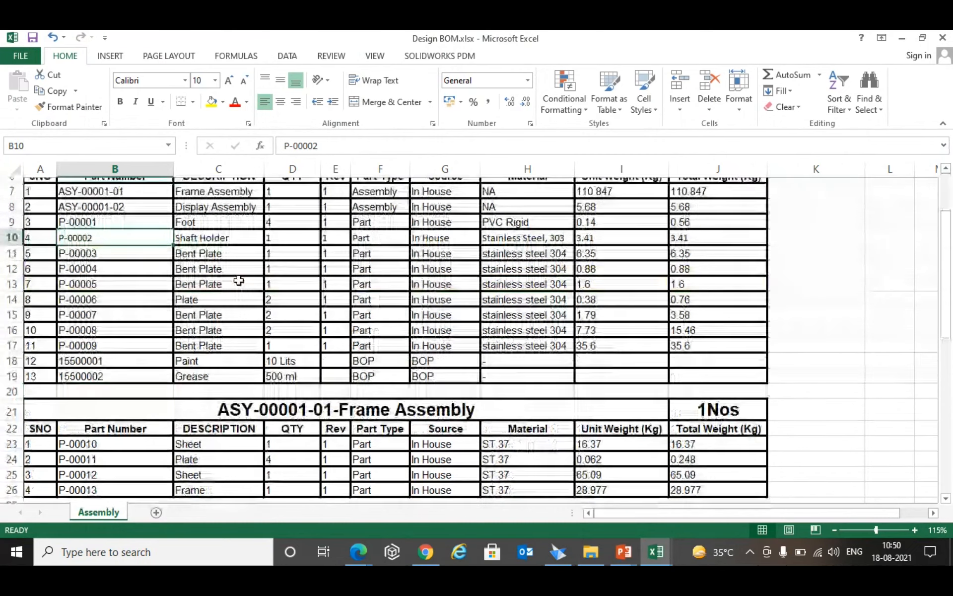
scroll(130, 272, up, 1)
scroll(283, 397, down, 2)
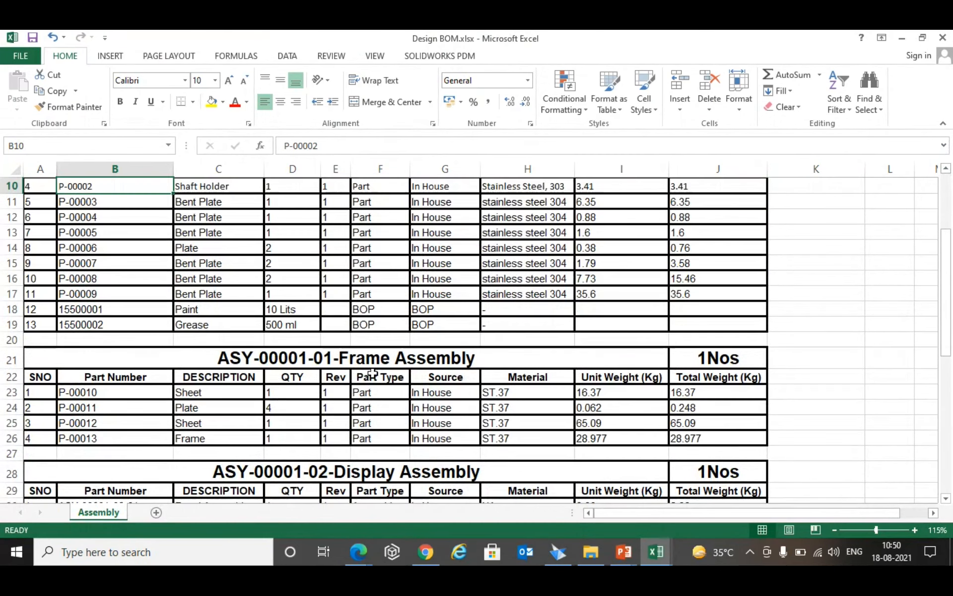
- Highlight the Frame Assembly heading and the Paint and Grease consumable rows in the Design BOM
click(332, 356)
scroll(368, 390, down, 2)
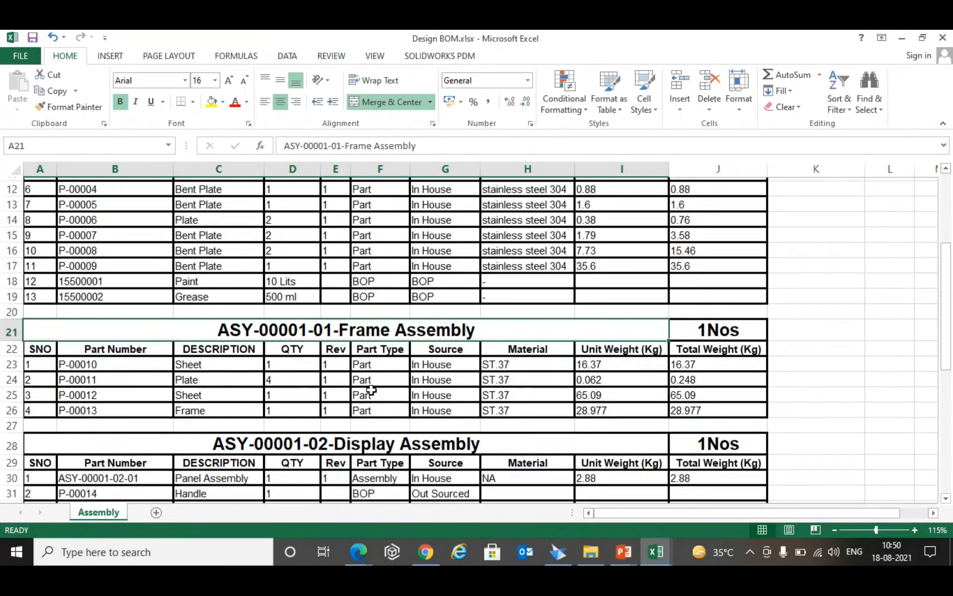
scroll(355, 386, up, 3)
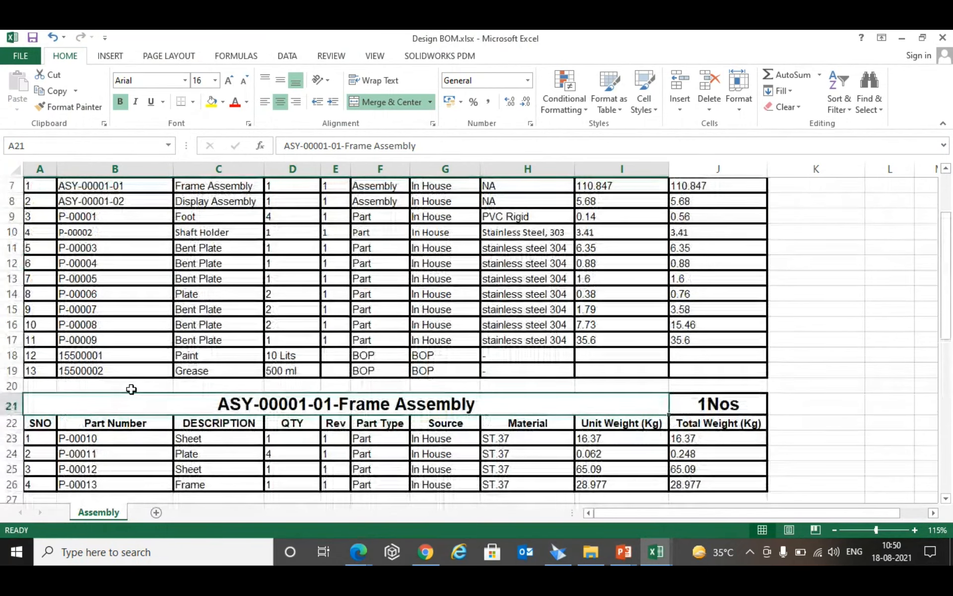
drag(132, 356, 722, 372)
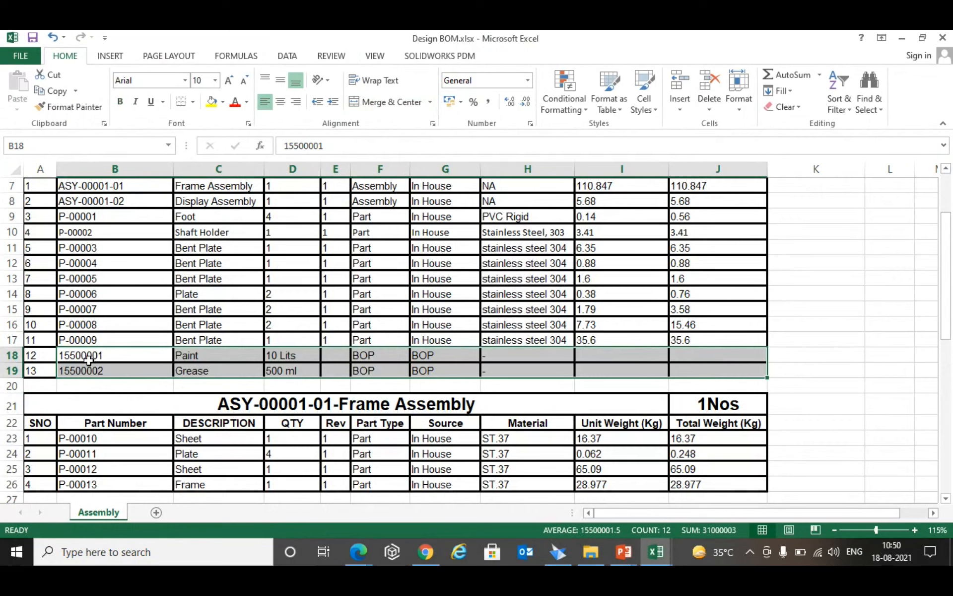
- Review the Design BOM's subassembly tables, highlighting the Frame Assembly table, the Panel Assembly table and the material weight summary
scroll(278, 297, down, 3)
drag(282, 266, 282, 343)
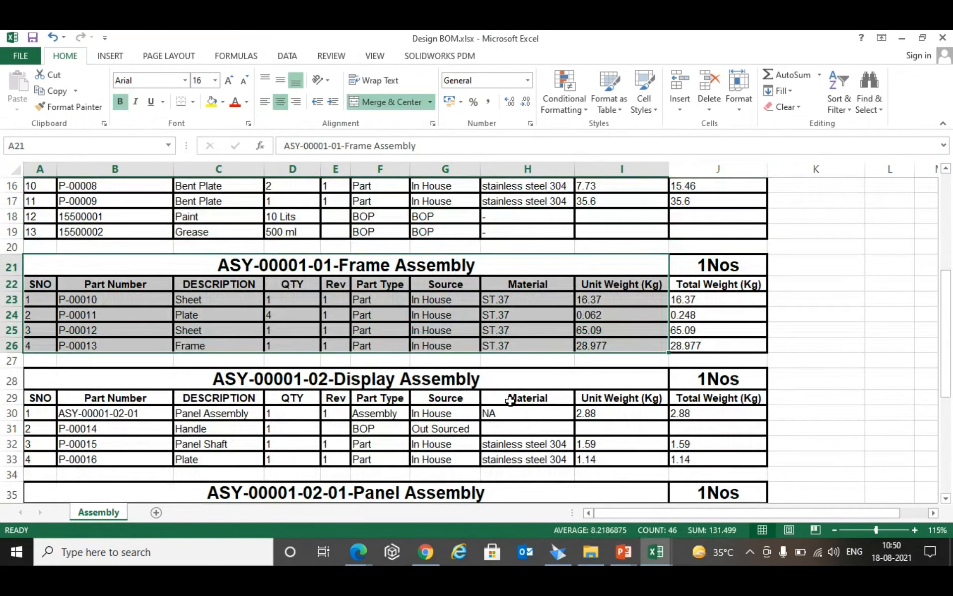
scroll(608, 282, down, 2)
drag(328, 276, 353, 464)
scroll(528, 394, down, 1)
scroll(557, 382, down, 3)
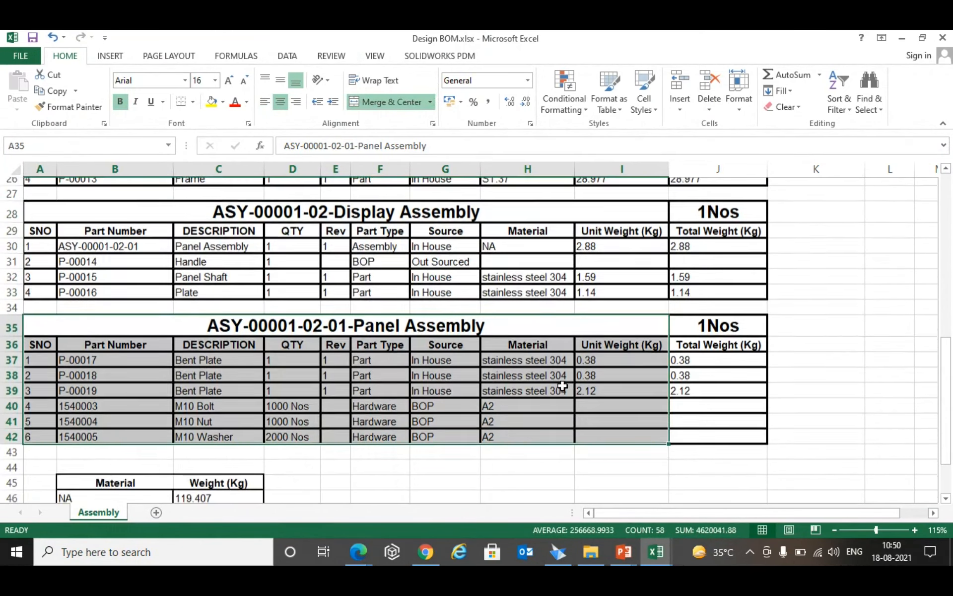
drag(255, 437, 119, 362)
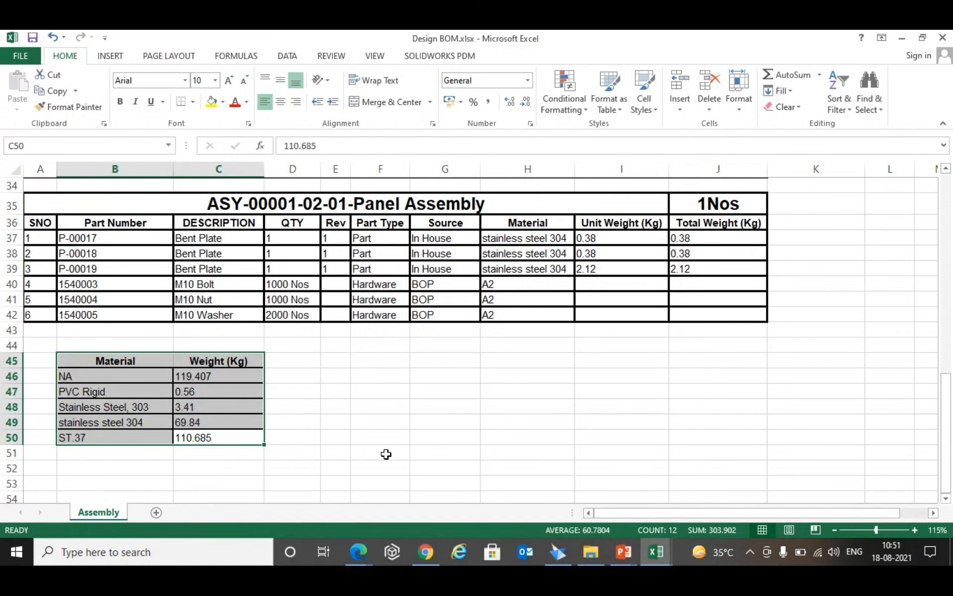
- Close the Design BOM and ERP BOM workbooks to return to Solid Edge
scroll(387, 454, up, 11)
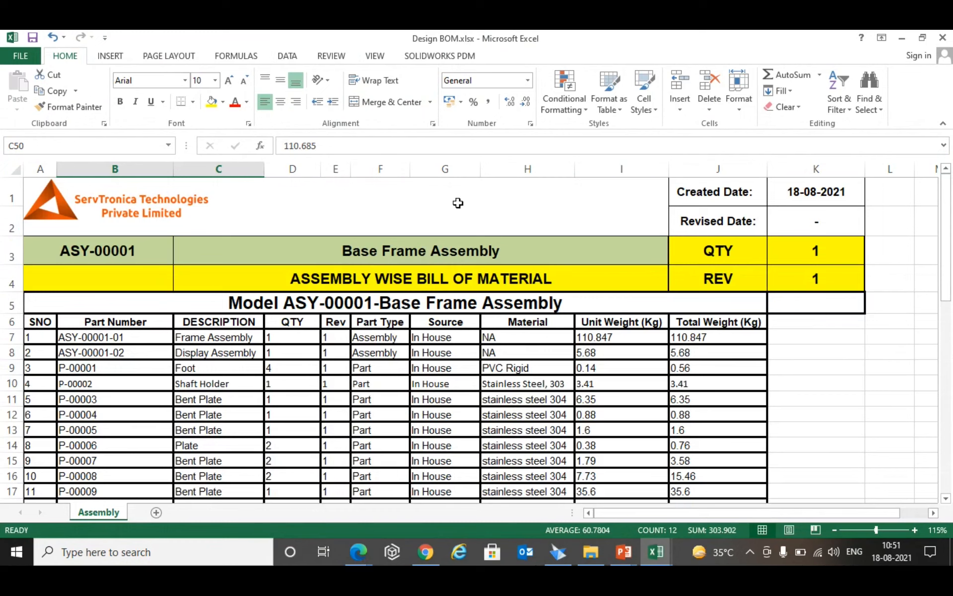
click(943, 38)
click(945, 39)
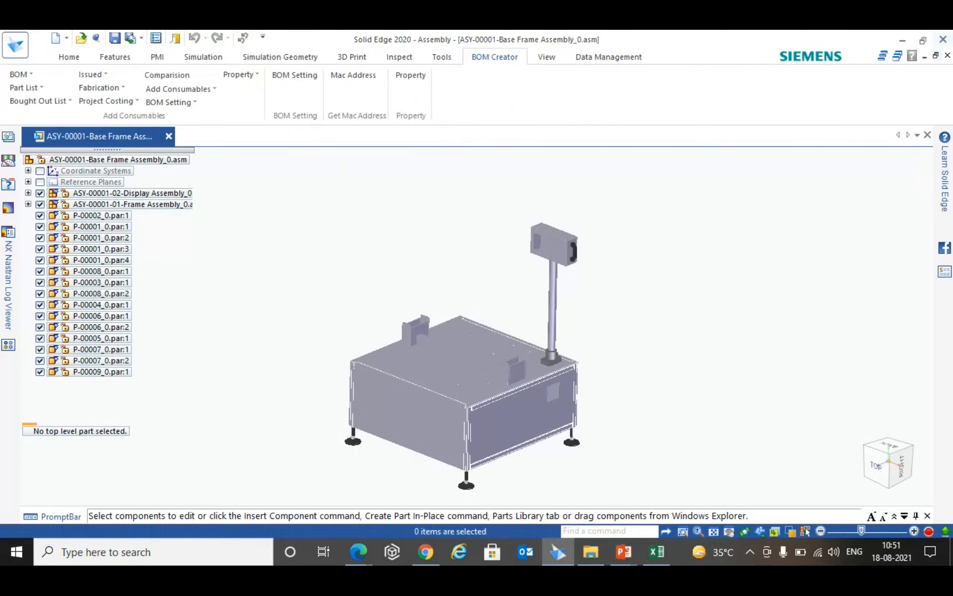
- Create a Part List for the base frame assembly and save it to the Desktop as Part List
click(30, 74)
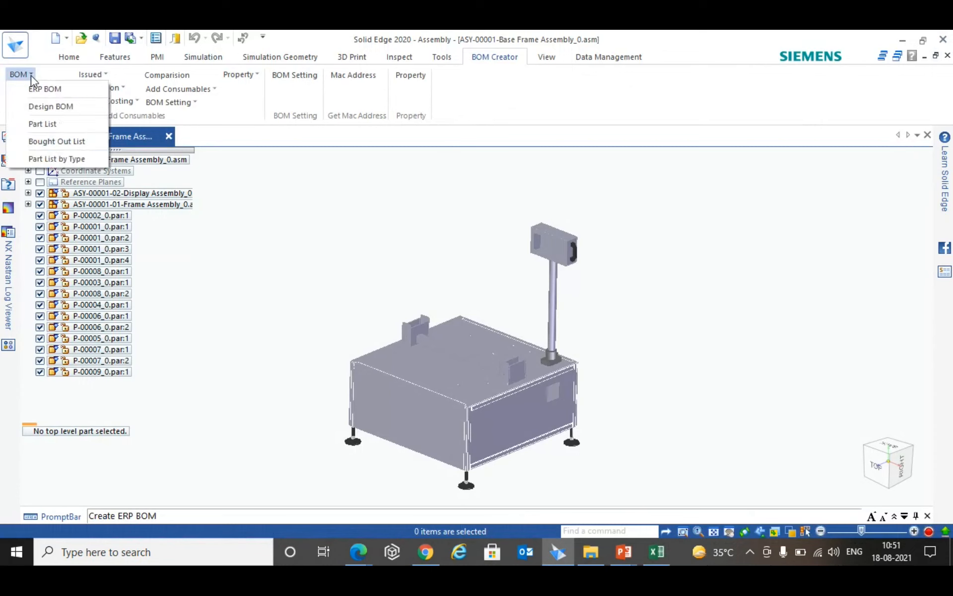
click(85, 124)
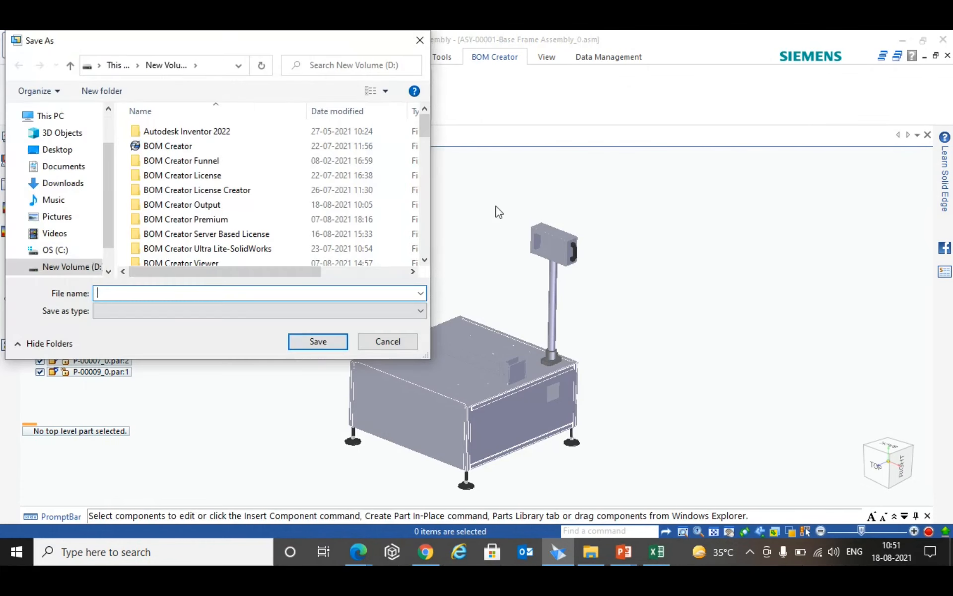
click(57, 150)
click(134, 292)
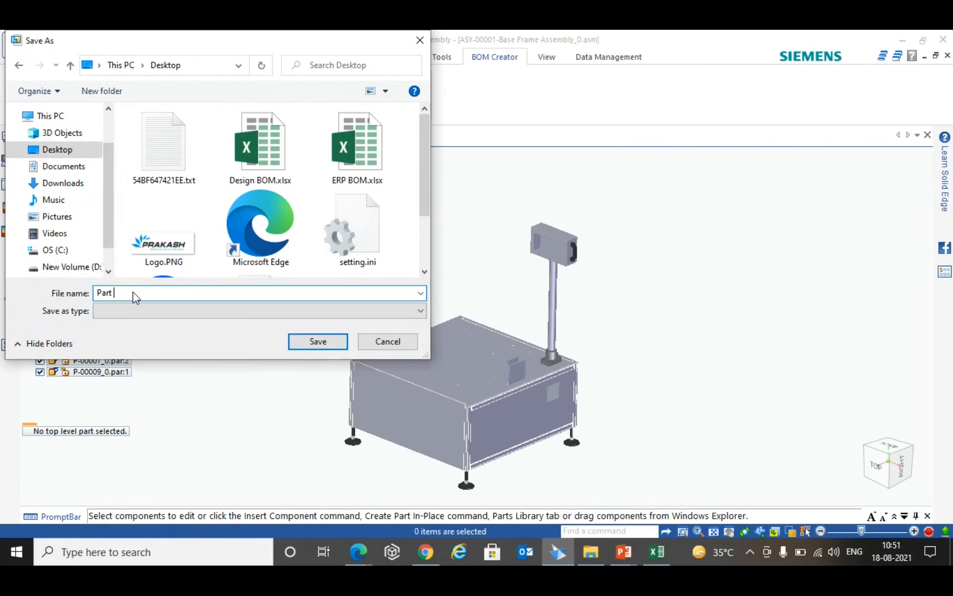
key(Return)
click(476, 312)
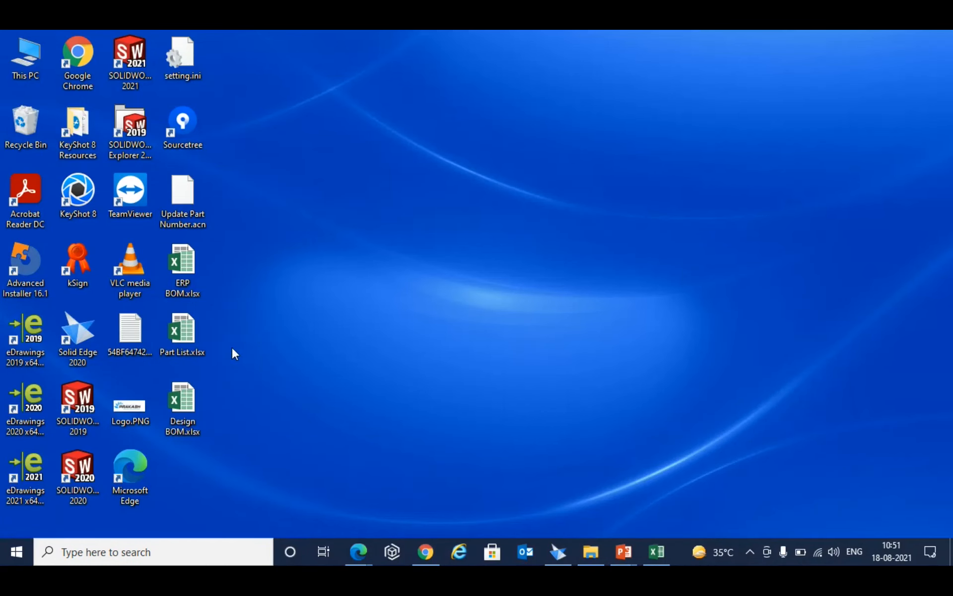
- Open Part List.xlsx from the desktop and review its assembly and part rows by highlighting them
right_click(182, 343)
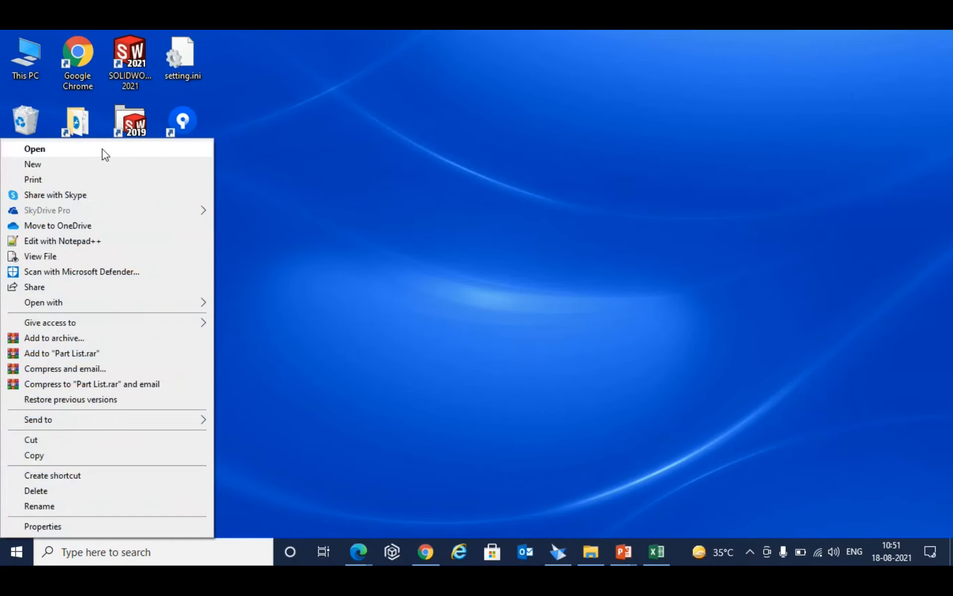
click(100, 150)
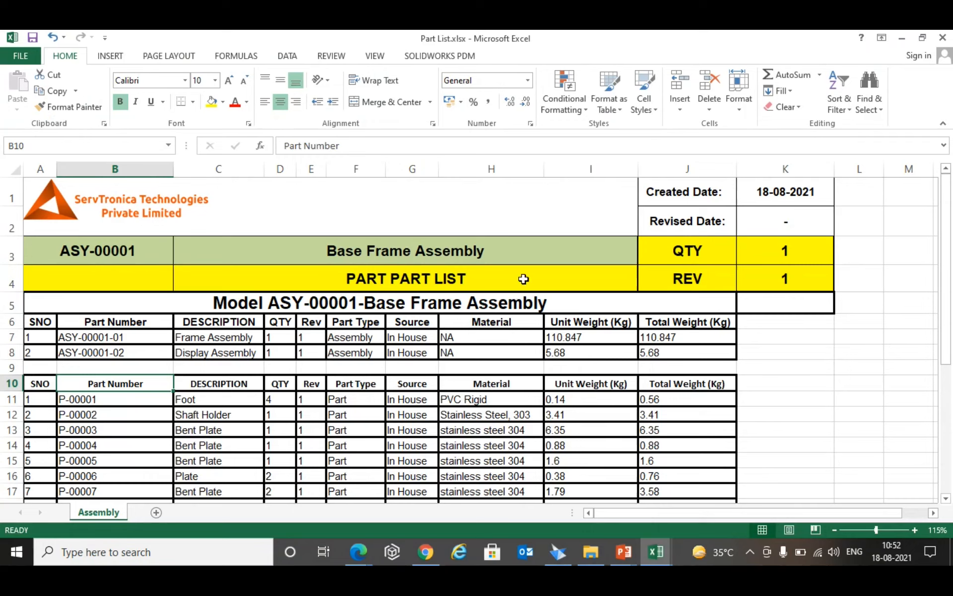
scroll(580, 268, down, 1)
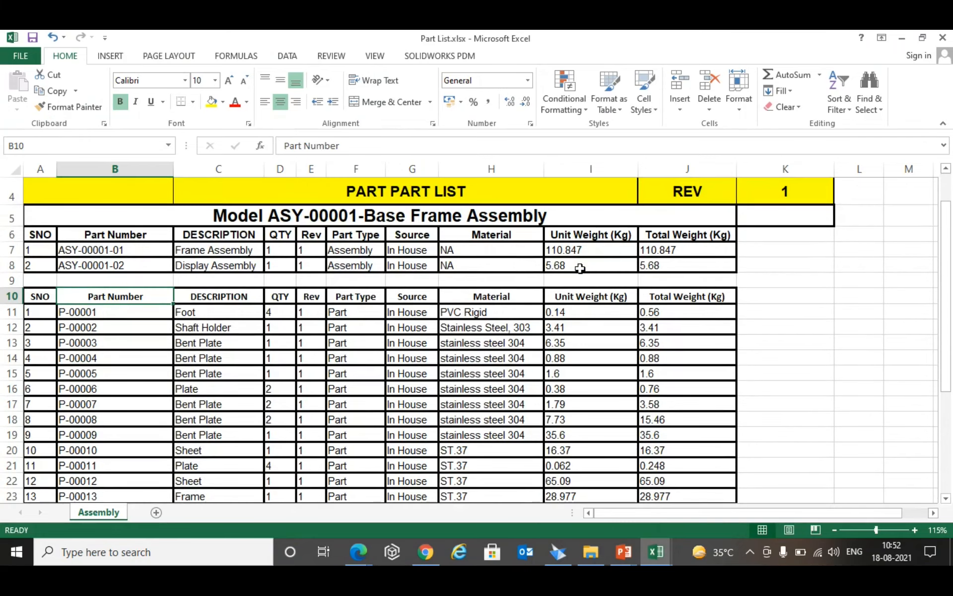
scroll(436, 273, down, 2)
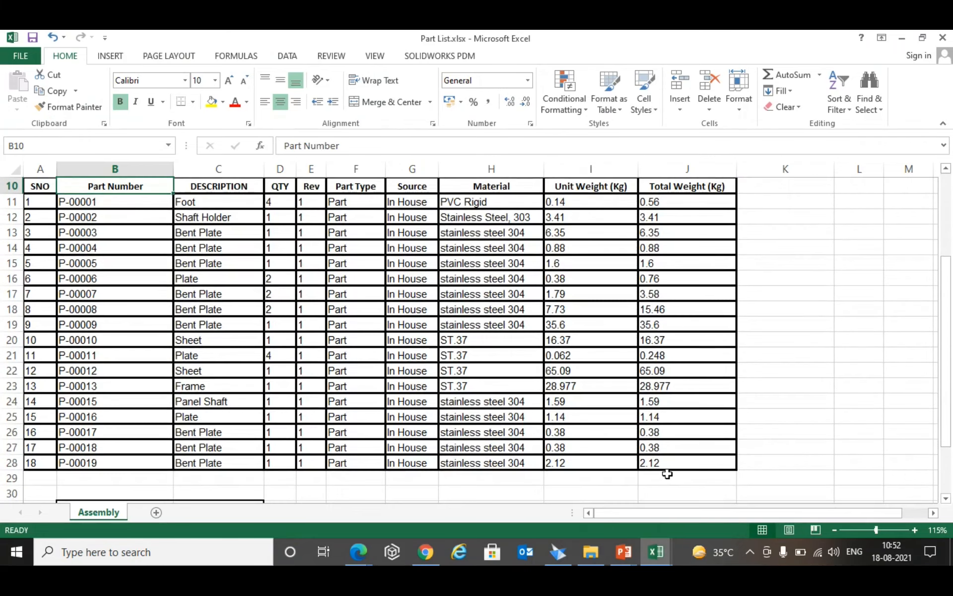
drag(704, 464, 30, 201)
scroll(485, 413, up, 2)
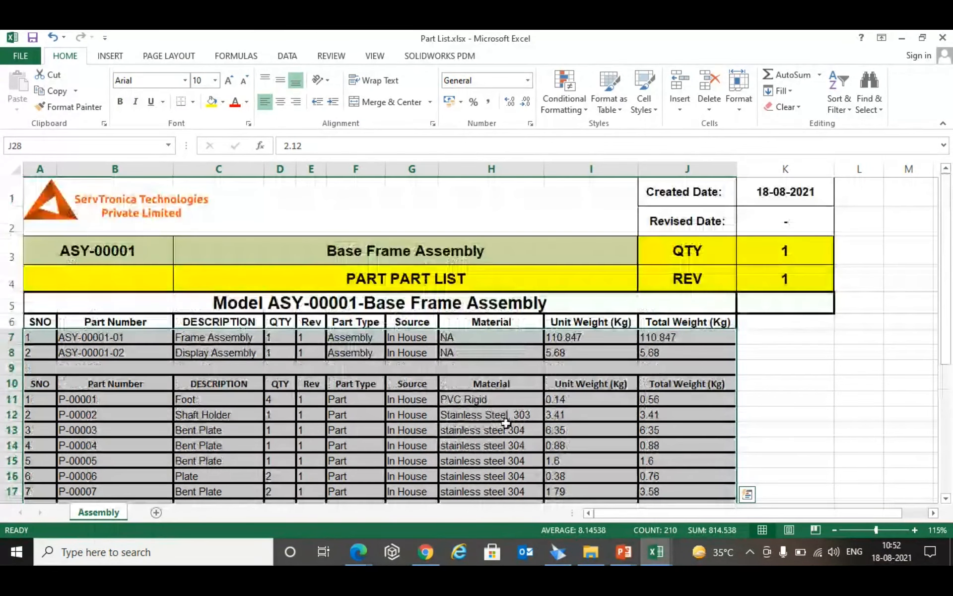
scroll(512, 417, down, 3)
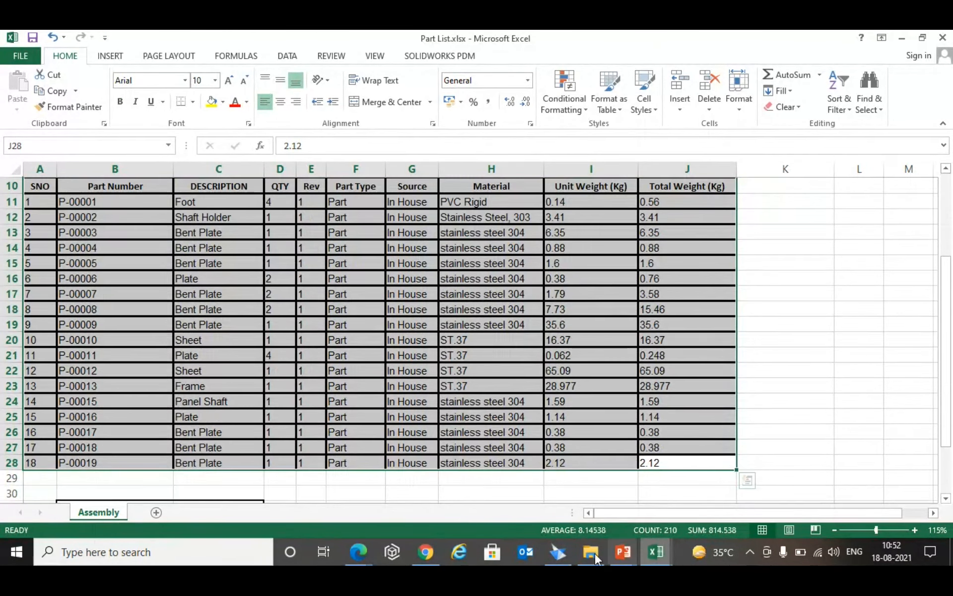
- Switch to Solid Edge and start creating a Bought Out List for the base frame assembly
click(558, 552)
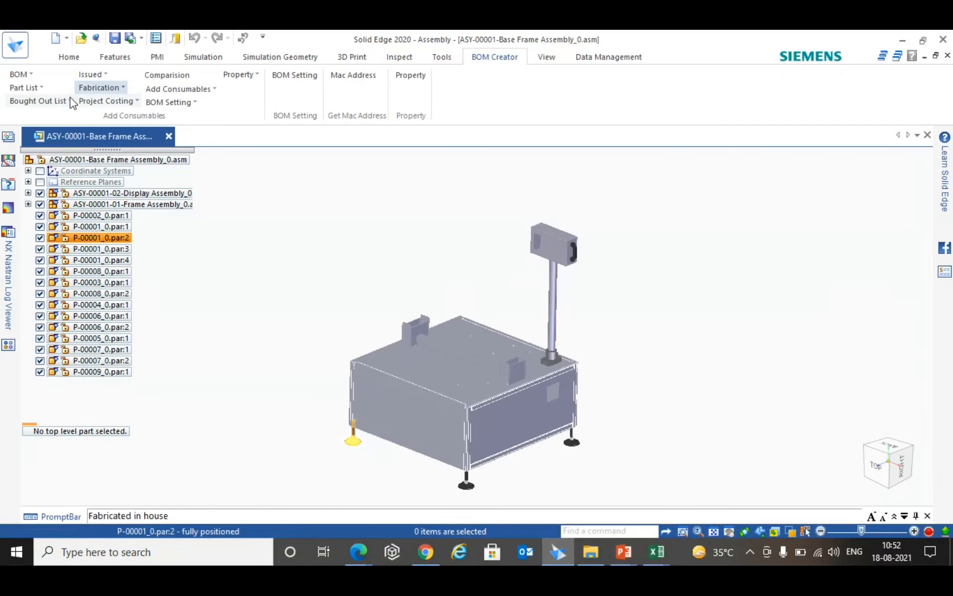
click(37, 101)
click(31, 87)
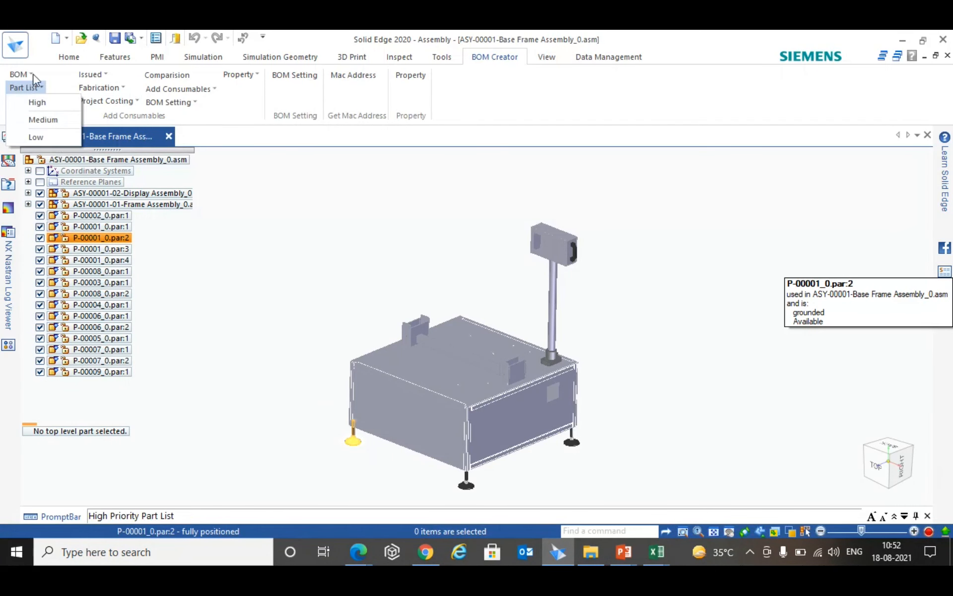
click(30, 75)
click(65, 141)
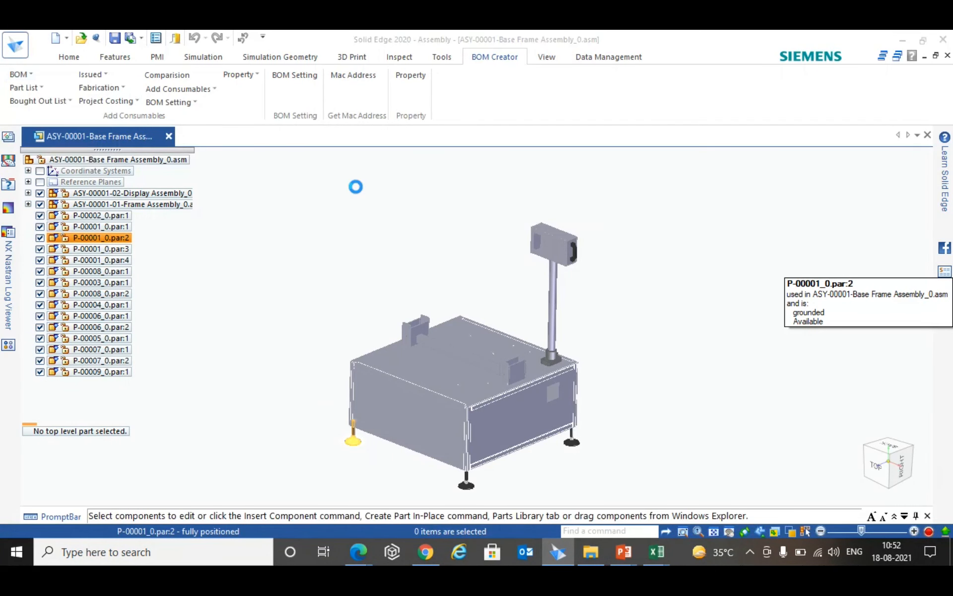
- Save the bought-out list to the Desktop under the file name Bought Out List
click(45, 149)
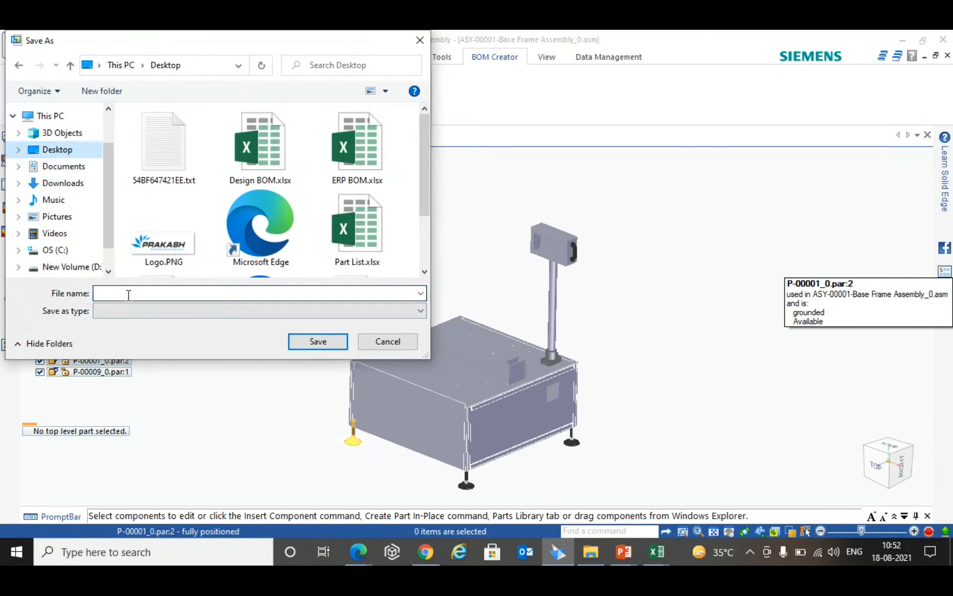
text(Bopug)
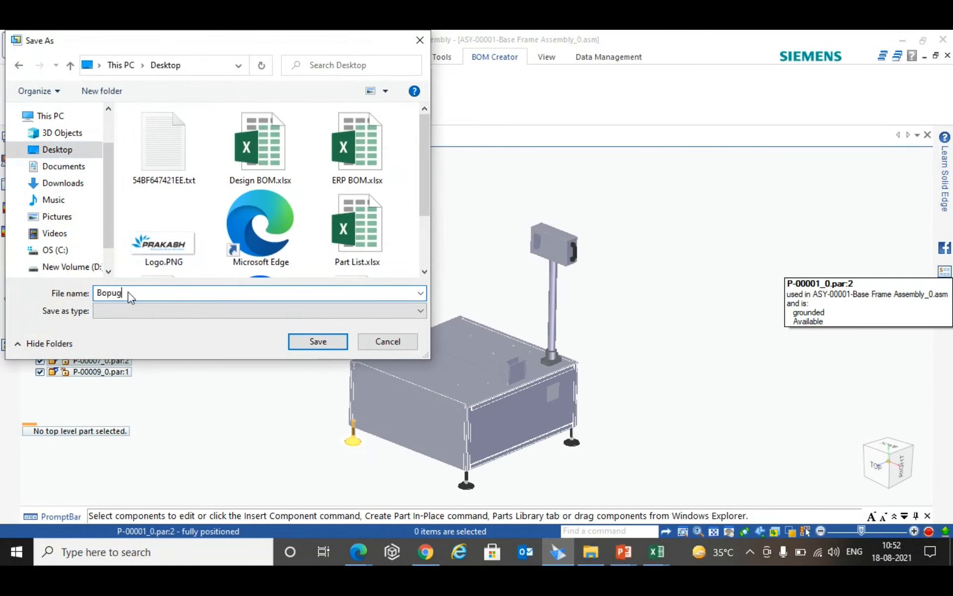
key(BackSpace)
key(BackSpace)
key(BackSpace)
key(BackSpace)
text(oug)
key(BackSpace)
text(ght Out List)
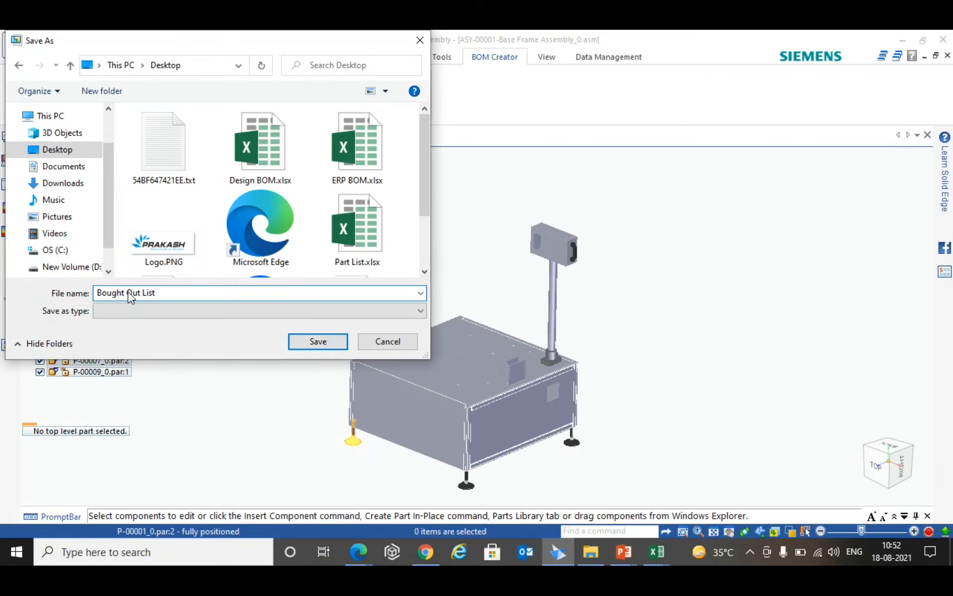
key(Return)
click(495, 312)
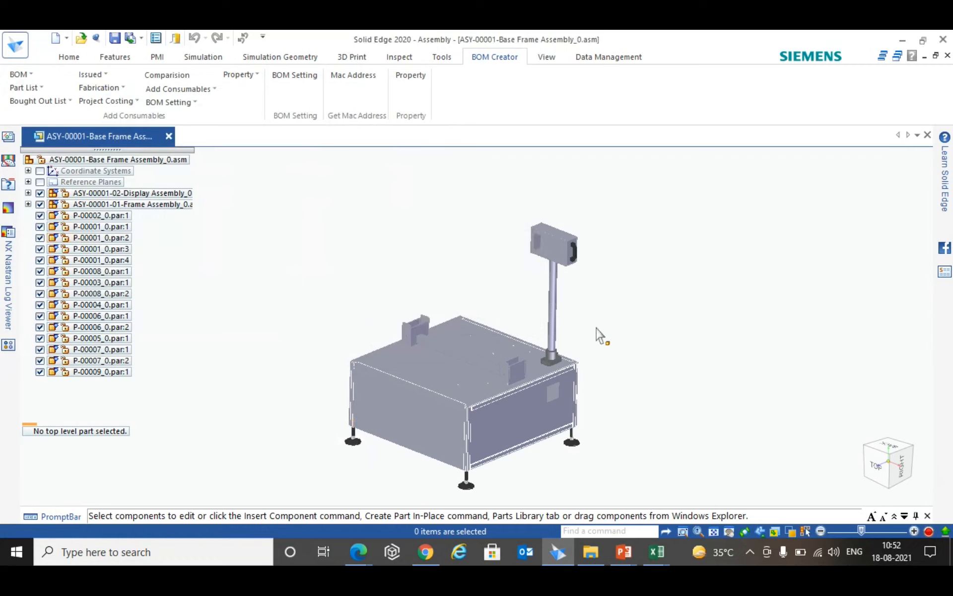
- Show the desktop and open Bought Out List.xlsx in Excel
key(super+d)
right_click(238, 70)
click(188, 76)
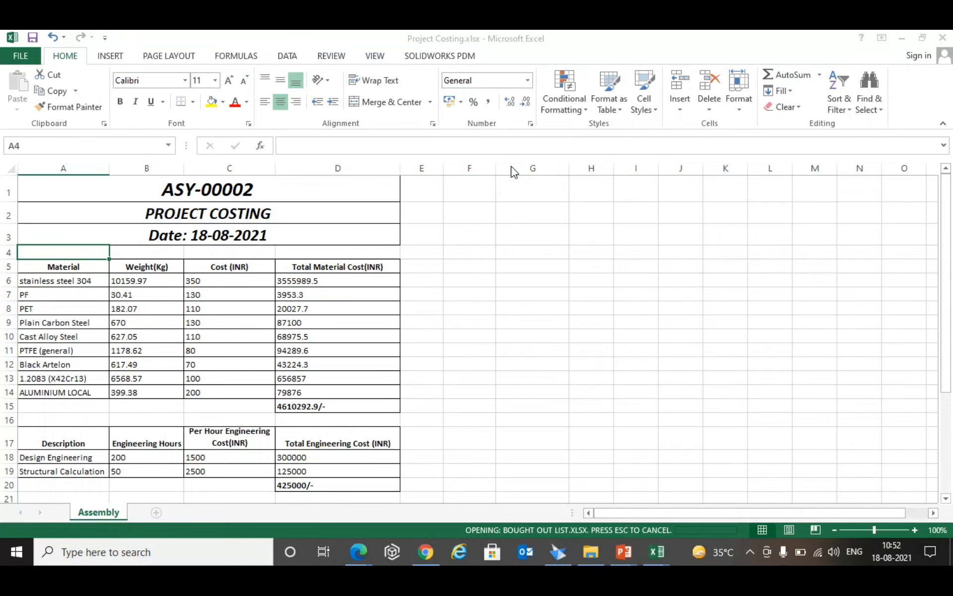
- Highlight the out-sourced Handle row with its column headings, review the sheet and close the Bought Out List workbook
drag(668, 402, 35, 392)
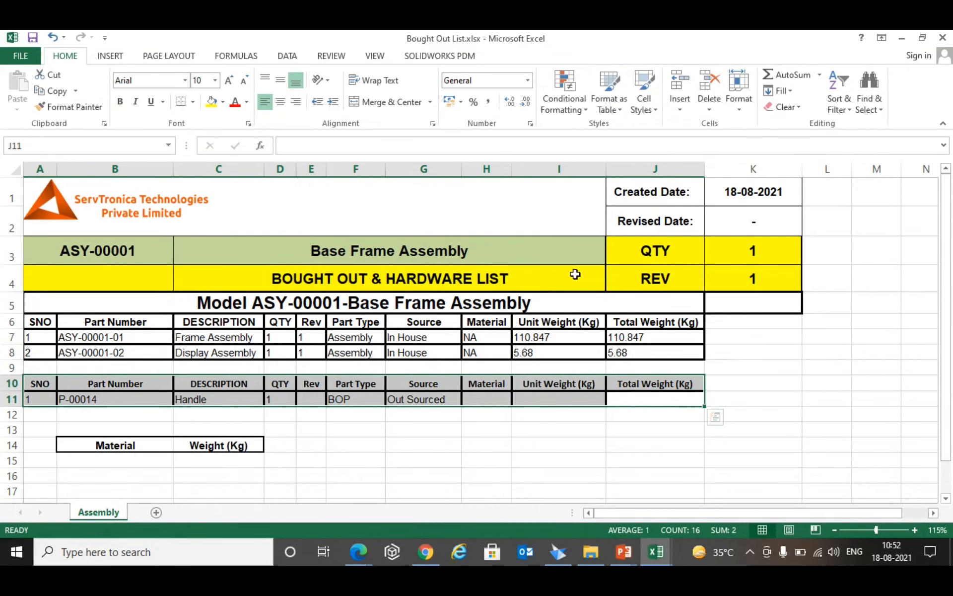
scroll(575, 274, down, 1)
scroll(575, 274, up, 1)
click(946, 39)
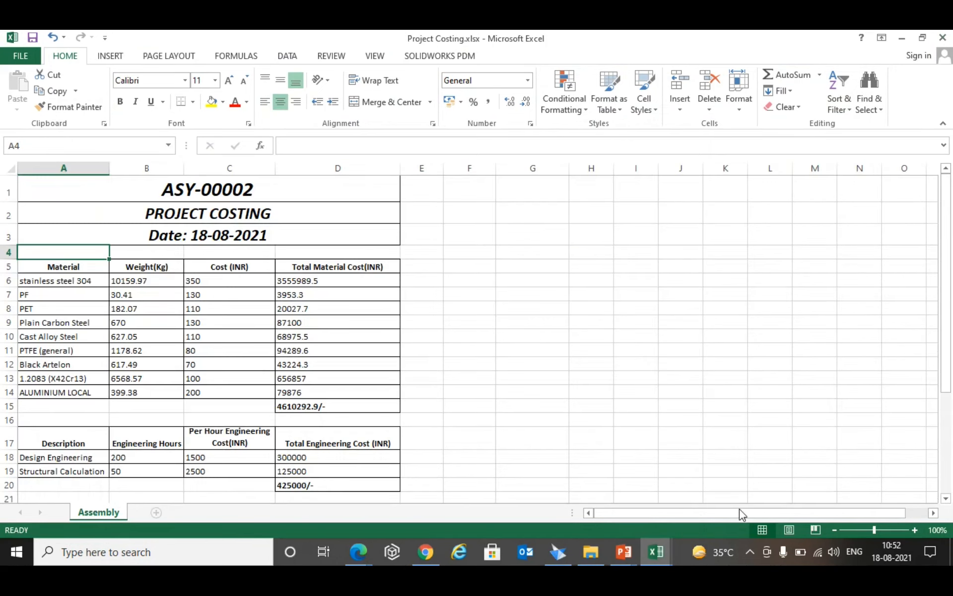
- Switch to Solid Edge, review the types offered for a part list by type and close the dialog without generating a list
click(559, 551)
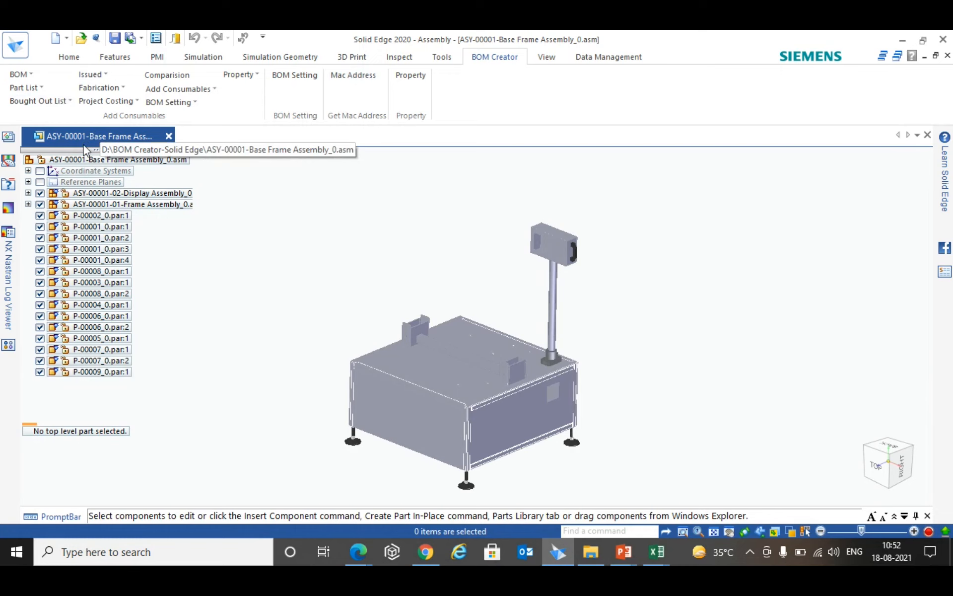
click(29, 75)
click(379, 231)
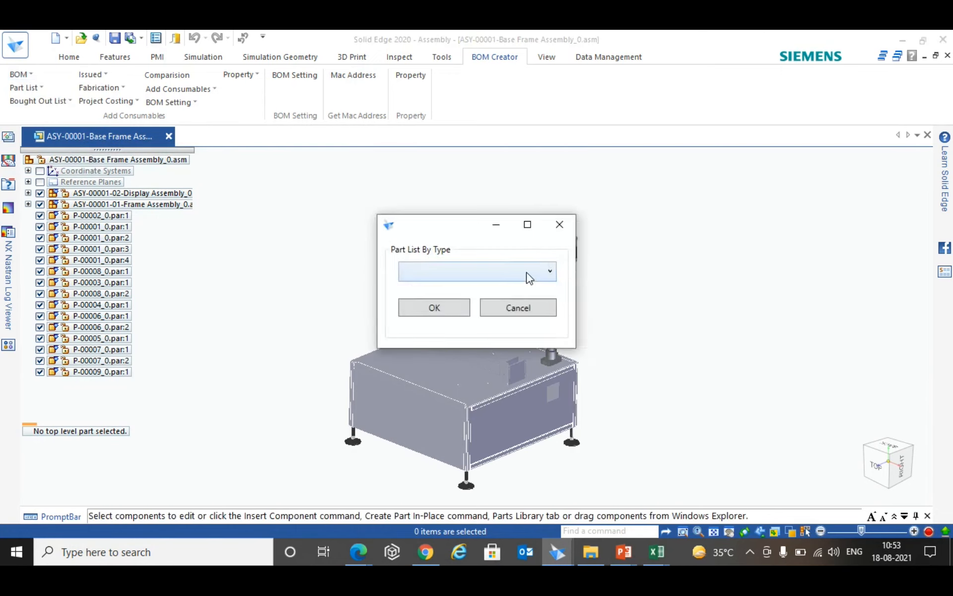
click(528, 277)
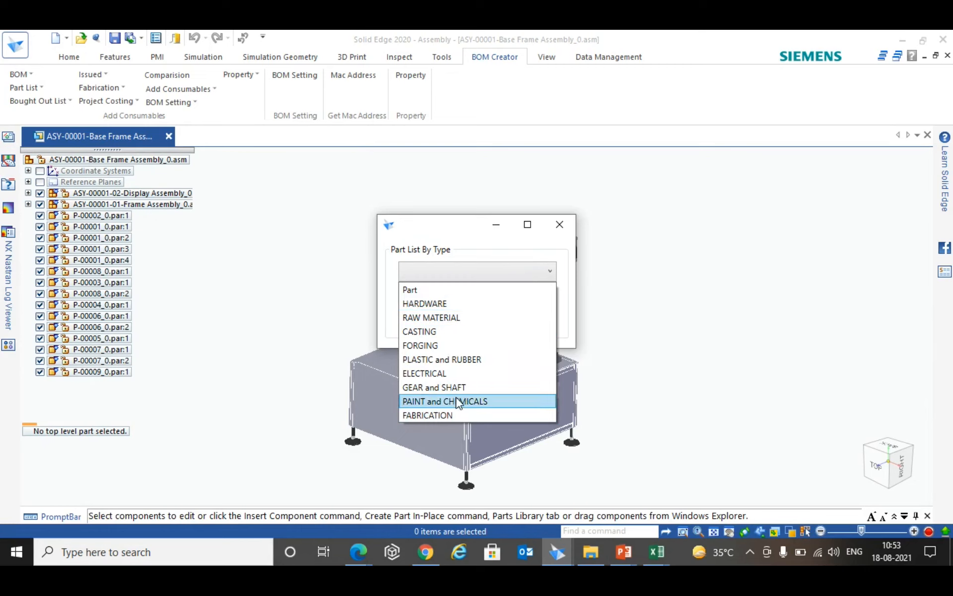
click(470, 245)
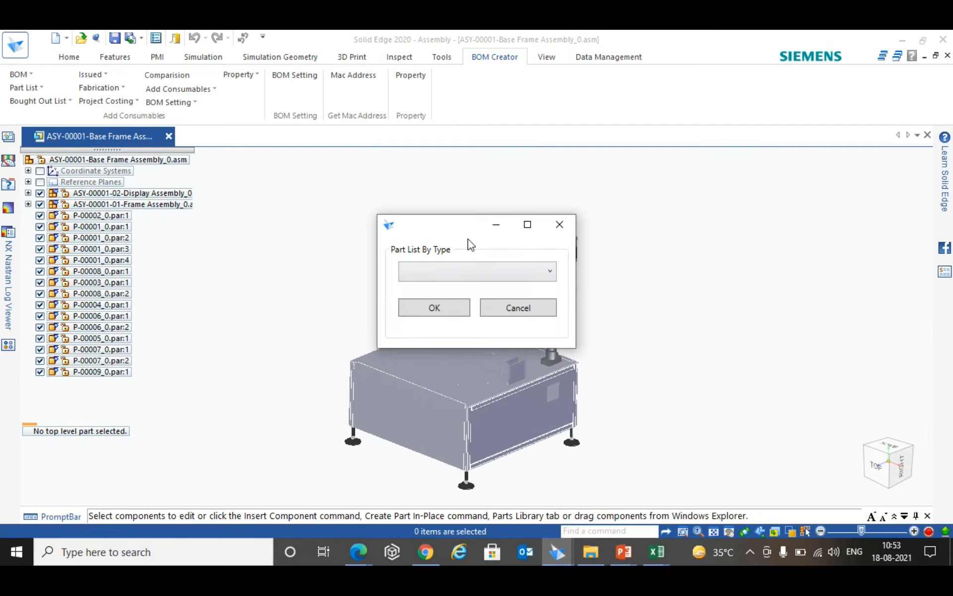
click(560, 224)
- Generate the high-priority part list of the base frame assembly and save it to the Desktop as High Priority Part
click(43, 90)
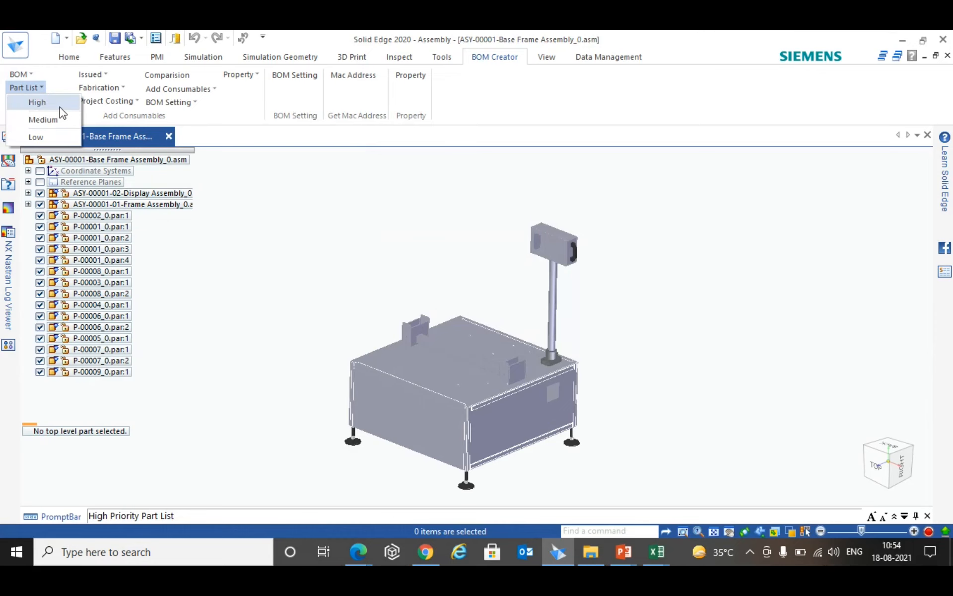
click(42, 100)
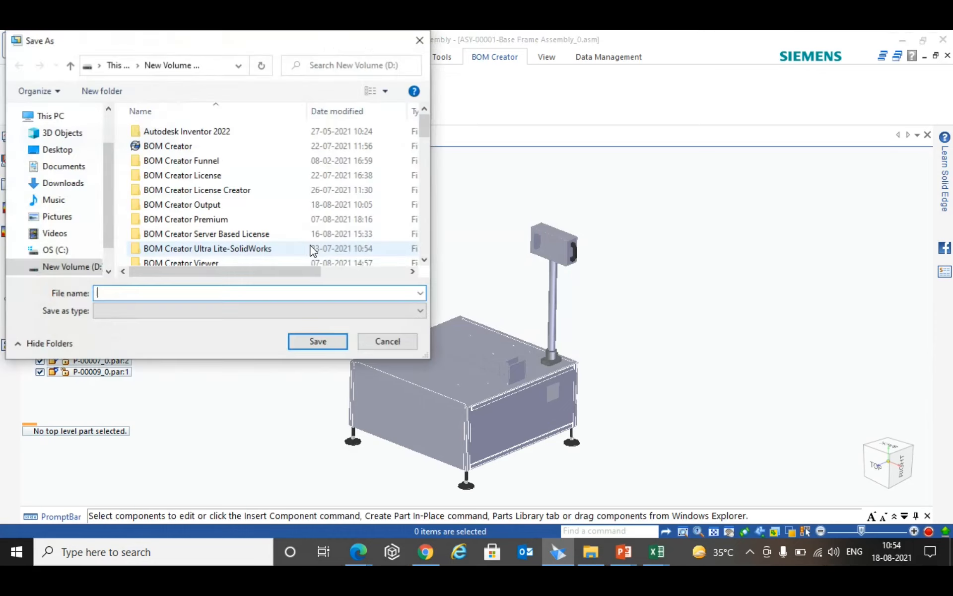
click(58, 151)
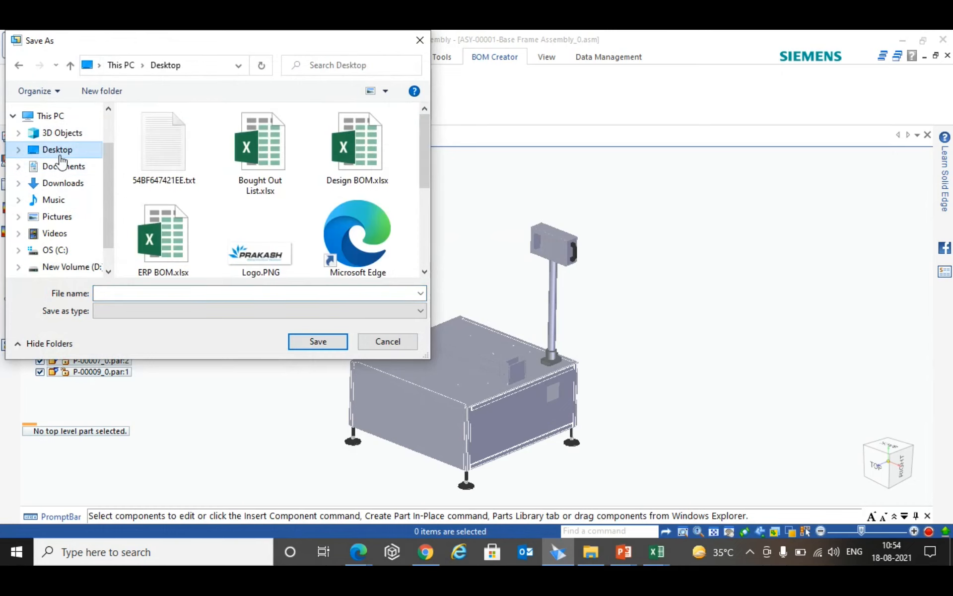
click(123, 297)
text(High)
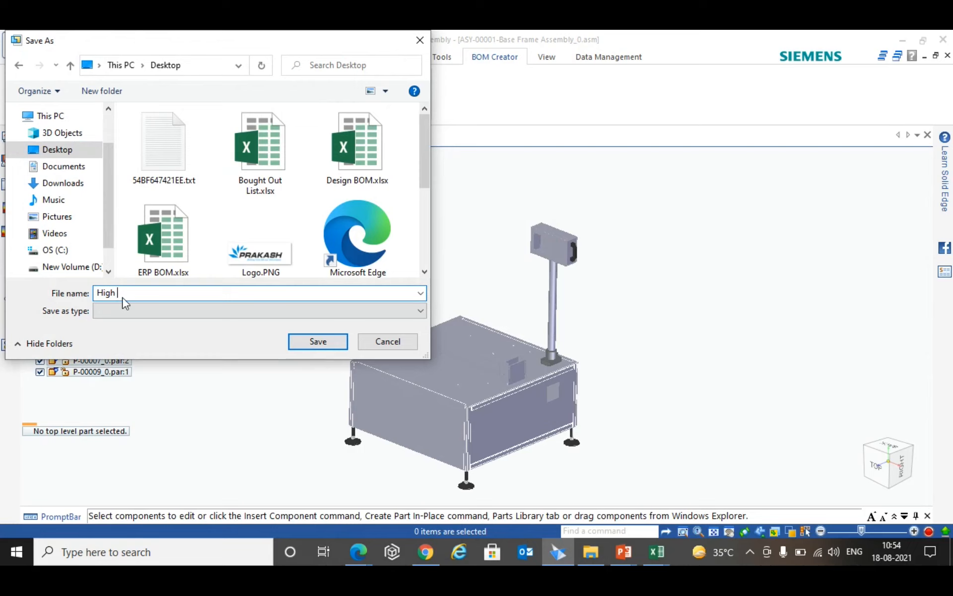
text(Priority Part)
key(Return)
click(506, 310)
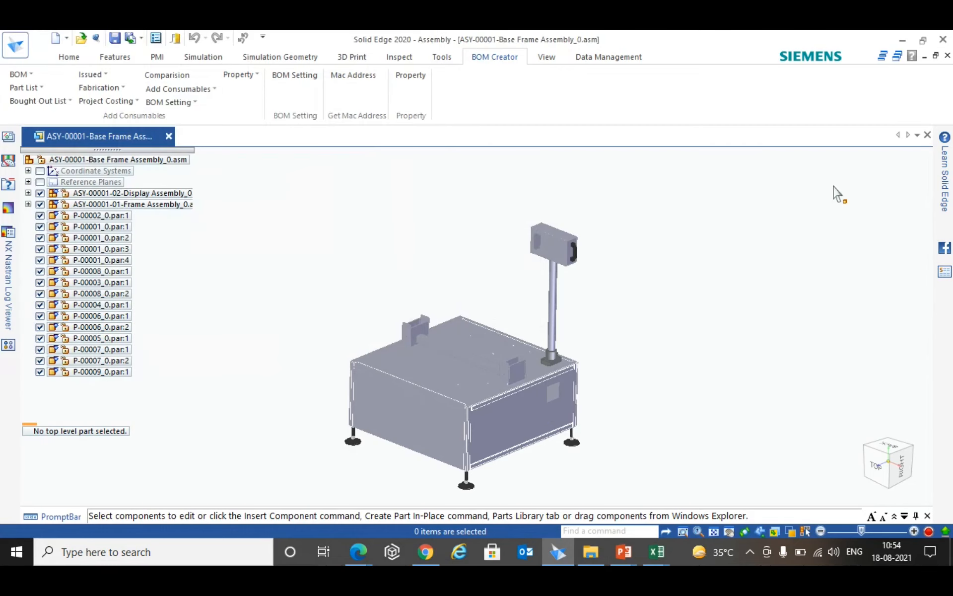
- Open High Priority Part.xlsx from the desktop, highlight the Priority values of the listed parts and review the material weight table
key(super+d)
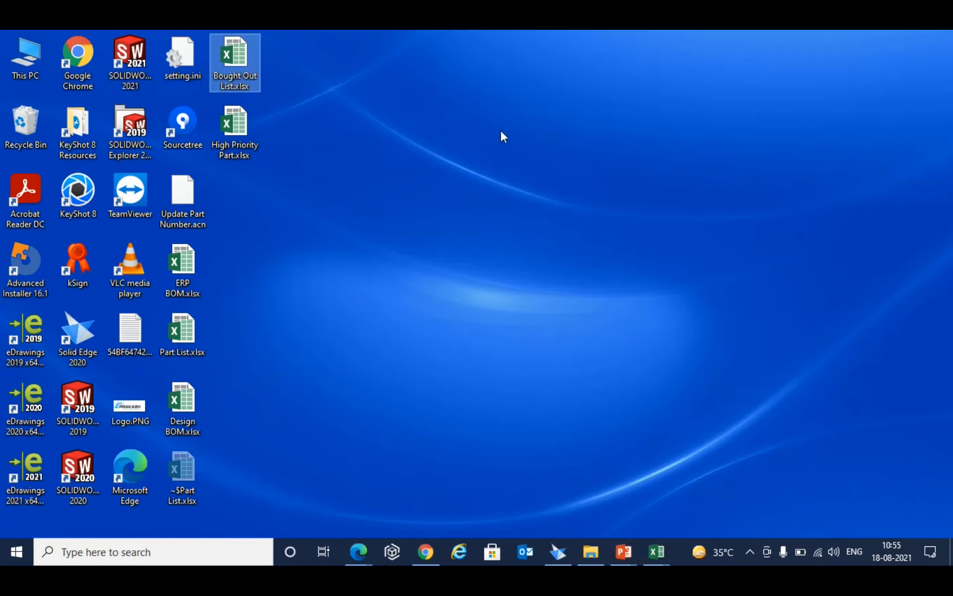
right_click(240, 132)
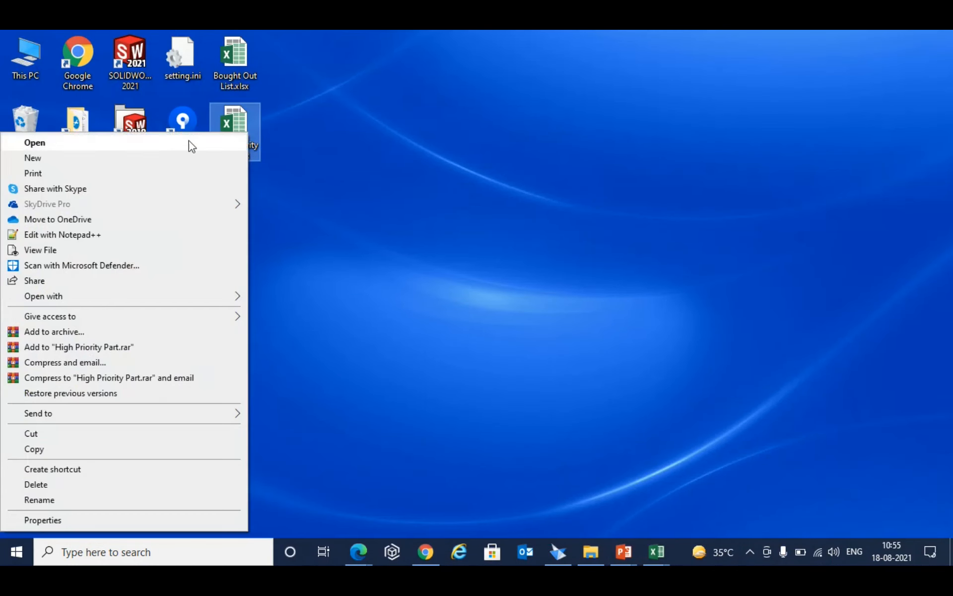
click(195, 143)
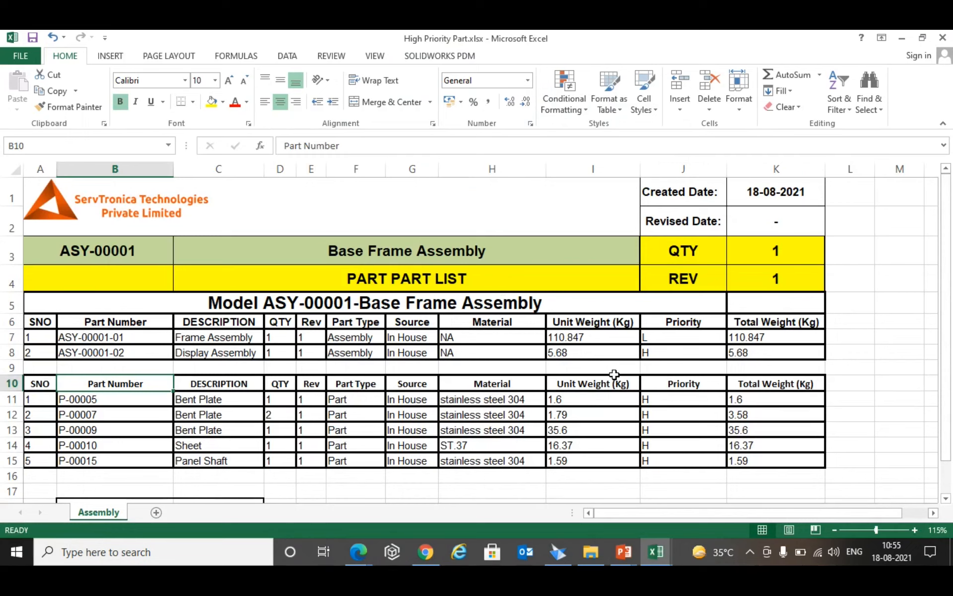
drag(683, 398, 681, 460)
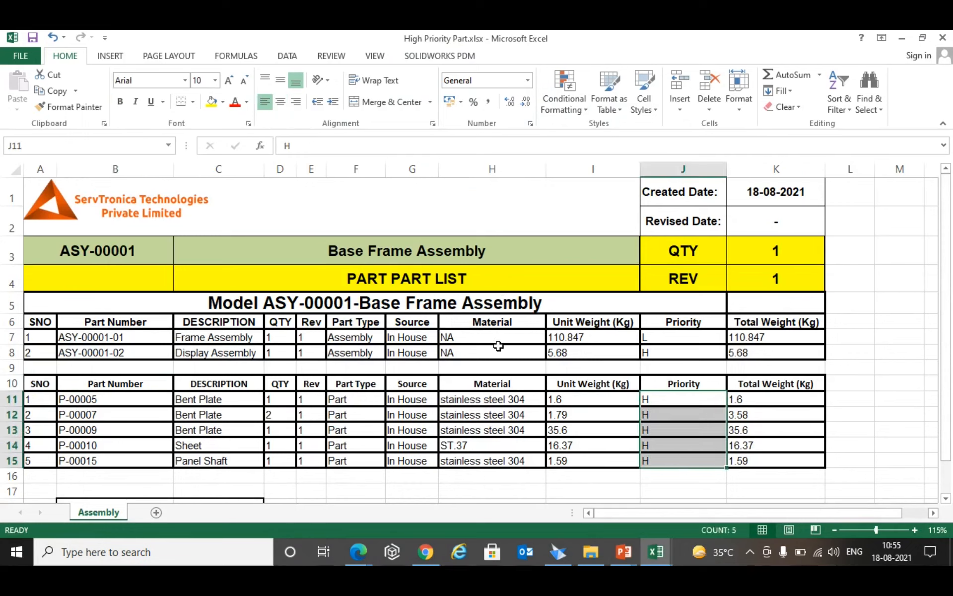
scroll(318, 311, down, 2)
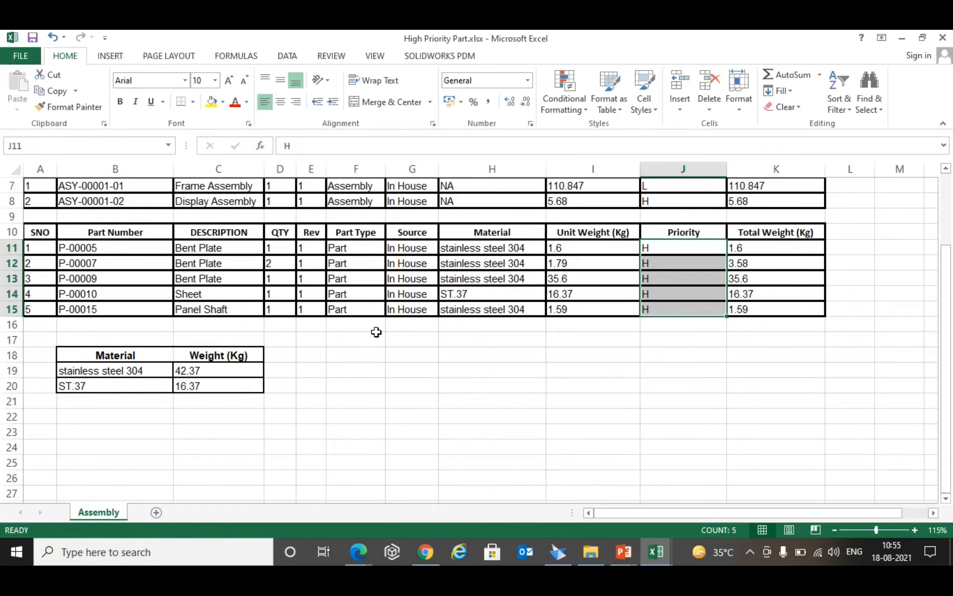
scroll(397, 350, up, 1)
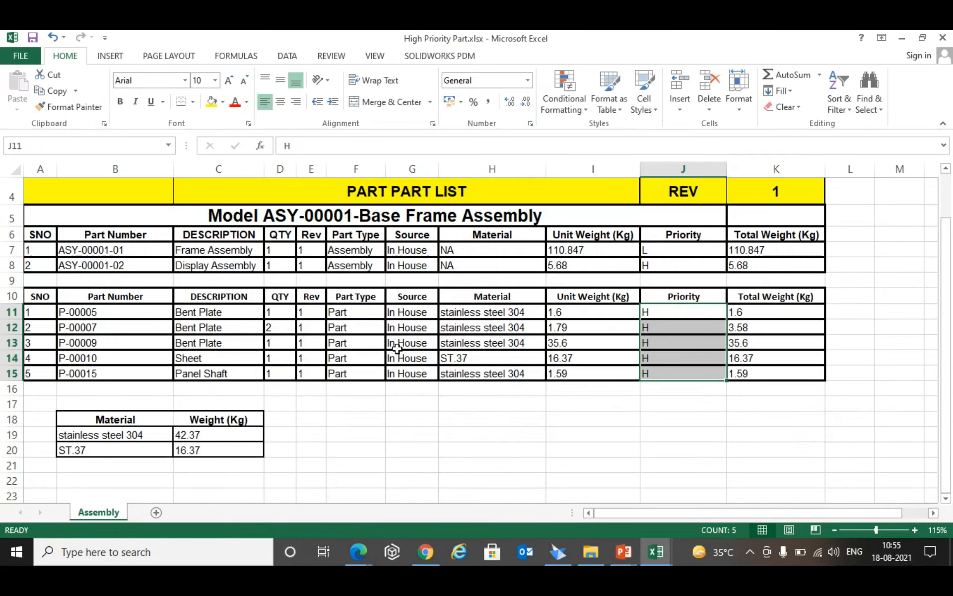
- Switch to Solid Edge, generate the high-priority bought-out list and save it to the Desktop as Priority Bought Out List
click(558, 552)
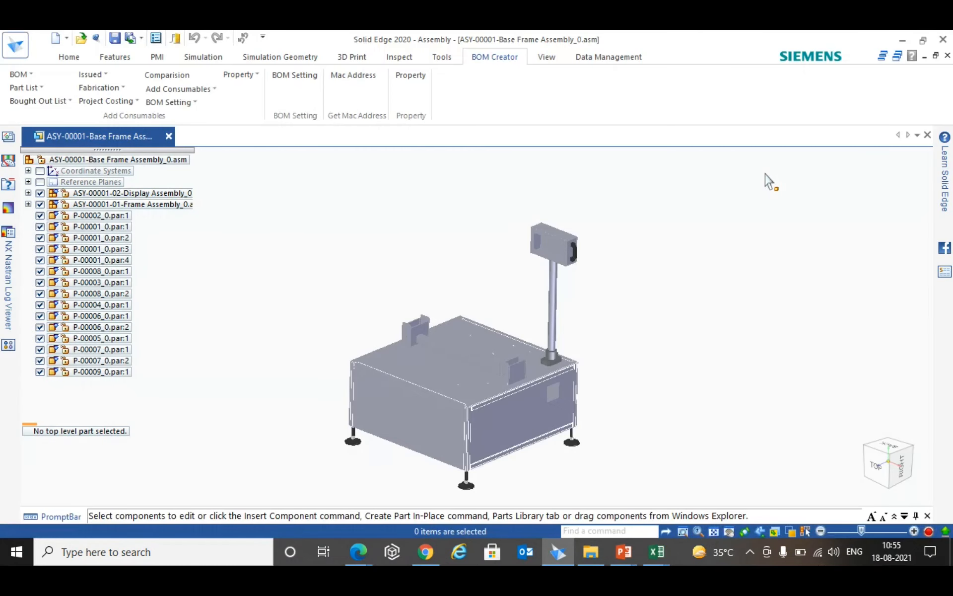
click(49, 101)
click(61, 119)
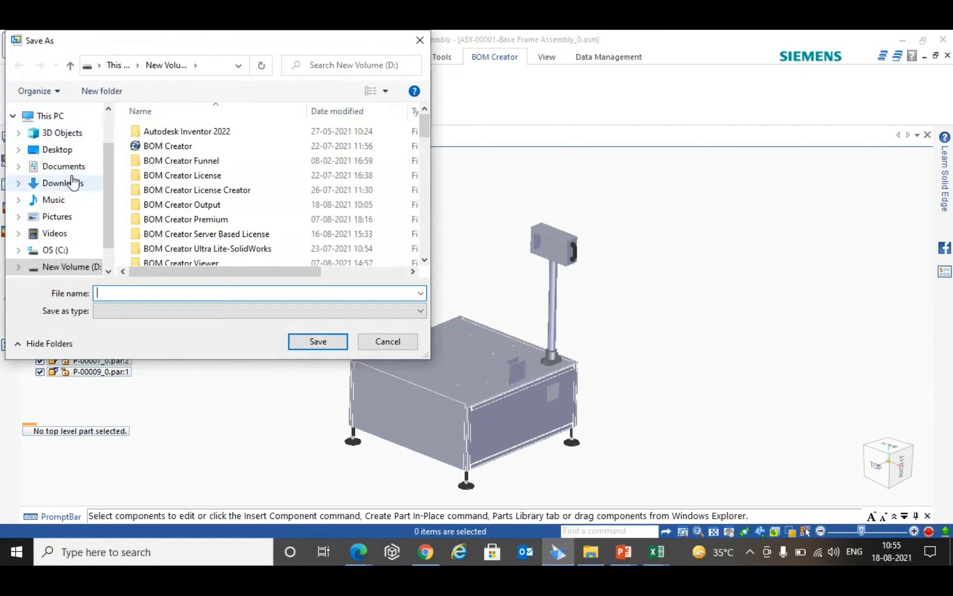
click(57, 149)
text(P)
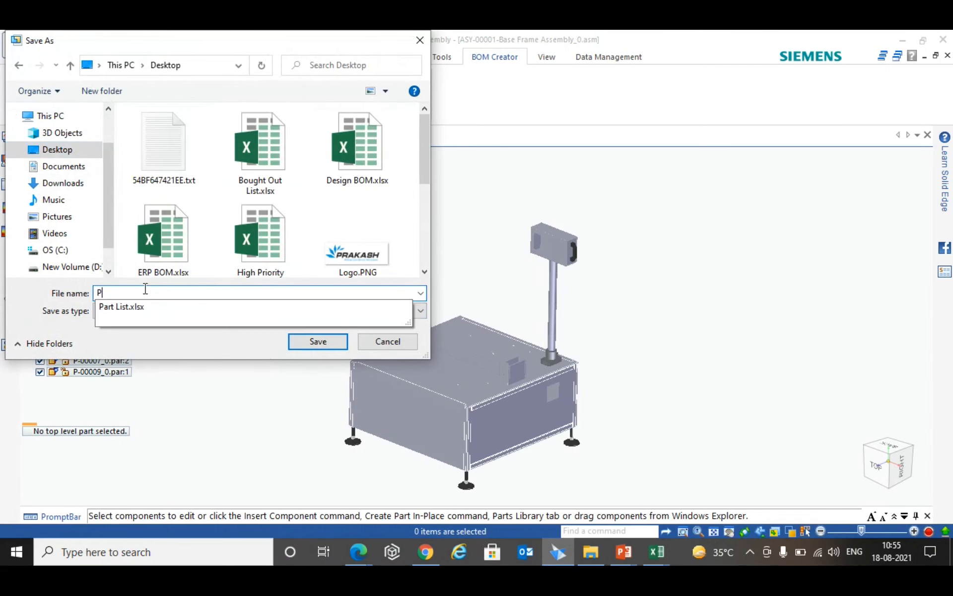
text(riority Bo)
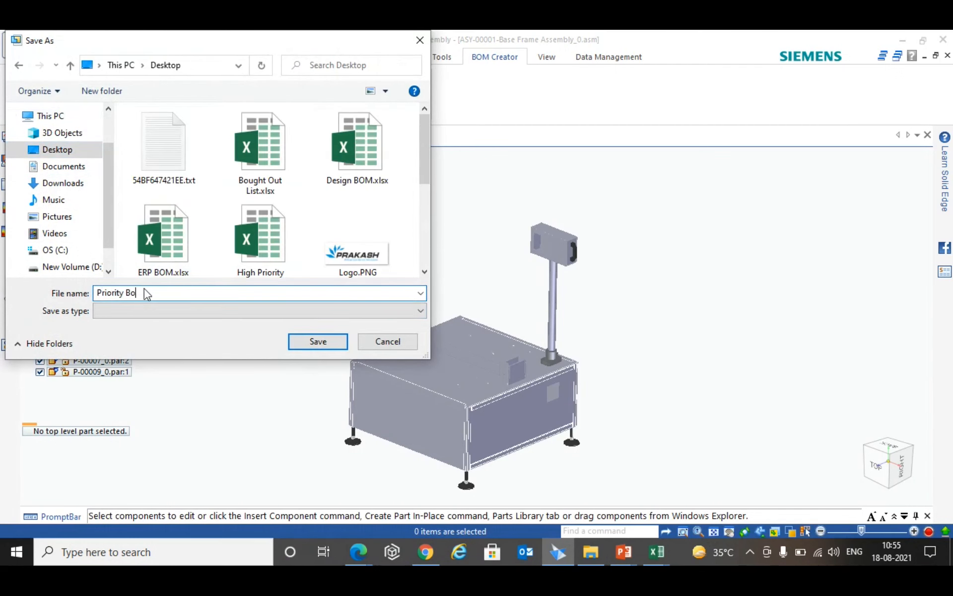
text(ught Out List)
key(Return)
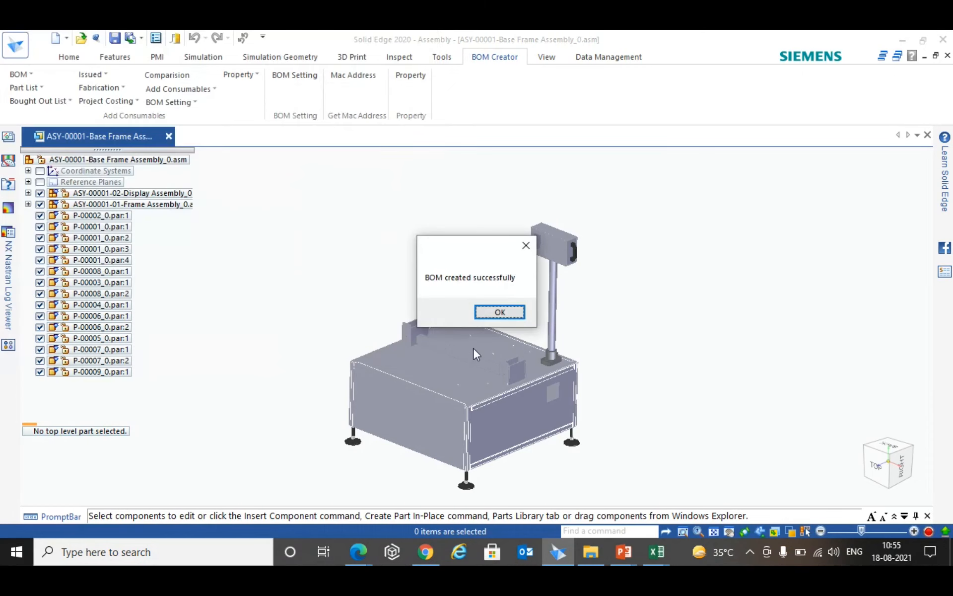
click(500, 311)
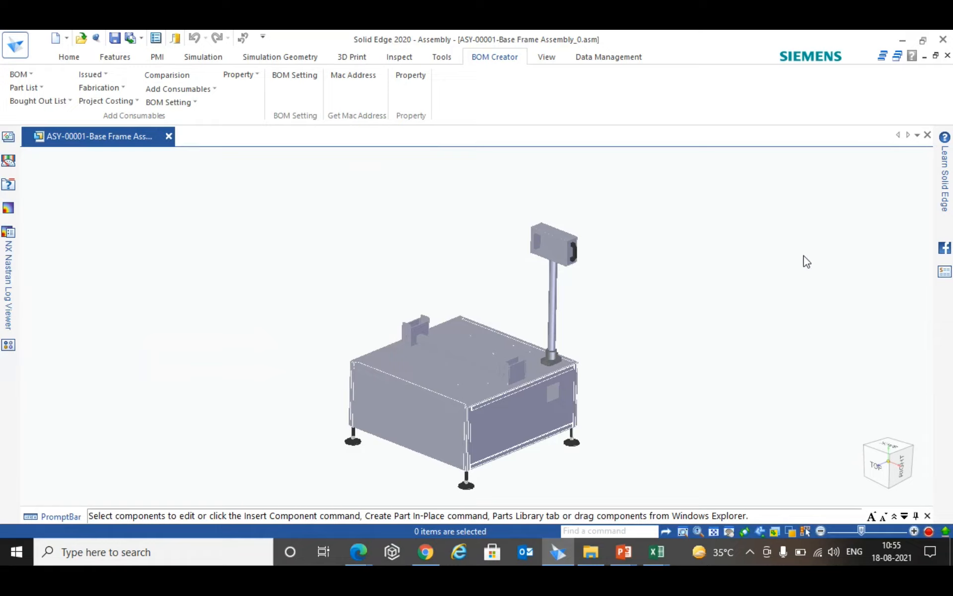
- Open Priority Bought Out List.xlsx from the desktop and examine the priority entry of the out-sourced Handle
key(super+d)
click(242, 268)
right_click(242, 268)
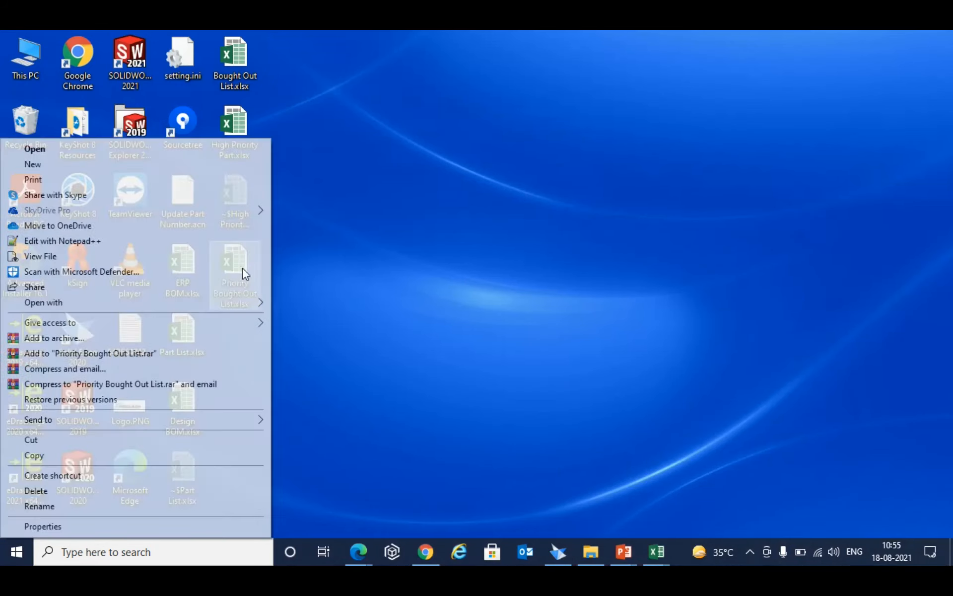
click(167, 150)
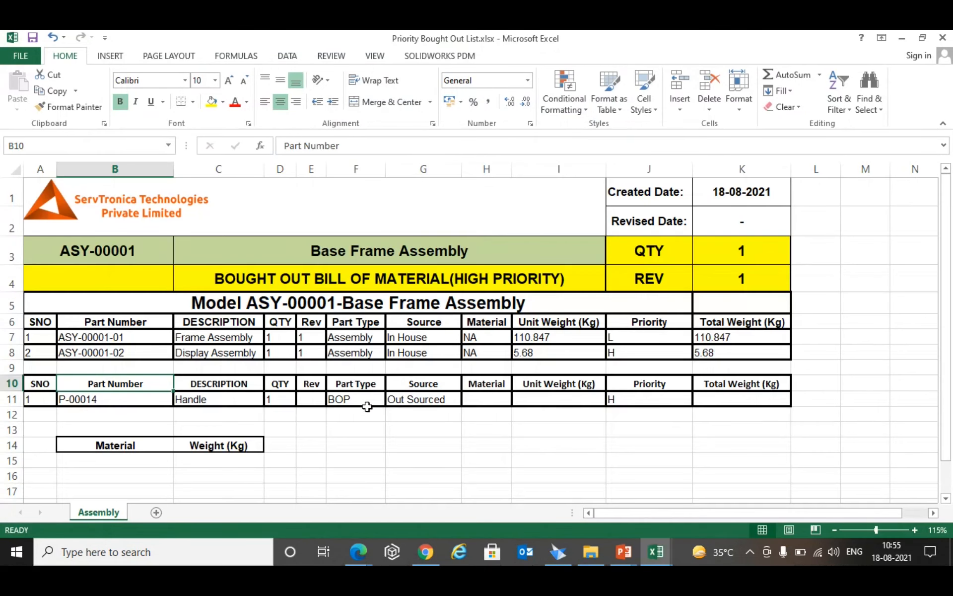
click(647, 400)
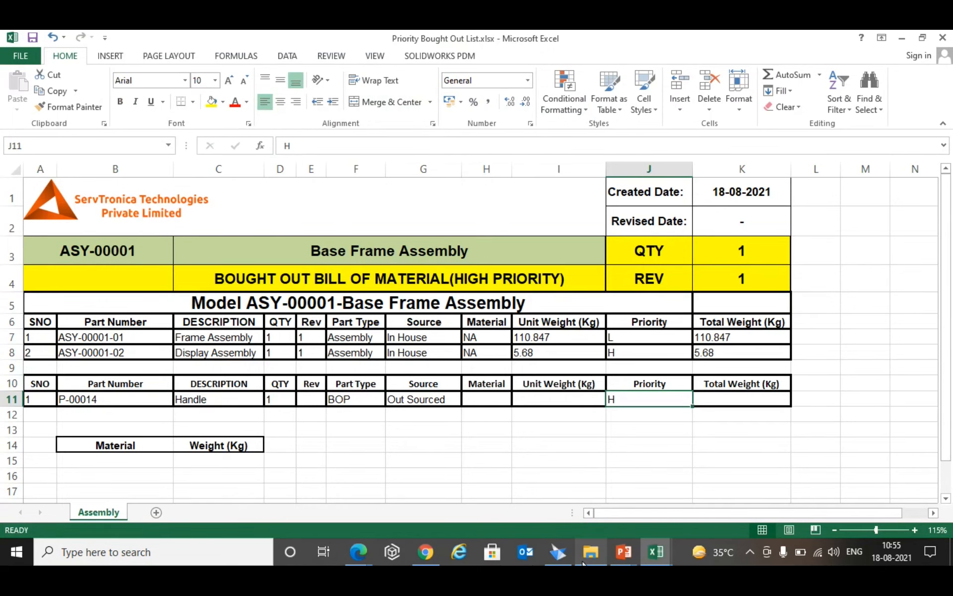
- Switch to Solid Edge, generate the Issued to Production list and save it to the Desktop as Issued Production
mouse_move(589, 555)
click(558, 551)
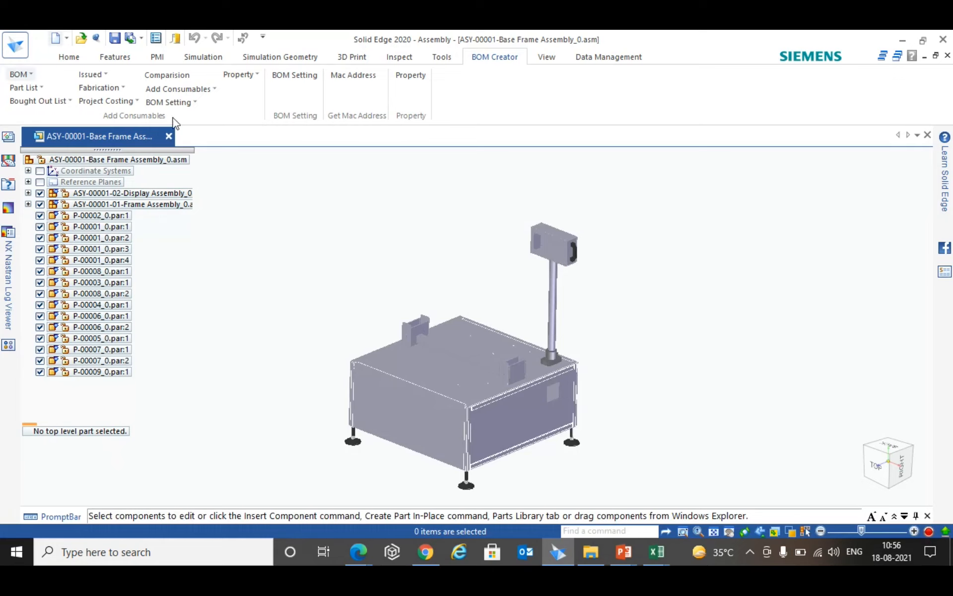
click(104, 76)
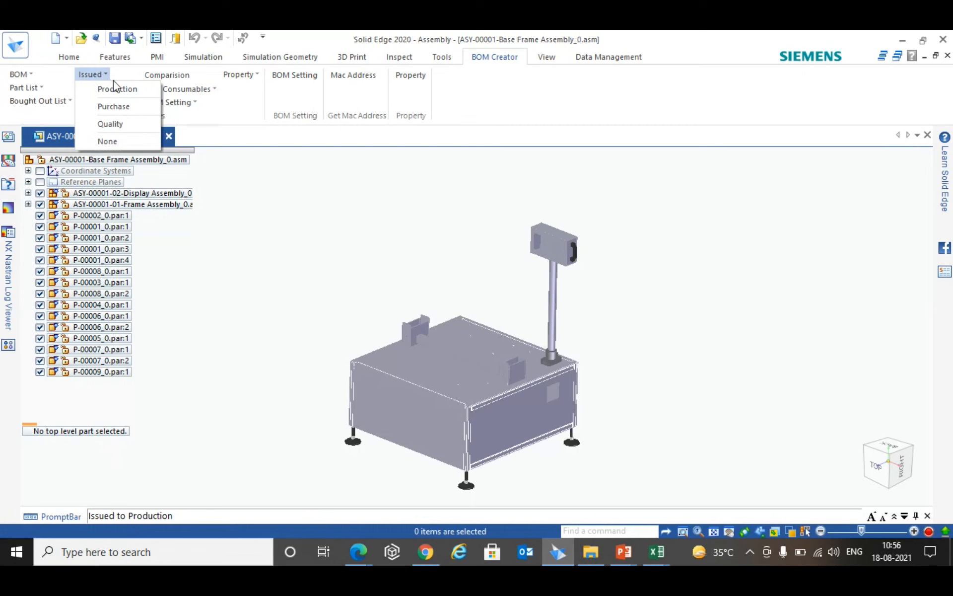
click(135, 90)
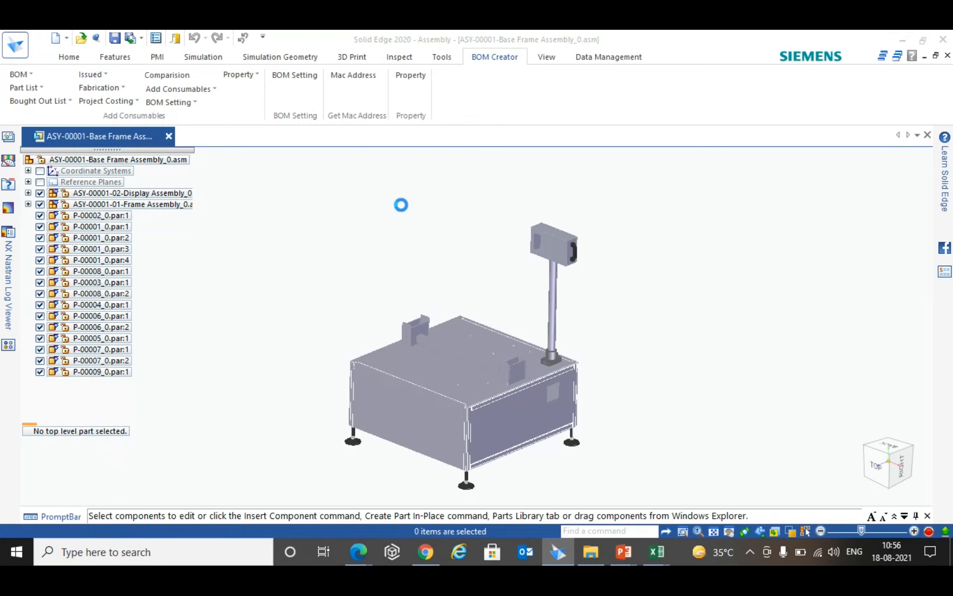
click(57, 149)
click(151, 292)
text(Issued Production)
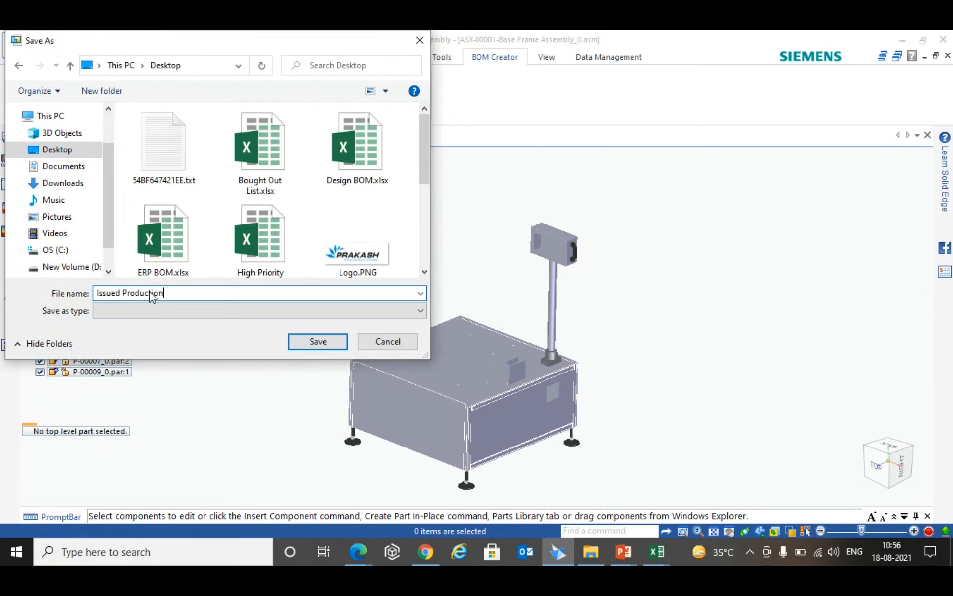
key(Return)
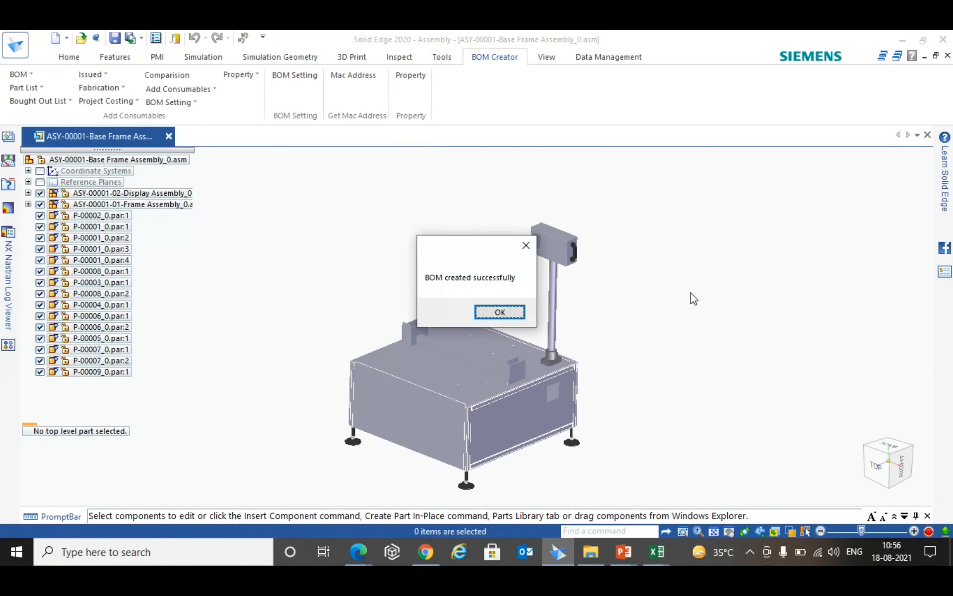
click(499, 311)
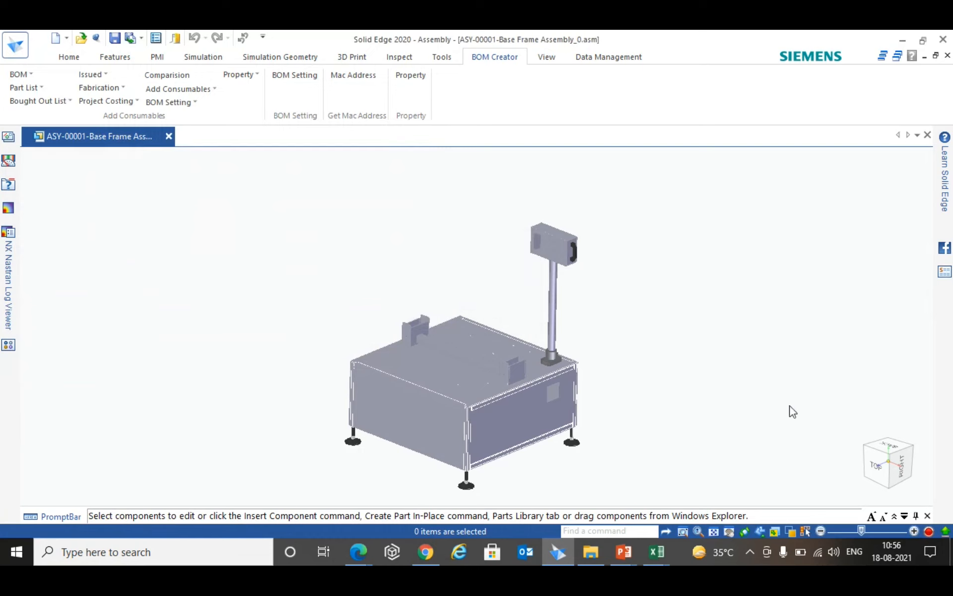
- Open Issued Production.xlsx from the desktop and select its ISSUED TO PRODUCTION title cell
key(super+d)
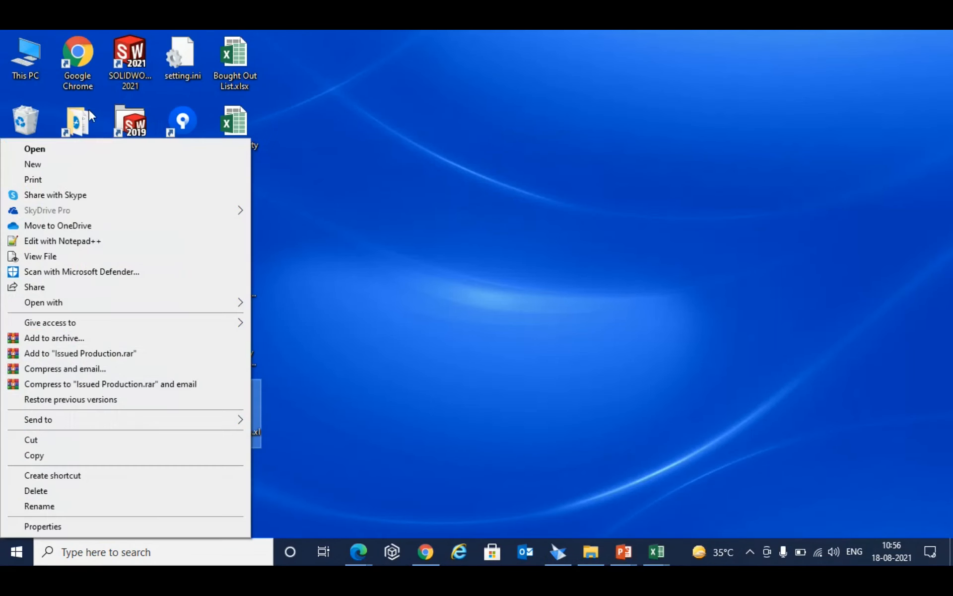
click(79, 151)
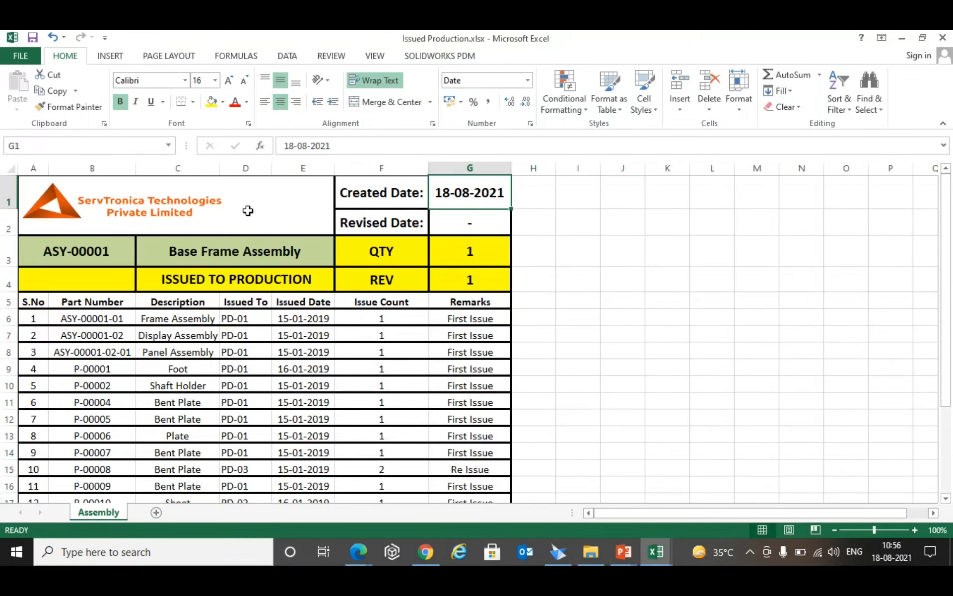
click(279, 276)
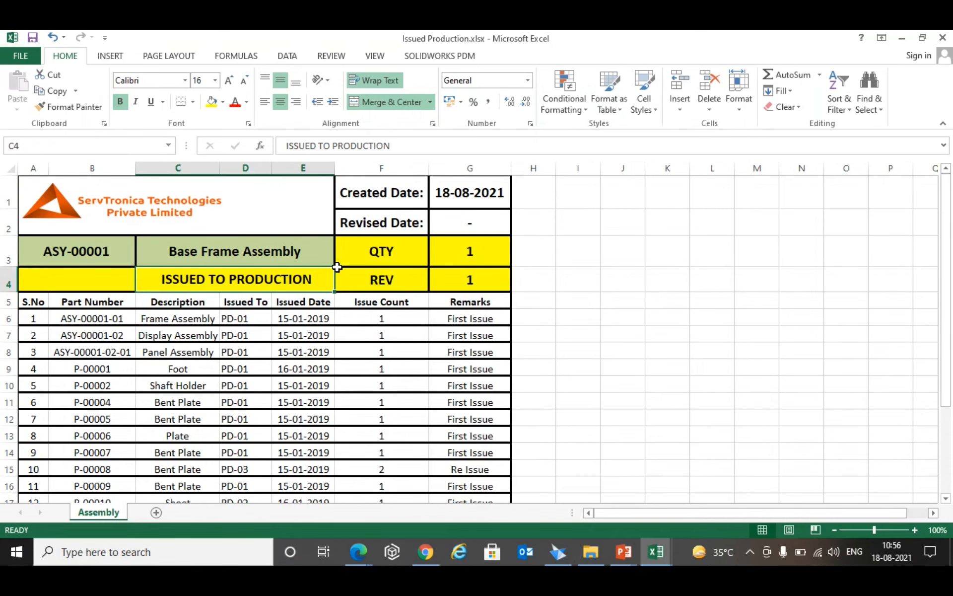
- Review the issued parts table, highlighting the Issue Count values and the Remarks entries from the Frame Assembly row downwards
scroll(377, 293, down, 2)
scroll(380, 304, down, 1)
scroll(390, 298, up, 2)
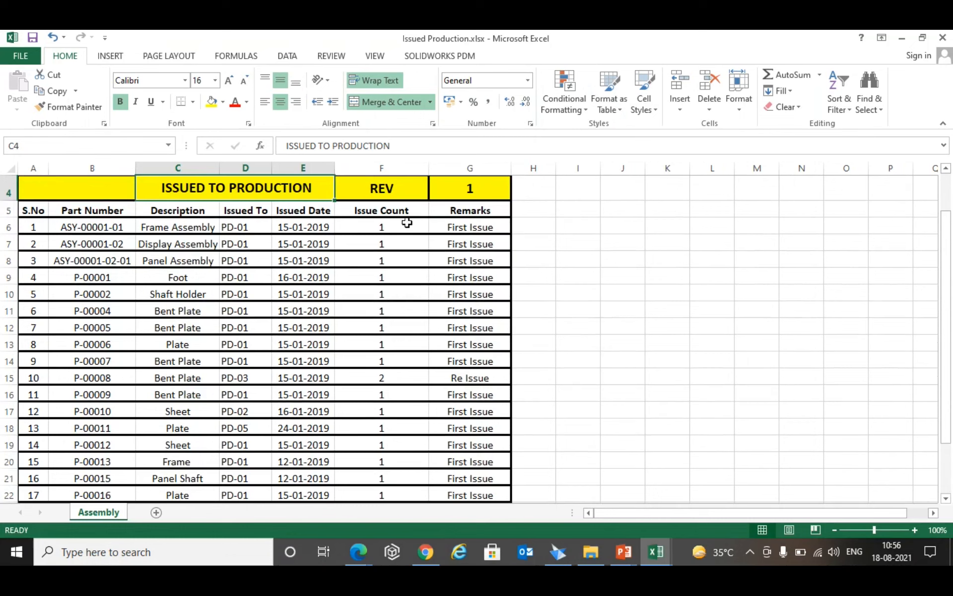
drag(407, 222, 393, 472)
drag(493, 228, 480, 389)
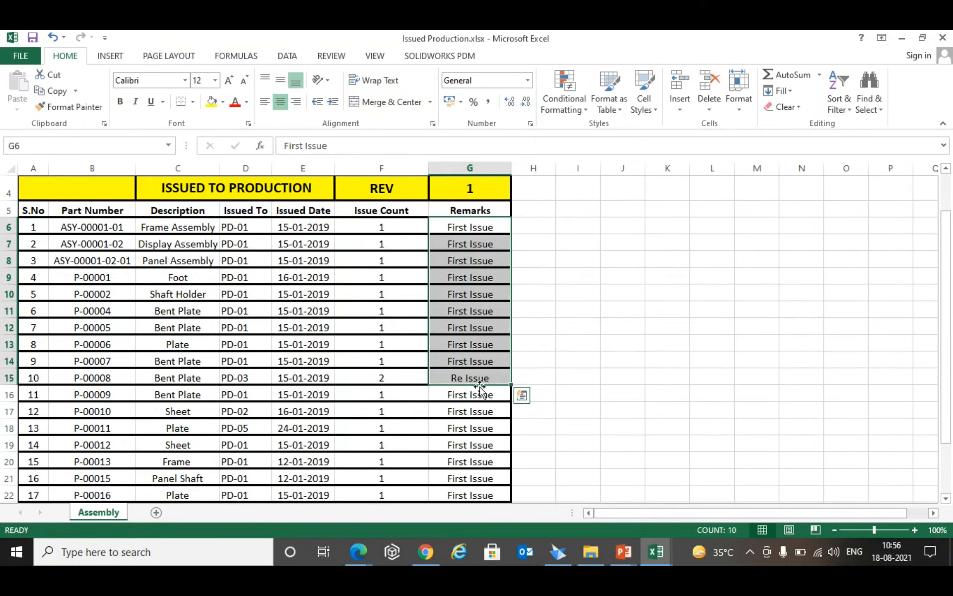
- Select the Re Issue remark of part P-00008, review the issued list to its end, and close the workbook
click(479, 385)
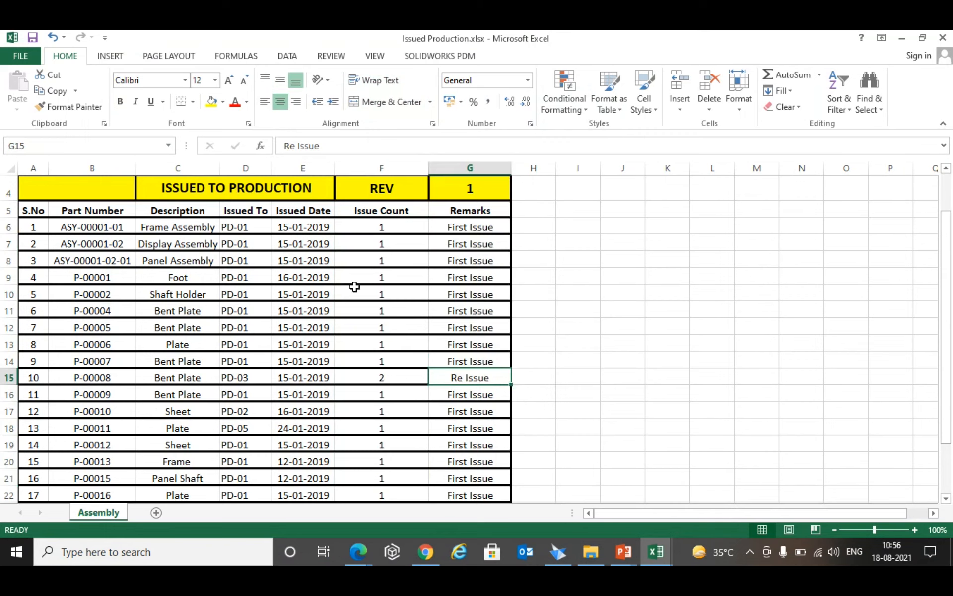
scroll(368, 283, down, 2)
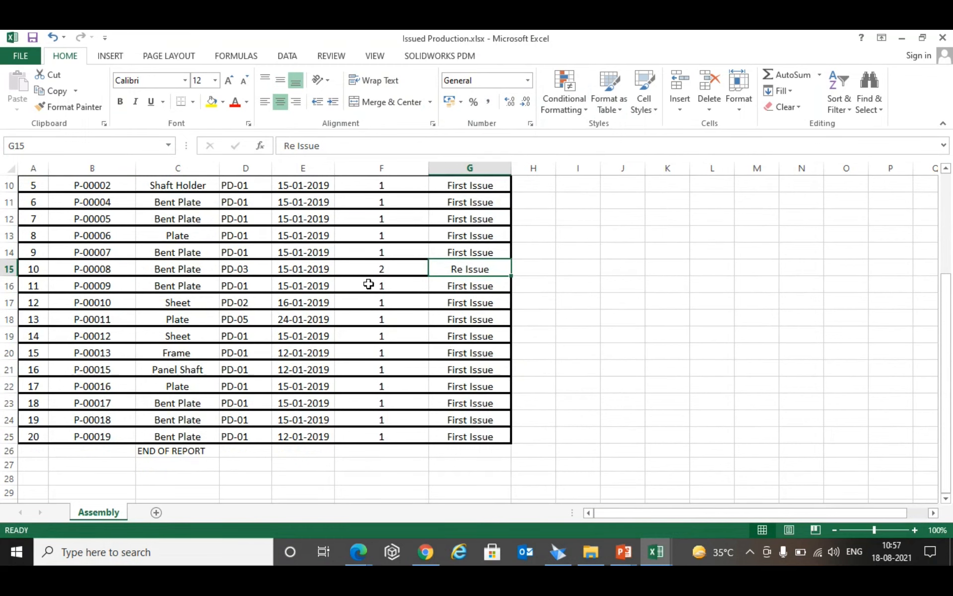
scroll(345, 312, up, 3)
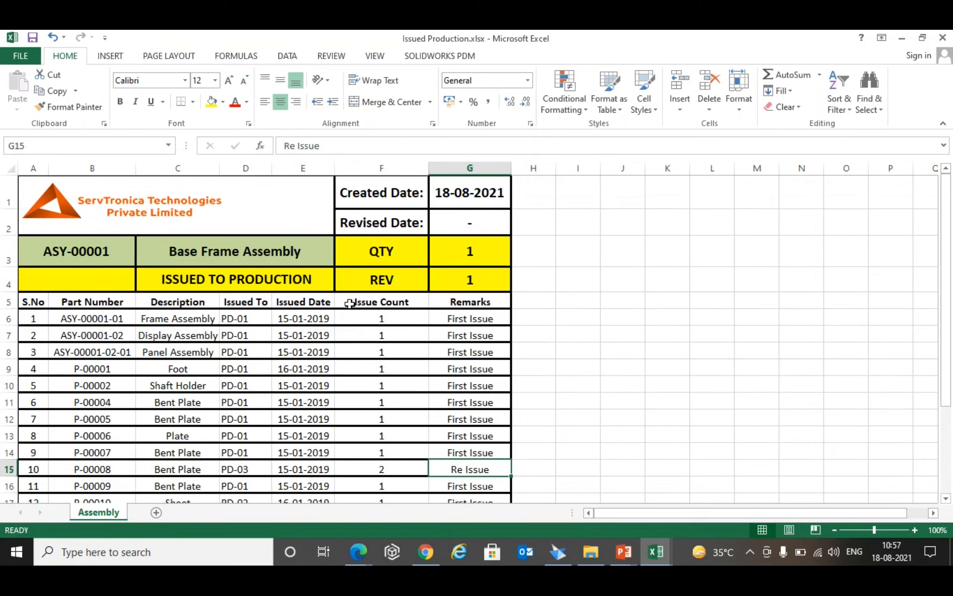
scroll(348, 301, down, 3)
scroll(349, 299, up, 3)
click(947, 38)
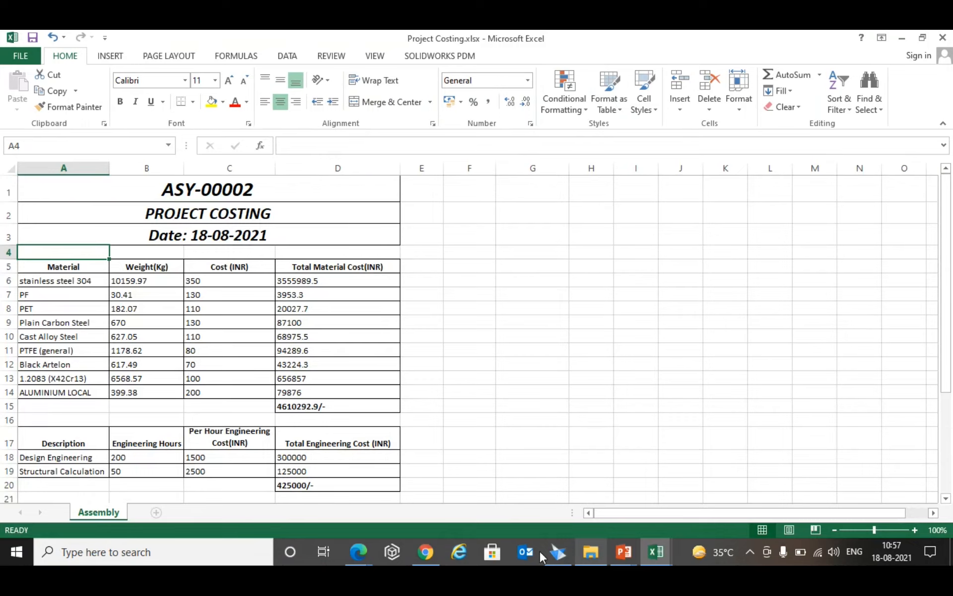
- Switch to Solid Edge, open Project Costing with Fabrication Cost as the costing parameter, and widen the Material column
click(558, 552)
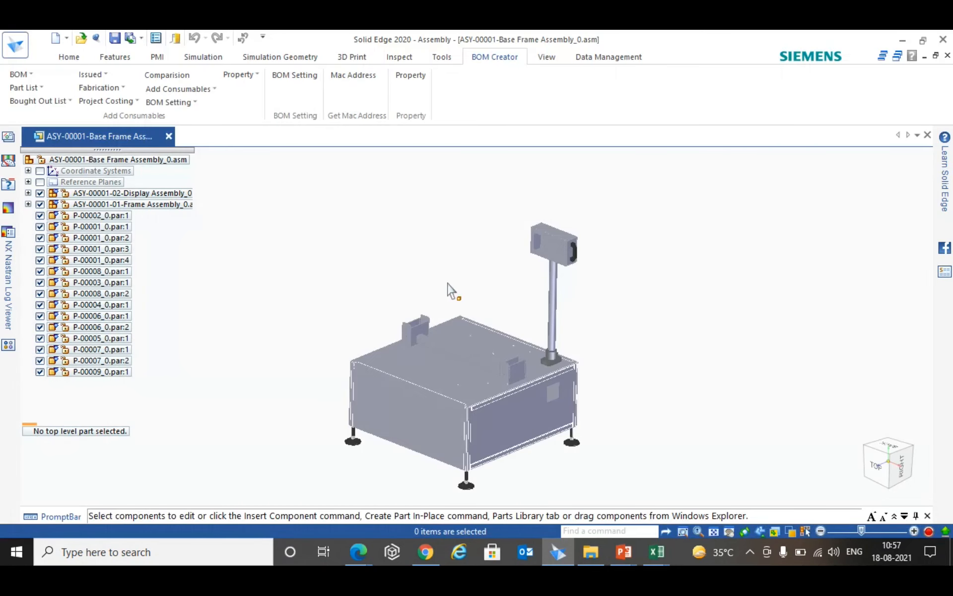
click(128, 110)
click(125, 116)
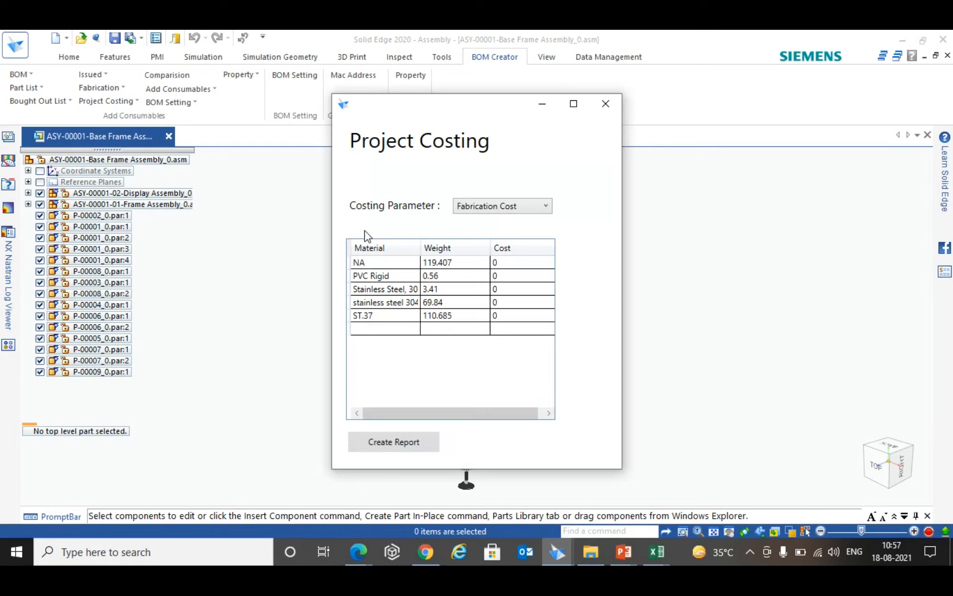
click(536, 209)
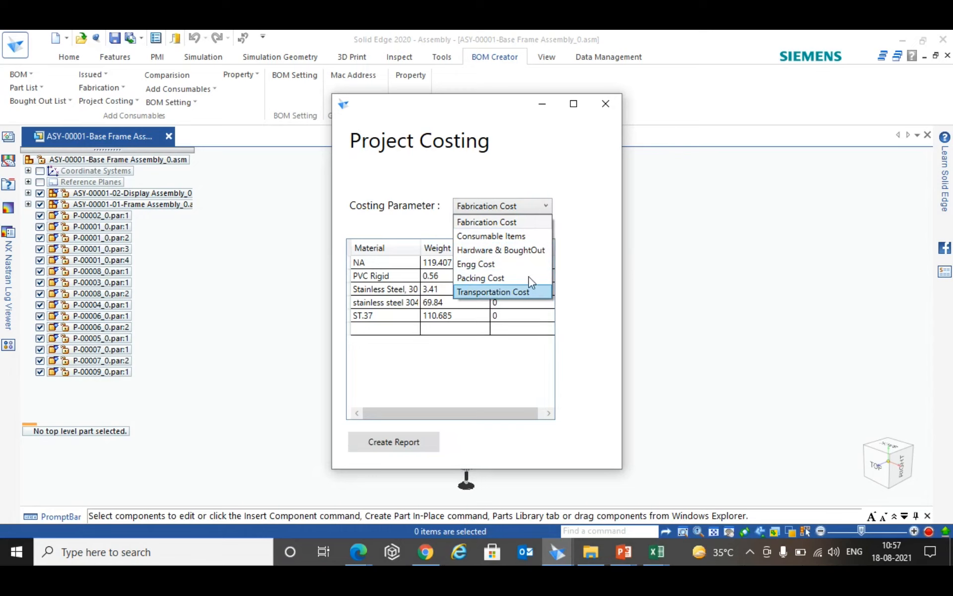
click(505, 227)
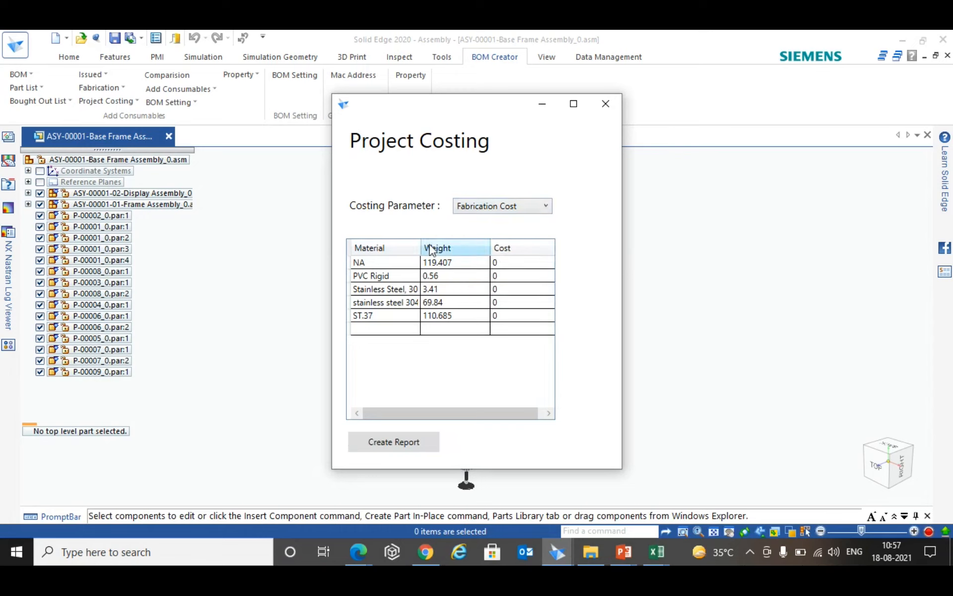
drag(421, 249, 444, 248)
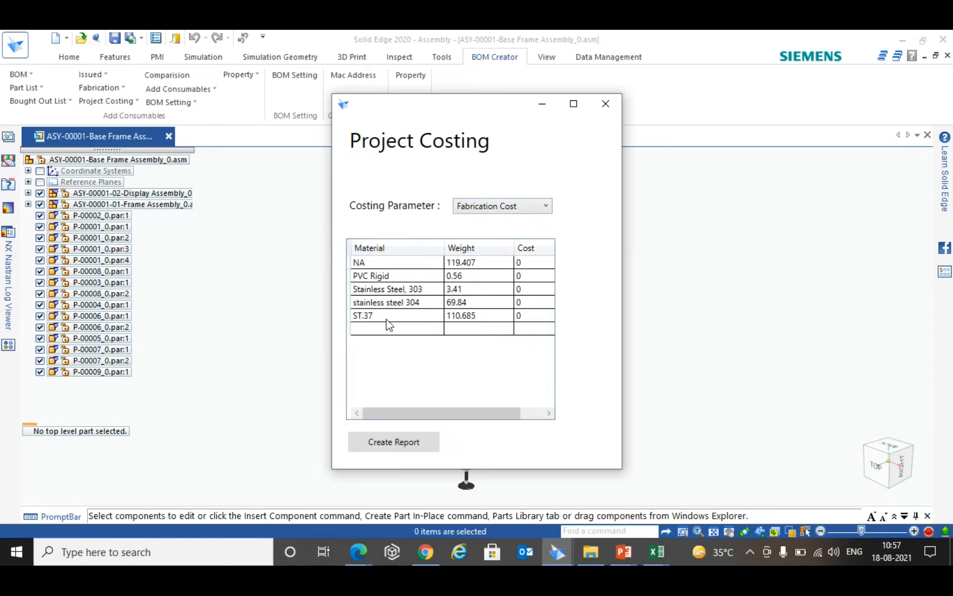
- Set the fabrication costs to 130 for NA, 75 for PVC Rigid and 350 for Stainless Steel, 303
click(527, 264)
click(528, 267)
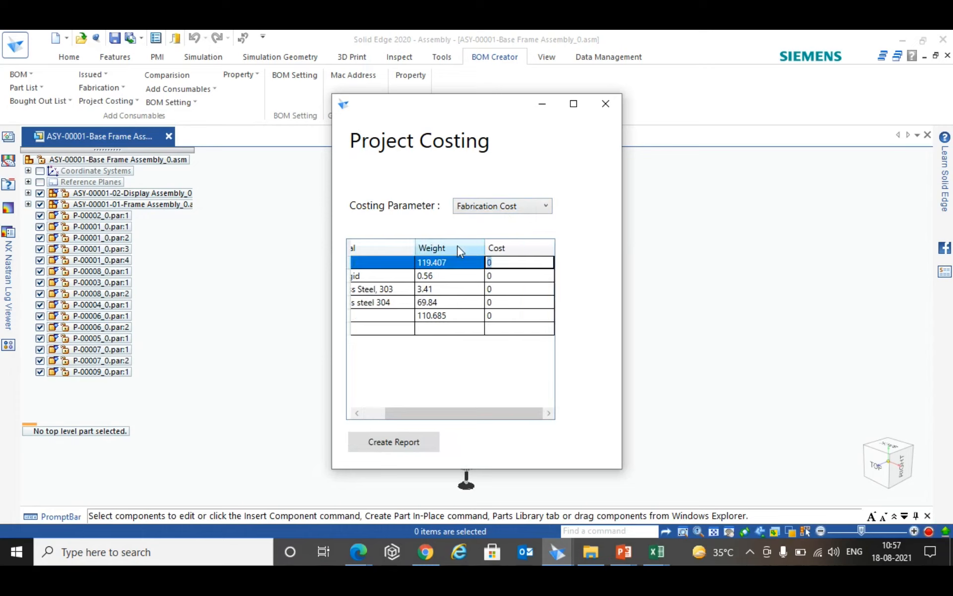
text(130)
double_click(510, 277)
drag(480, 416, 514, 420)
text(75)
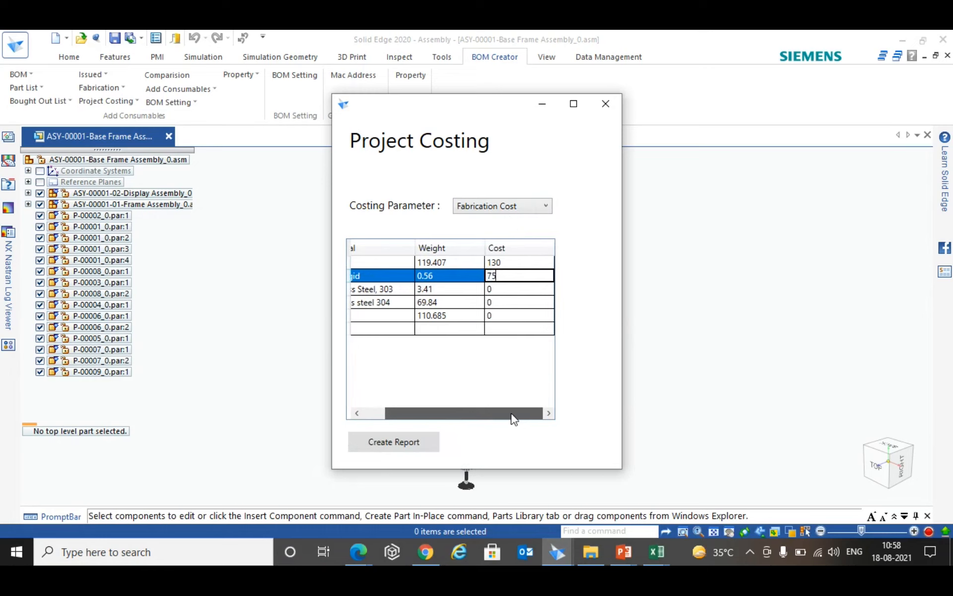
double_click(537, 290)
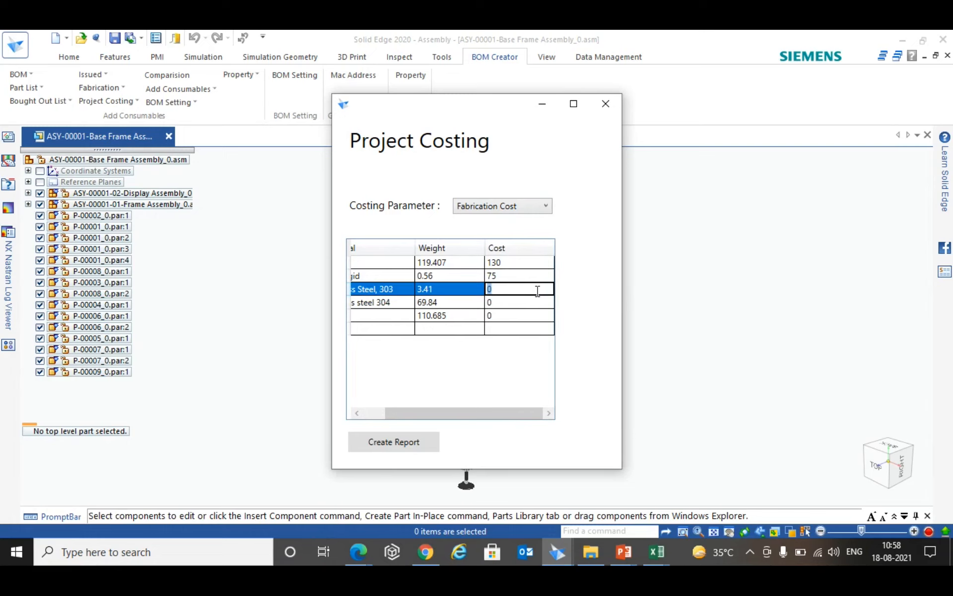
text(350)
drag(506, 415, 405, 413)
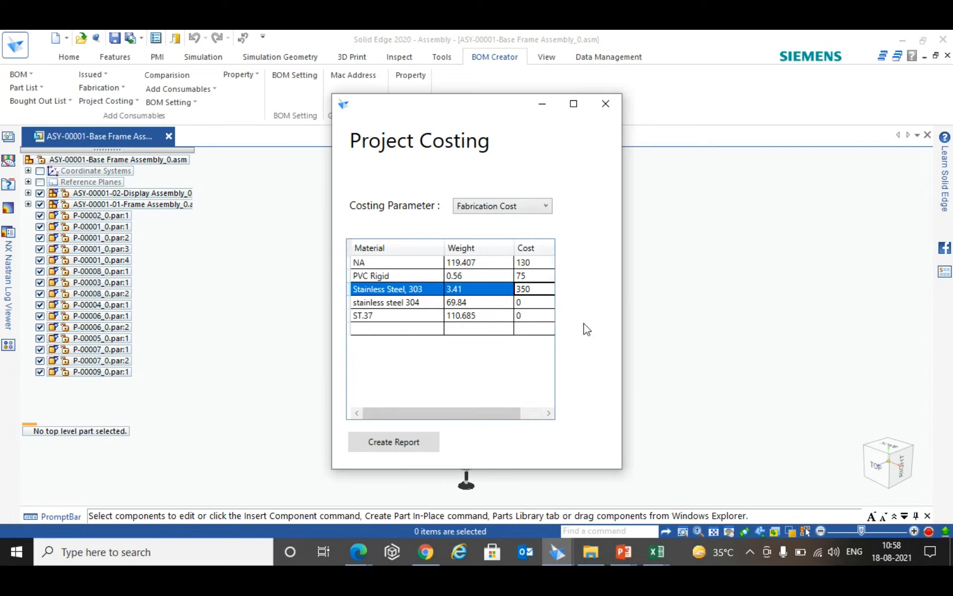
- Set the fabrication costs to 425 for stainless steel 304 and 200 for ST.37
double_click(533, 302)
text(425)
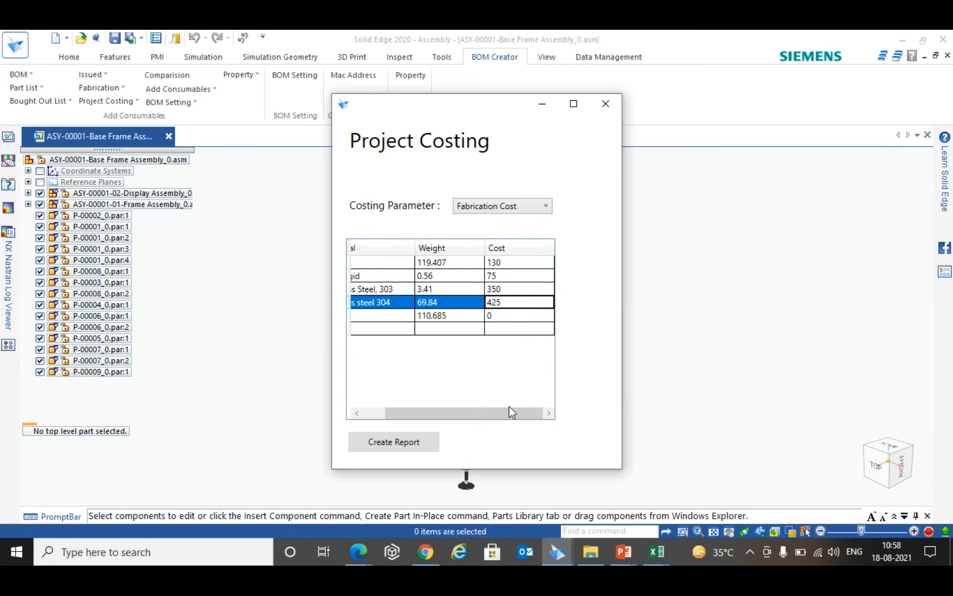
scroll(510, 409, left, 1)
double_click(538, 317)
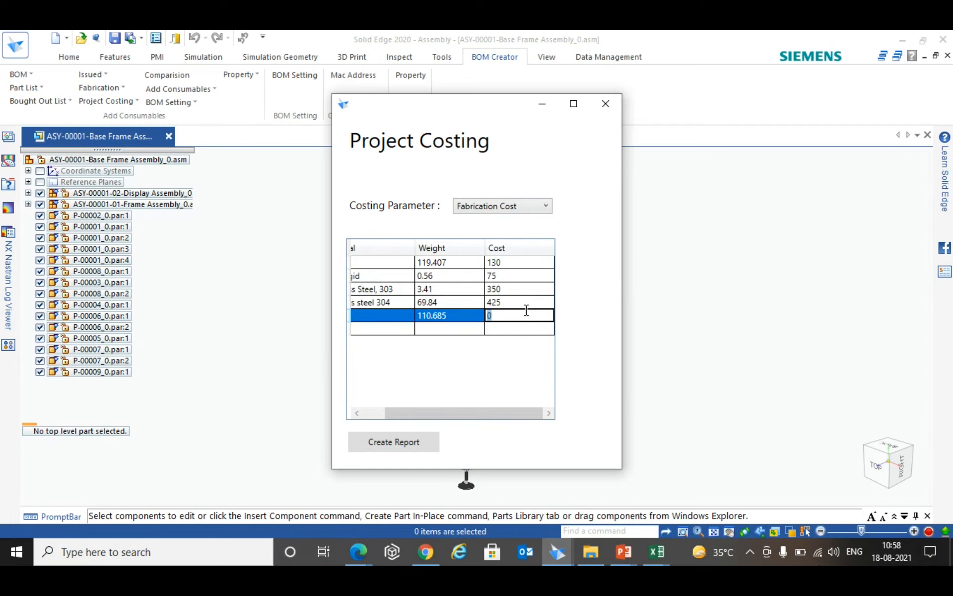
text(200)
drag(531, 414, 417, 425)
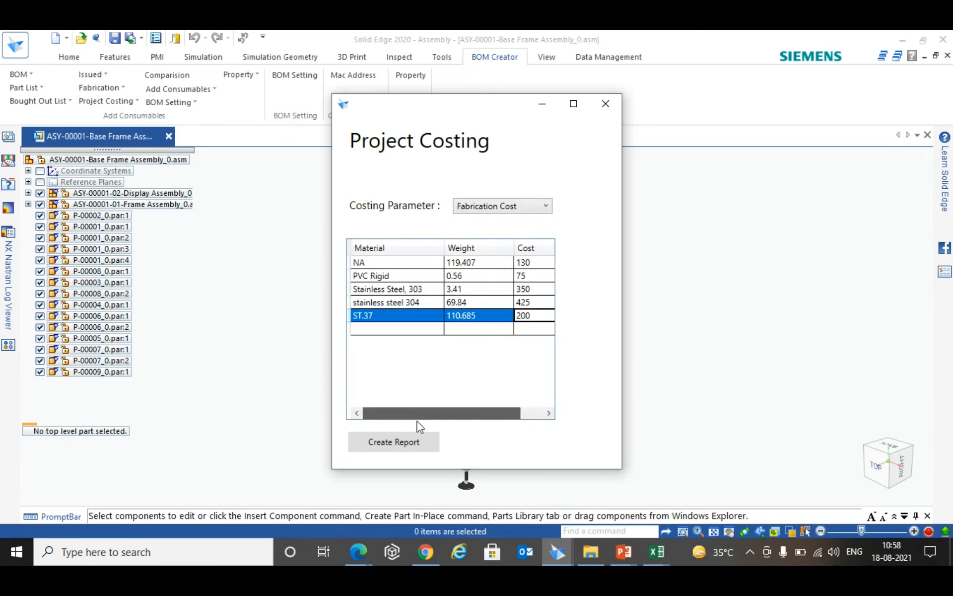
- Switch the costing parameter to Consumable Items and set the costs to 2500 for Paint and 500 for Grease
click(545, 205)
click(476, 236)
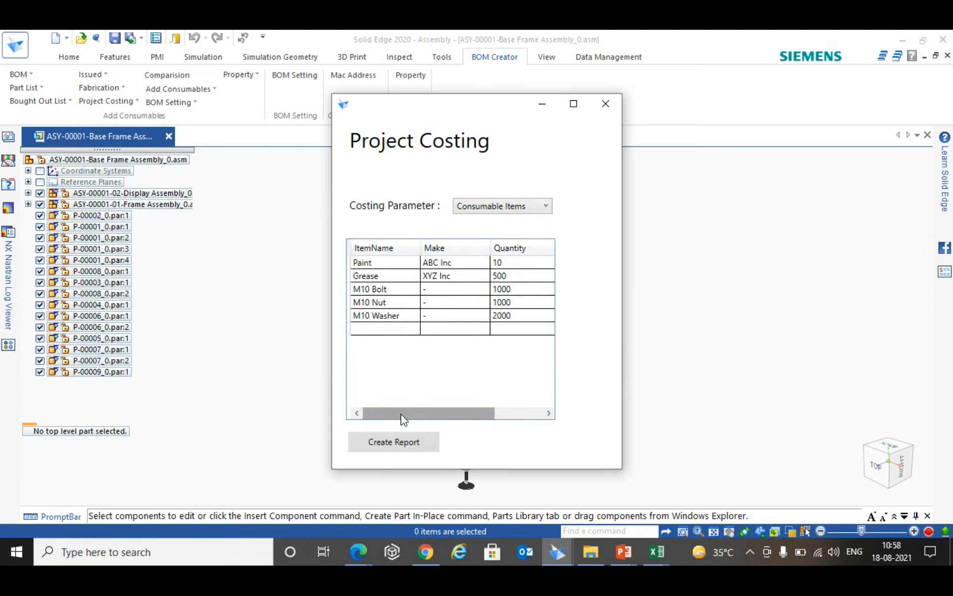
drag(403, 419, 509, 419)
click(499, 263)
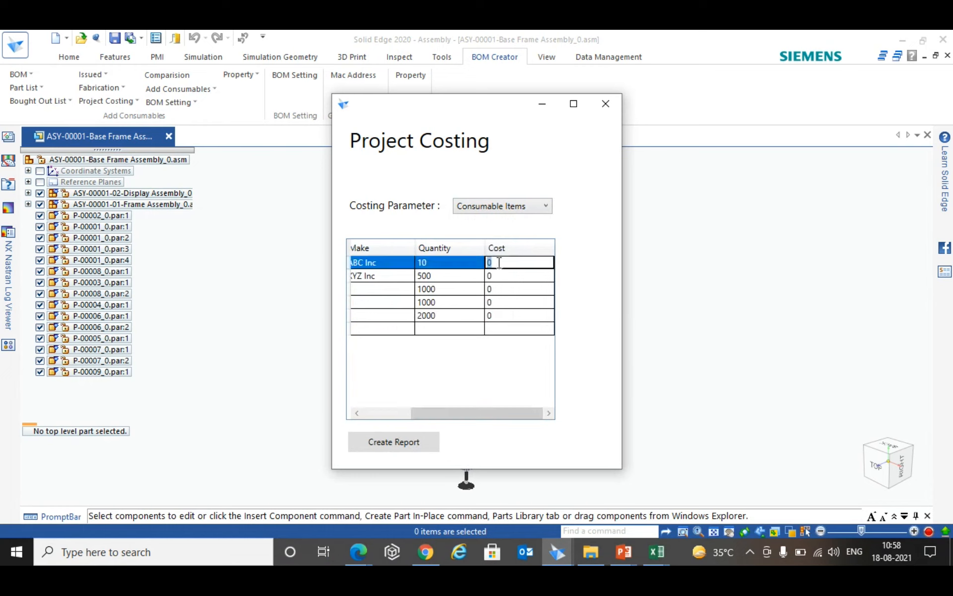
text(2500)
click(513, 276)
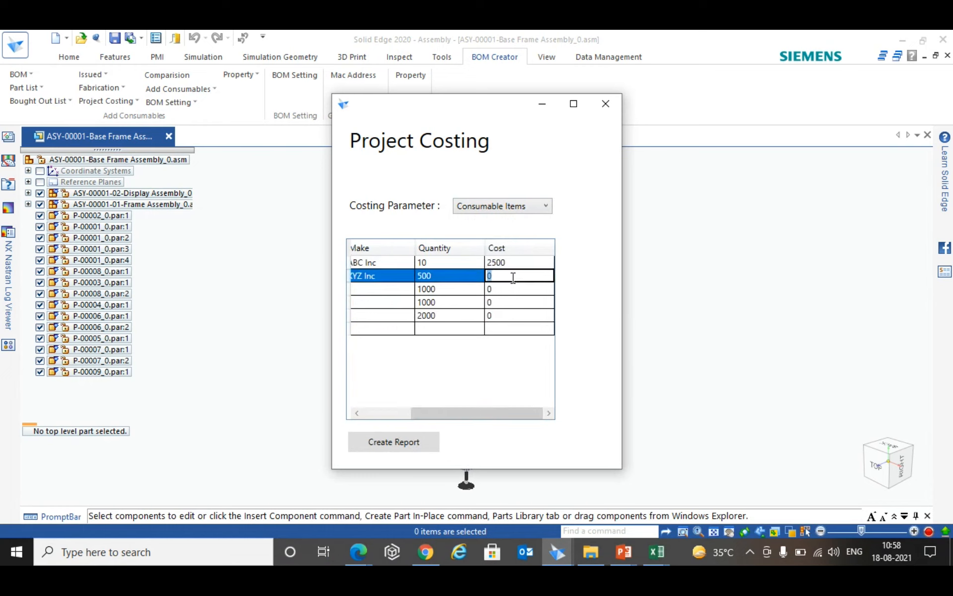
text(500)
mouse_move(505, 423)
mouse_down()
mouse_move(419, 419)
mouse_move(516, 420)
mouse_up()
- Set the consumable cost to 250 each for the M10 Bolt, M10 Nut and M10 Washer
click(514, 290)
text(250)
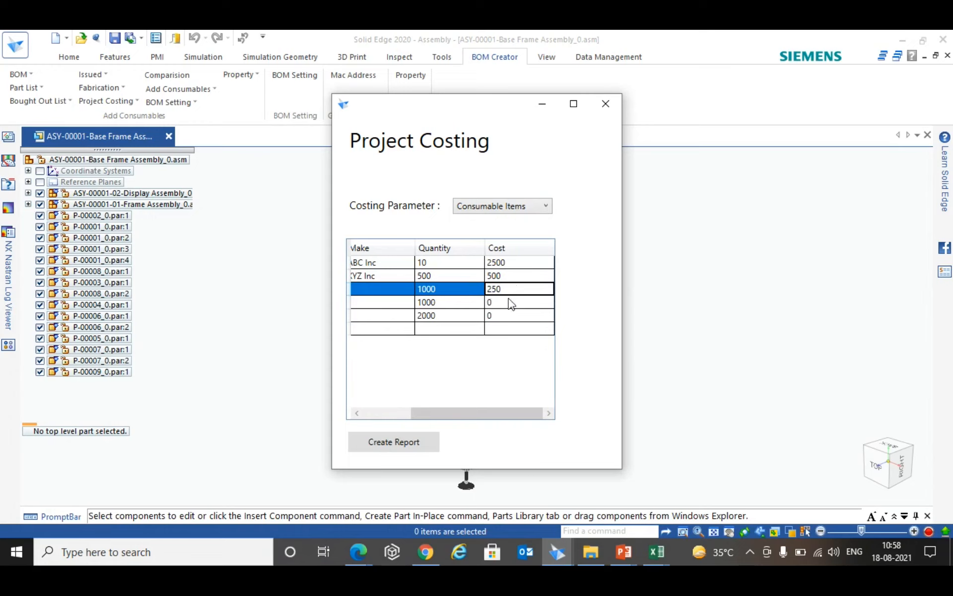
click(511, 303)
text(250)
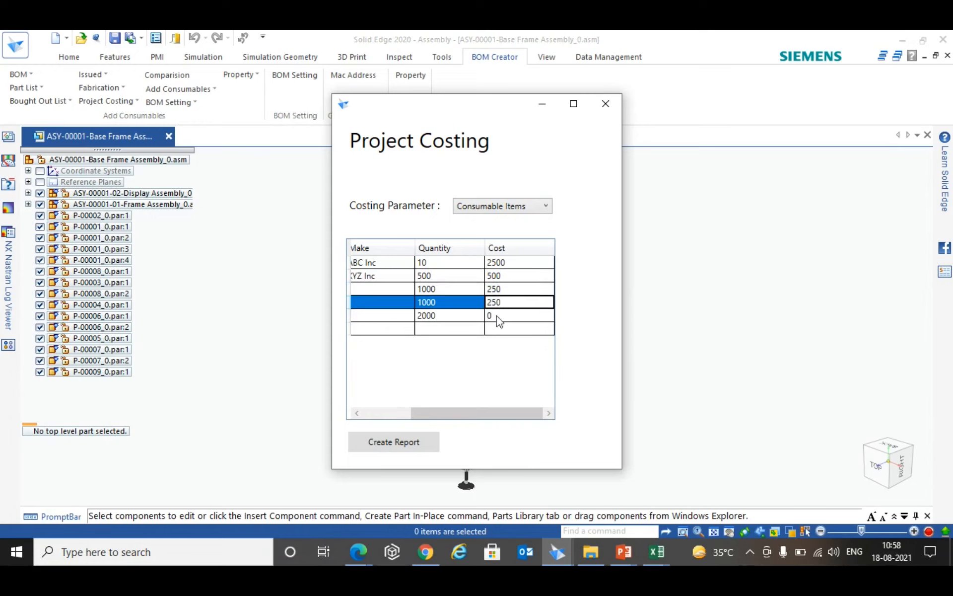
click(498, 317)
text(250)
drag(478, 407, 356, 407)
- Switch the costing parameter to Hardware & BoughtOut and set the Handle's cost to 300
click(539, 208)
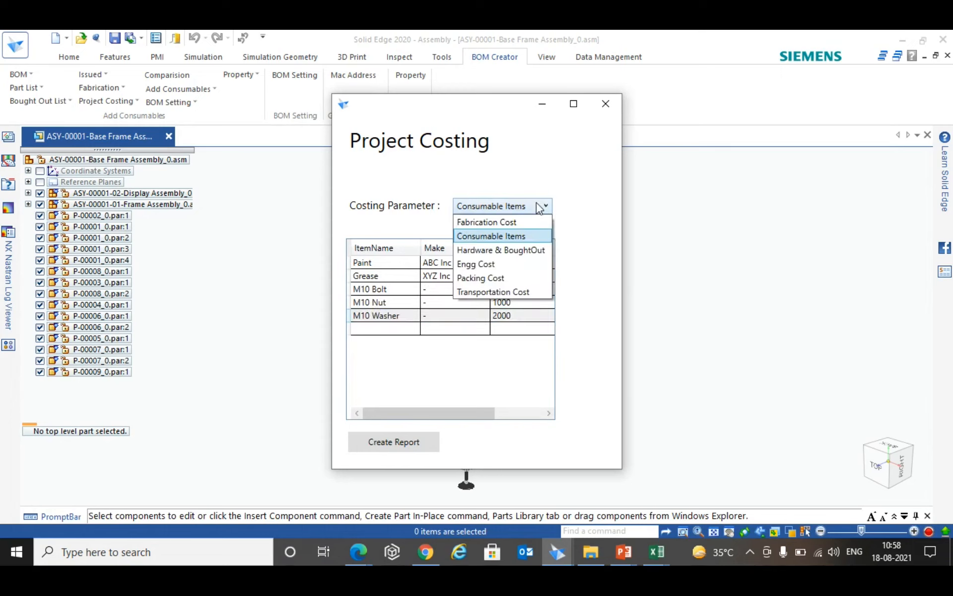
click(511, 249)
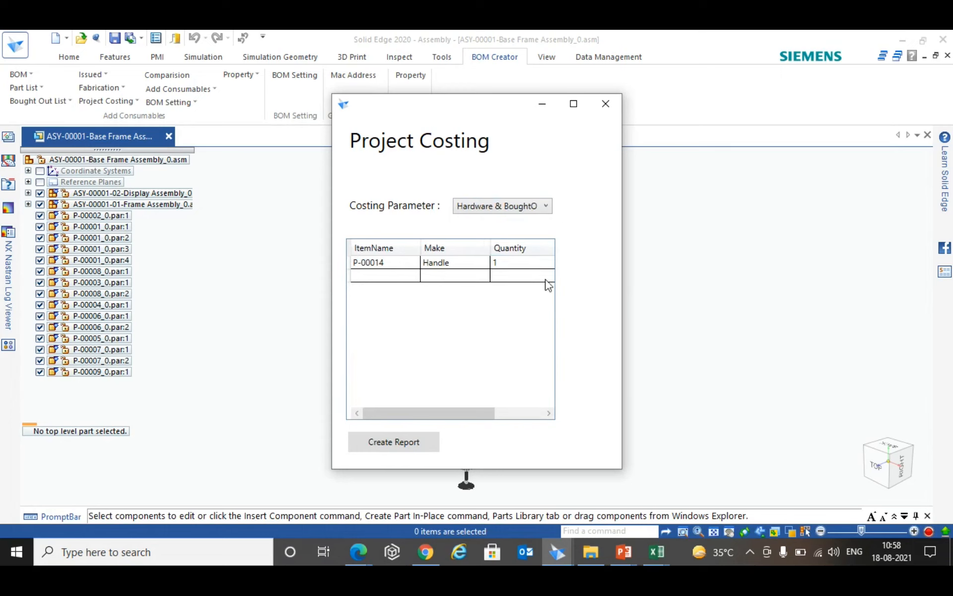
drag(447, 413, 497, 414)
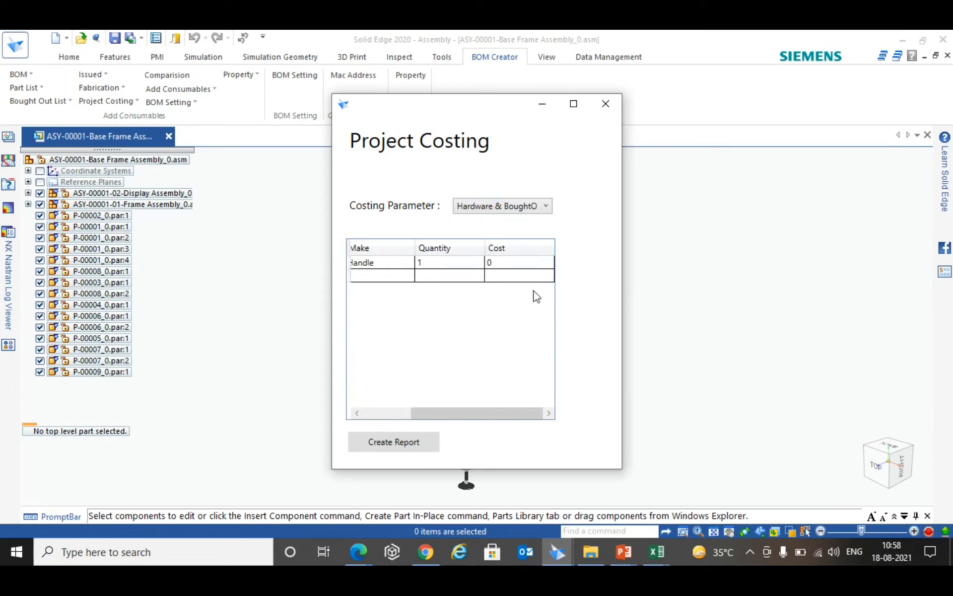
click(519, 263)
text(300)
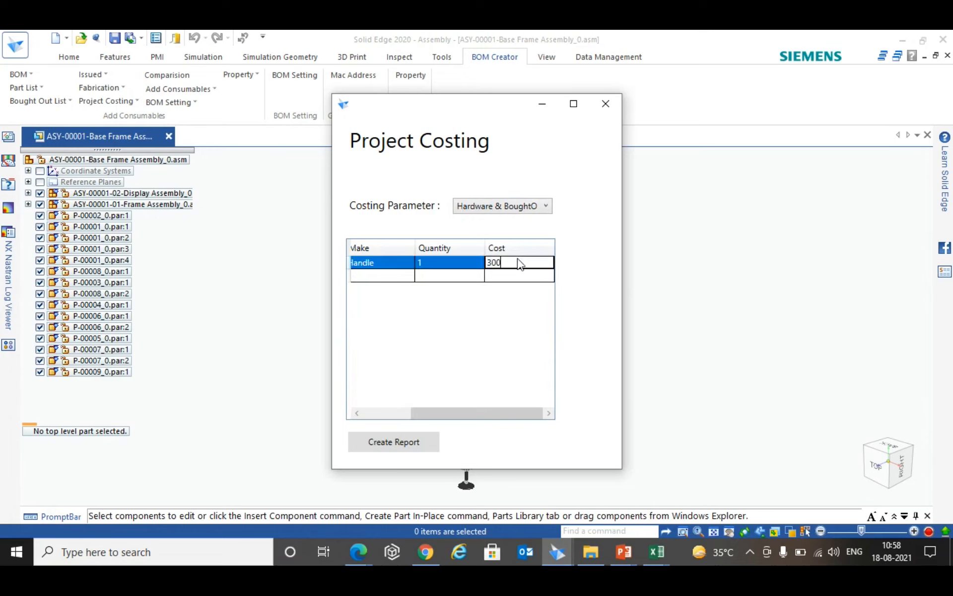
- Switch the costing parameter to Engg Cost and add a Design Engineering entry with 150 engineering hours and cost 250
click(547, 207)
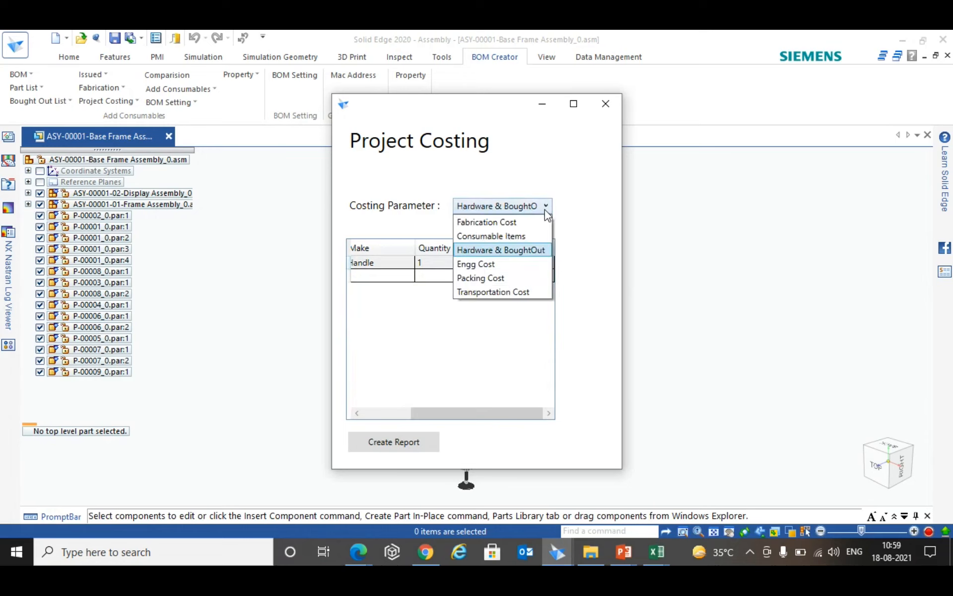
click(490, 264)
drag(451, 415, 445, 415)
click(379, 262)
text(Design Engineering)
key(Tab)
text(150)
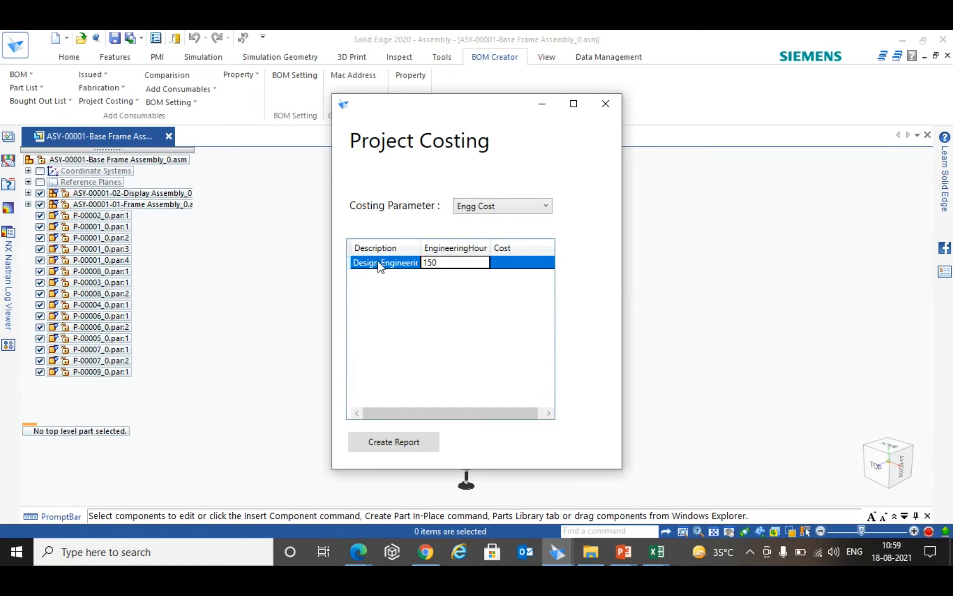
key(Tab)
text(250)
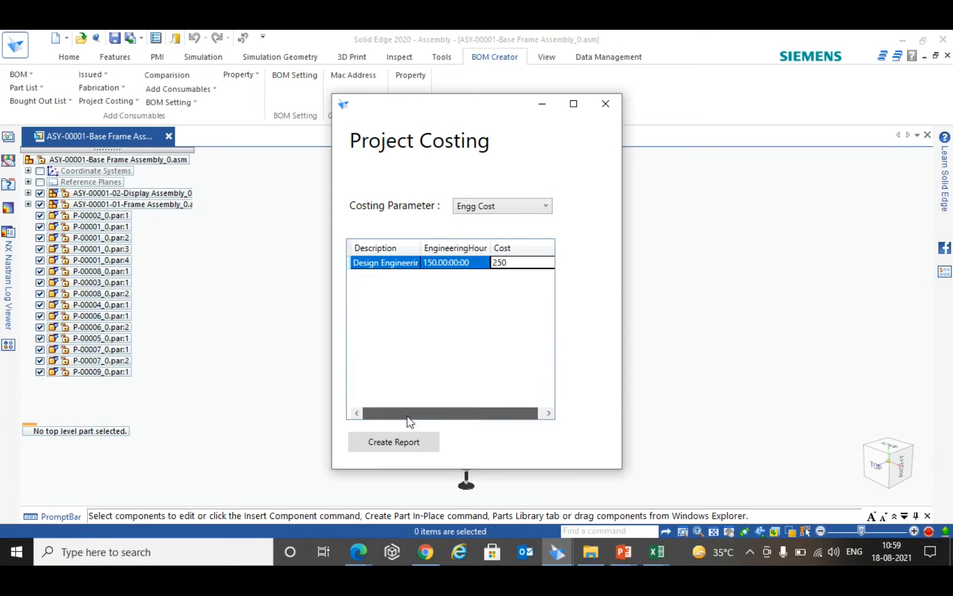
key(Return)
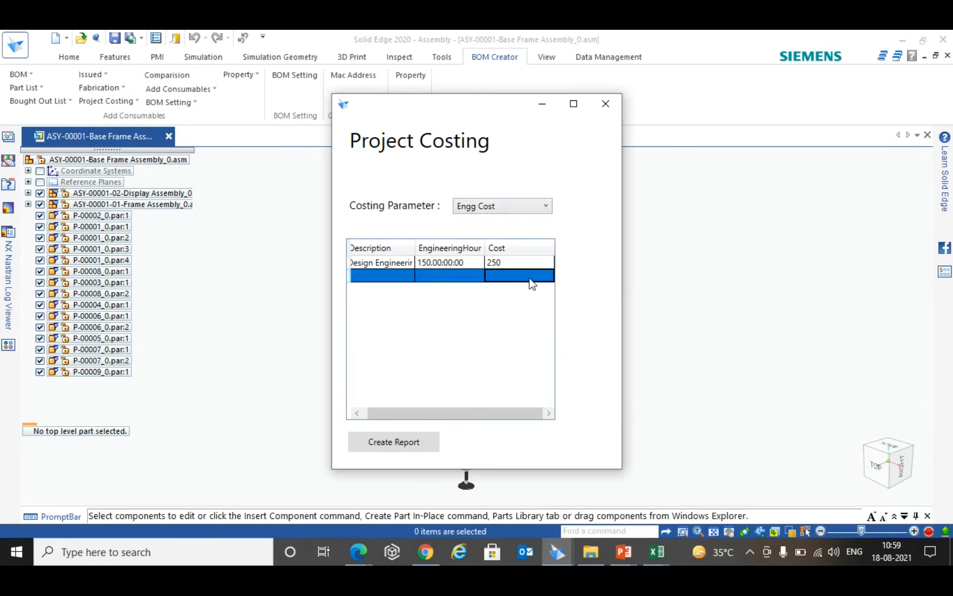
- Add a Structural Calculation entry to the engineering costs with 25 engineering hours and cost 500
click(383, 276)
text(S)
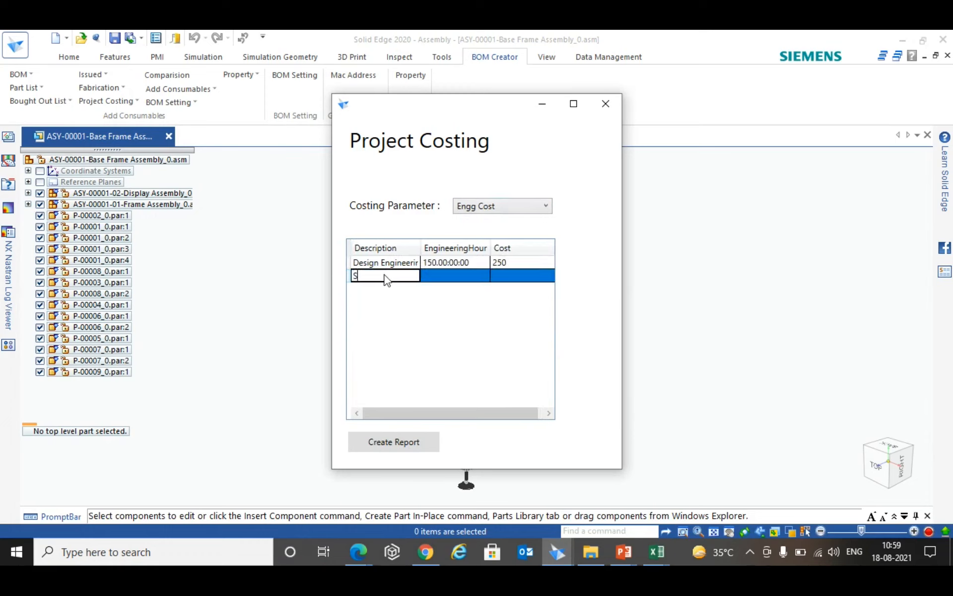
text(tructural Calculation)
key(Tab)
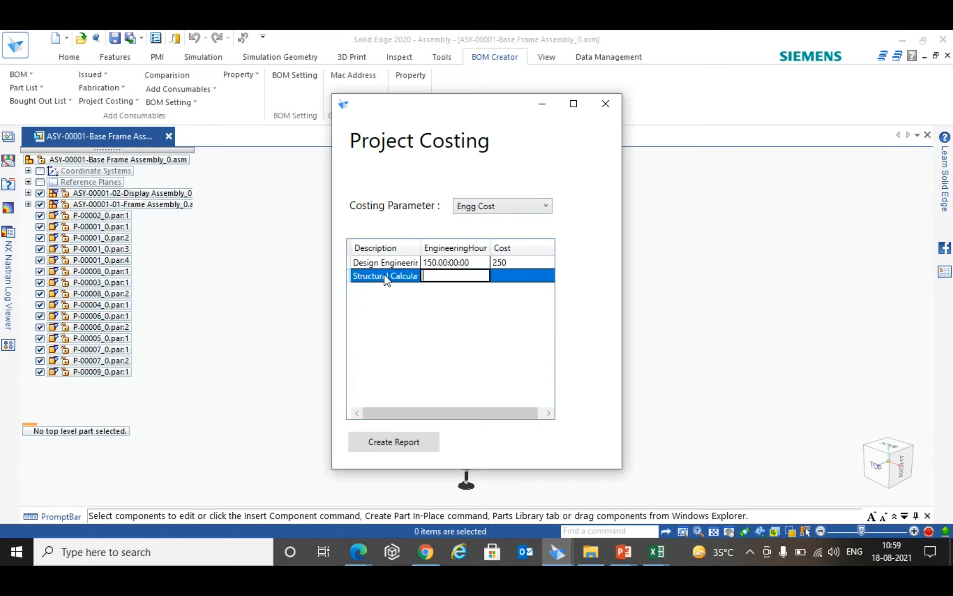
text(25)
key(Tab)
text(500)
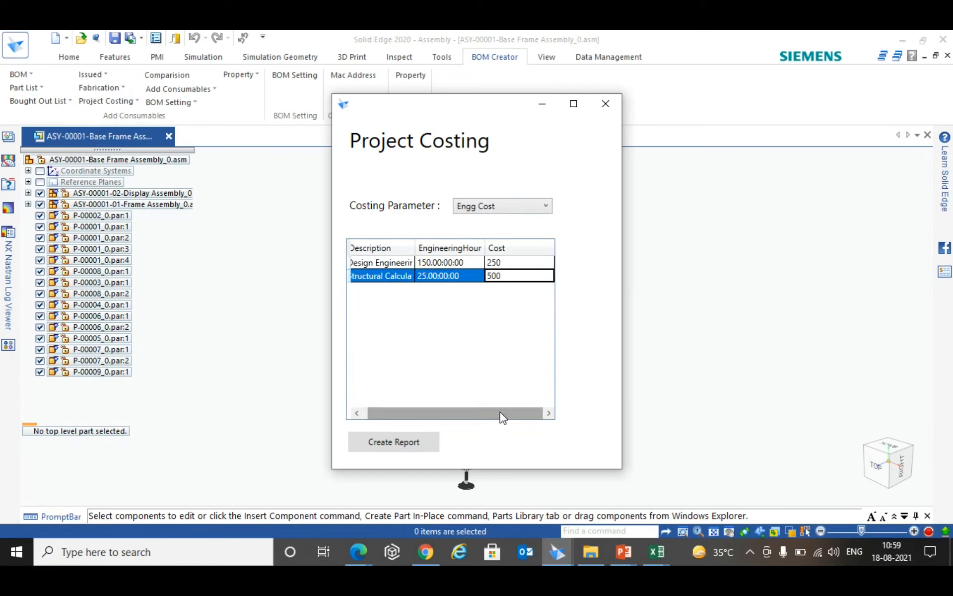
drag(499, 413, 494, 413)
- Switch the costing parameter to Packing Cost and start a Road Worthy packing entry with length 50
click(549, 209)
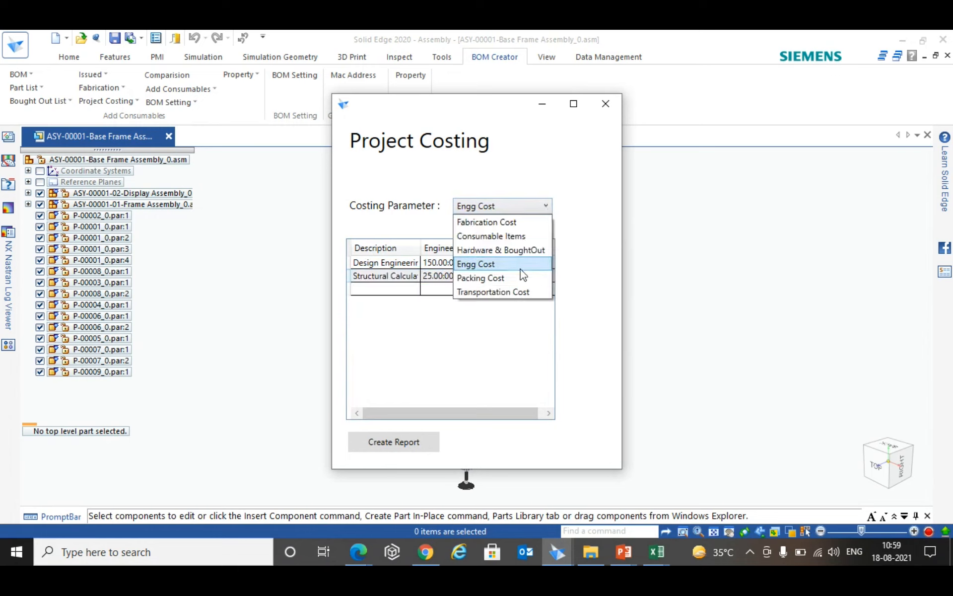
click(511, 279)
click(397, 261)
text(Road Worthy)
key(Tab)
text(50)
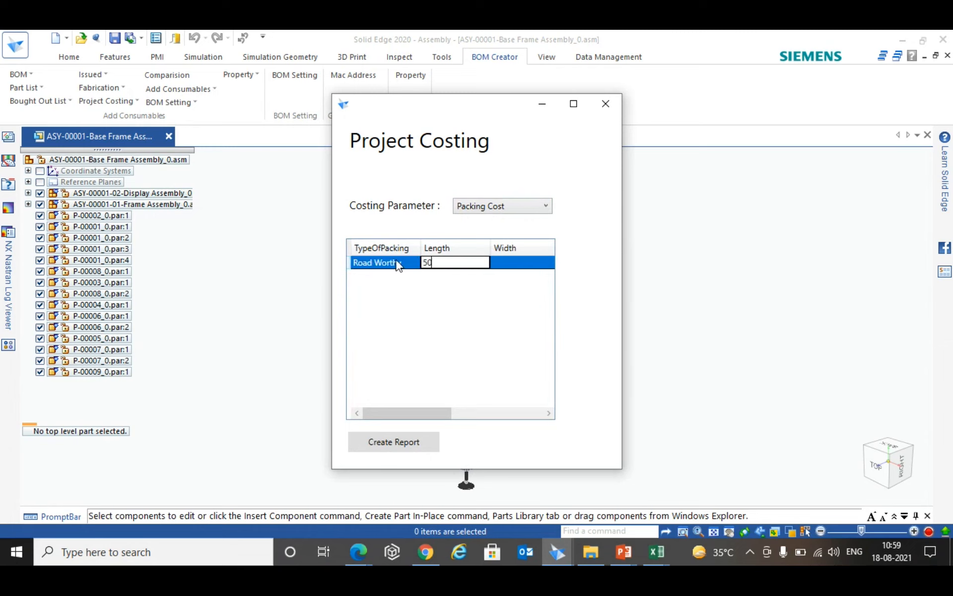
- Complete the Road Worthy packing entry with width 50, height 50, 2 boxes and cost 30
key(Tab)
text(50)
key(Tab)
text(50)
key(Tab)
text(2)
key(Tab)
text(30)
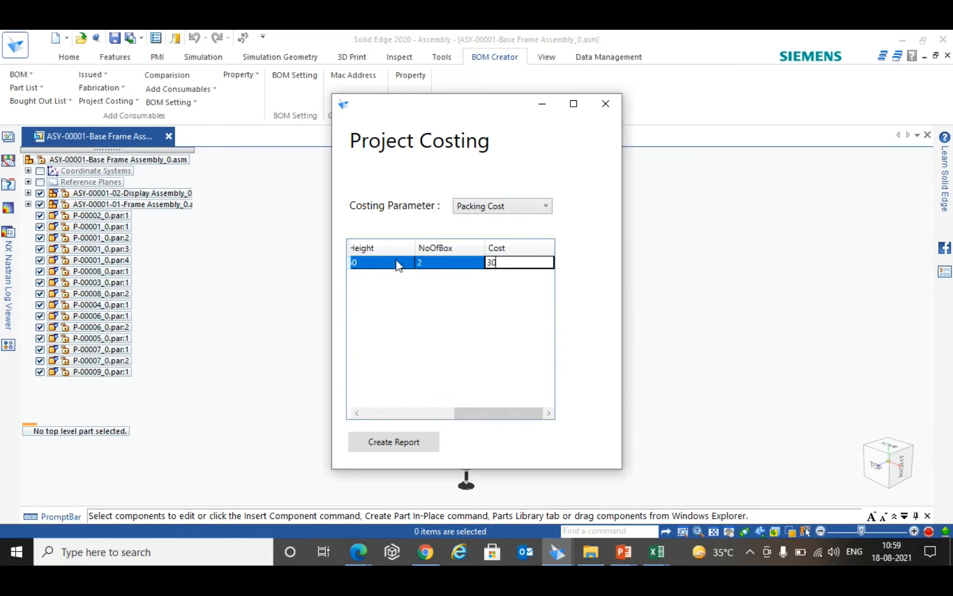
drag(530, 422, 424, 425)
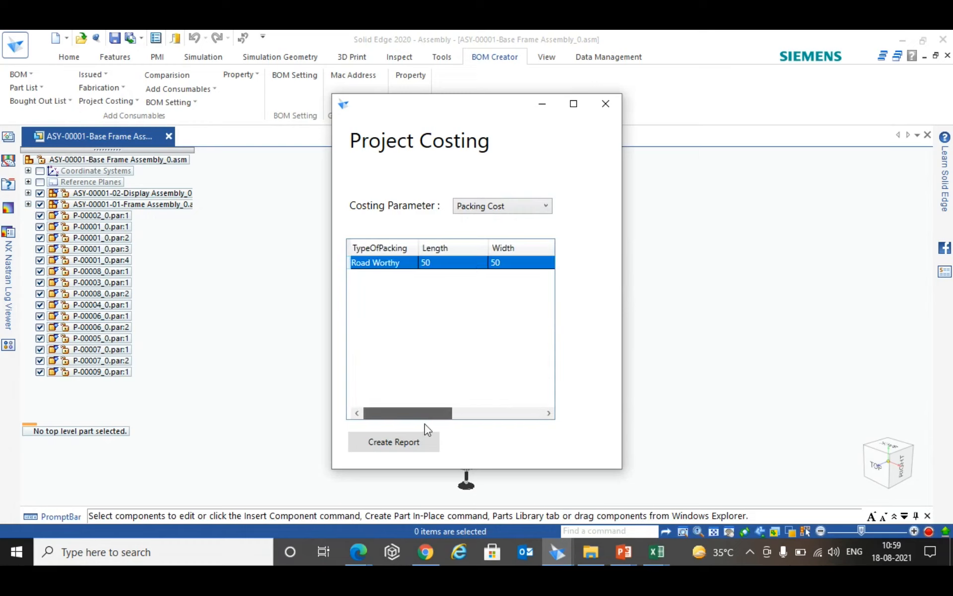
- Switch the costing parameter to Transportation Cost and add a 32" Truck entry with 1 vehicle and cost 80000
click(537, 211)
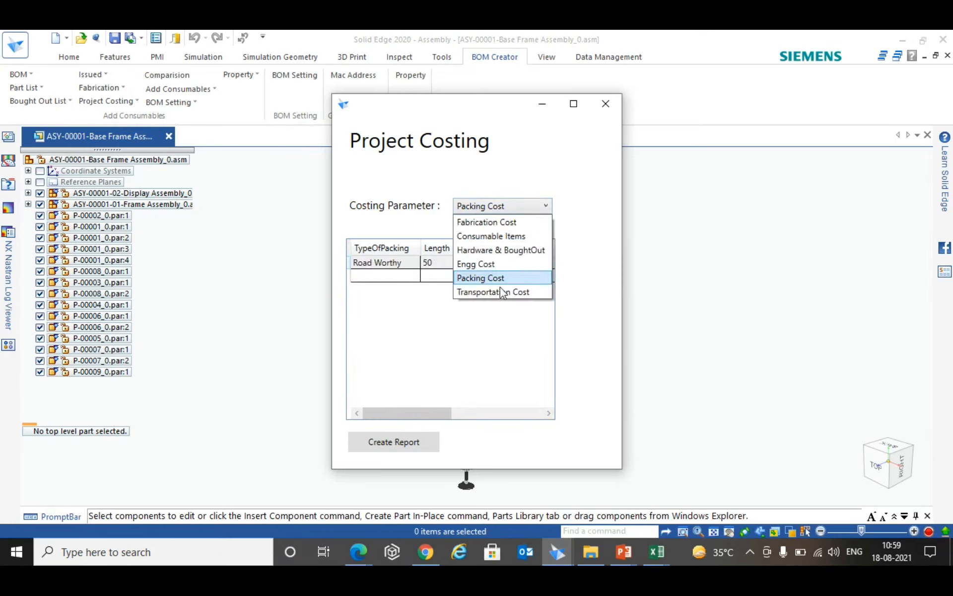
click(491, 291)
click(392, 262)
text(32" Tre)
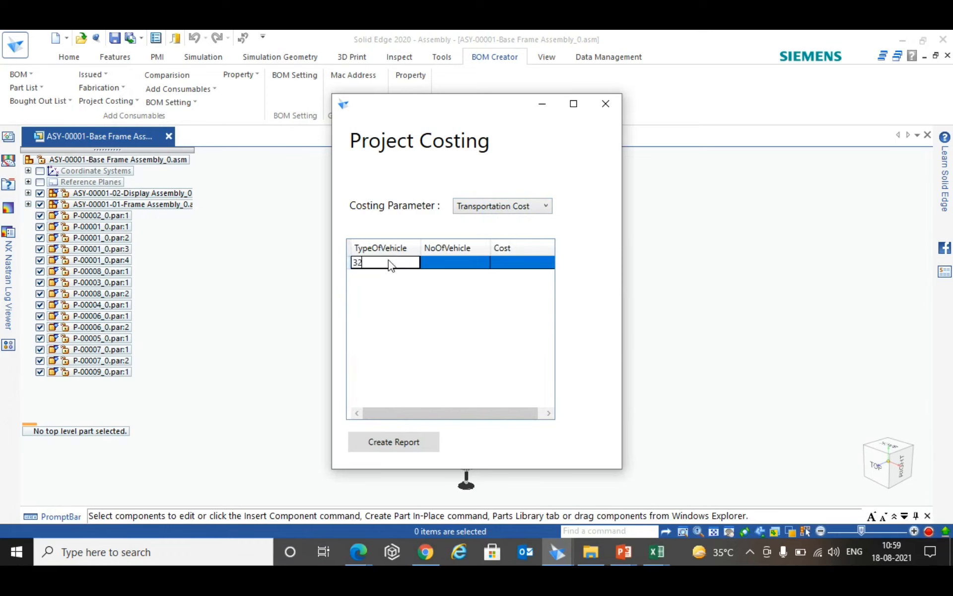
key(BackSpace)
text(uck)
key(Tab)
text(1)
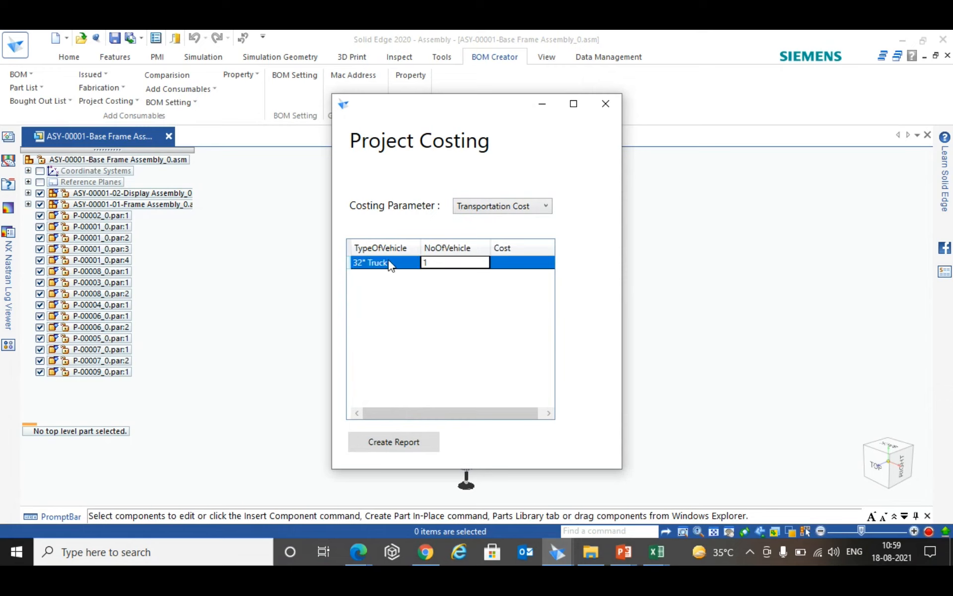
key(Tab)
text(8)
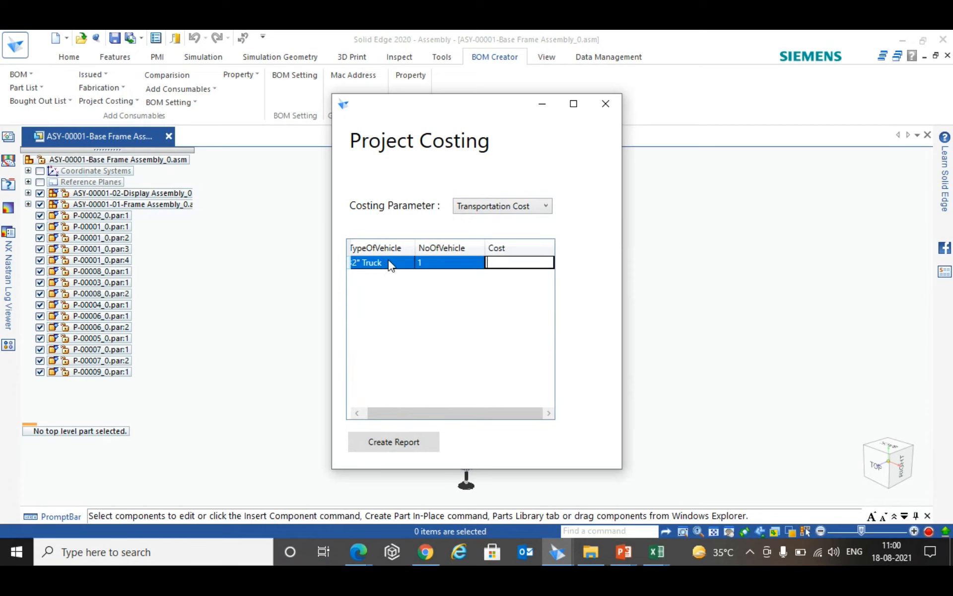
text(0000)
- Create the project costing report and bring the Project Costing window back into view
click(427, 442)
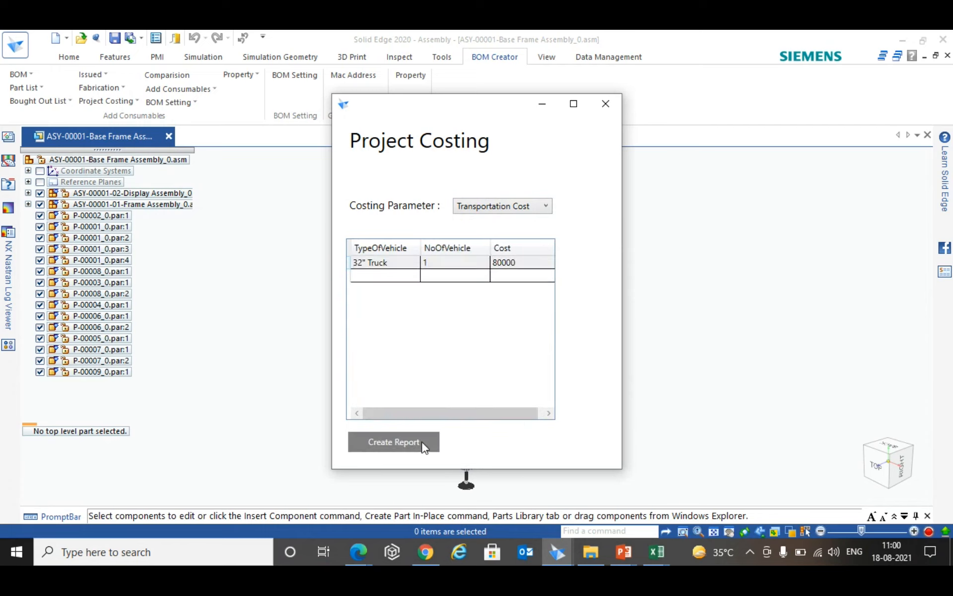
click(558, 552)
click(648, 473)
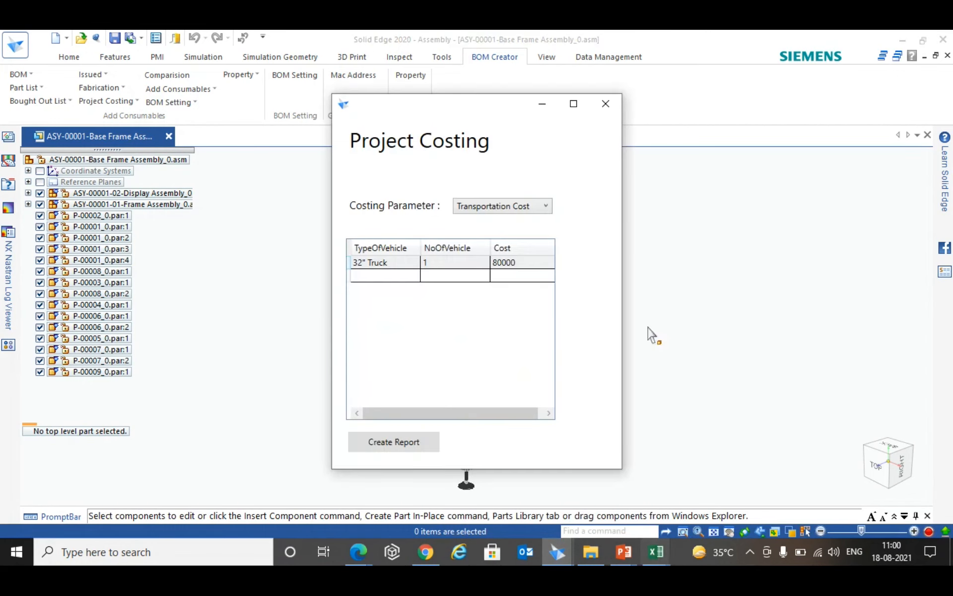
- Switch to the Project Costing workbook in Excel and examine the total material cost of each material
mouse_move(663, 562)
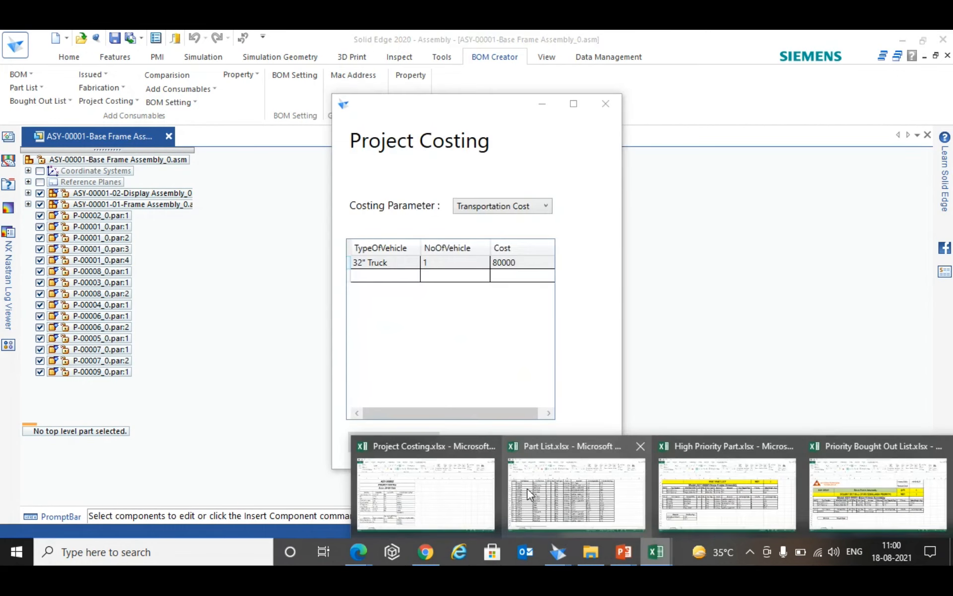
click(479, 502)
click(471, 313)
scroll(288, 241, down, 1)
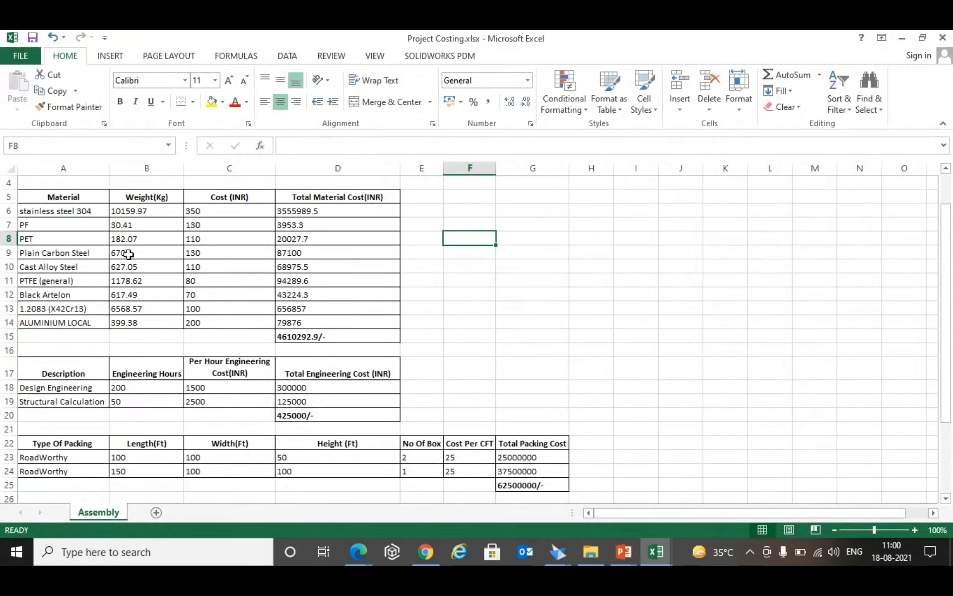
drag(316, 208, 343, 336)
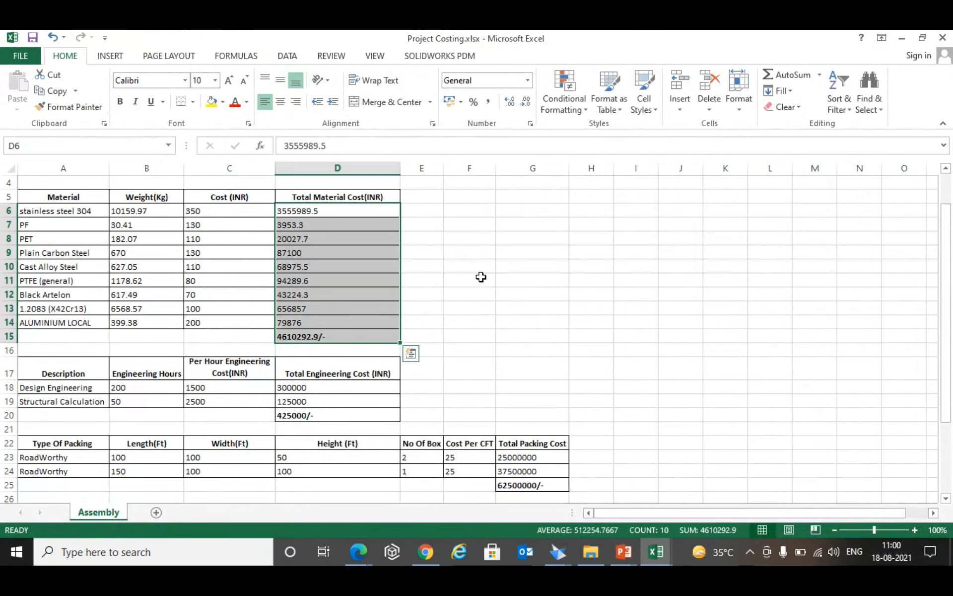
- Examine the engineering, packing and transportation cost totals and the total project cost in the costing report
scroll(480, 274, down, 1)
drag(333, 344, 330, 373)
scroll(551, 318, down, 1)
scroll(551, 319, down, 2)
drag(532, 333, 546, 361)
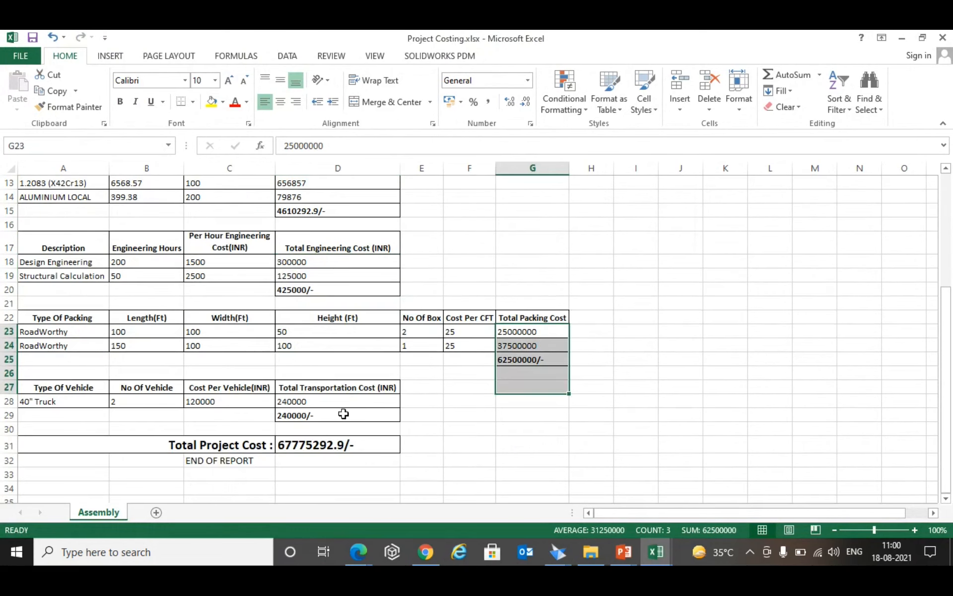
drag(338, 398, 337, 409)
click(327, 442)
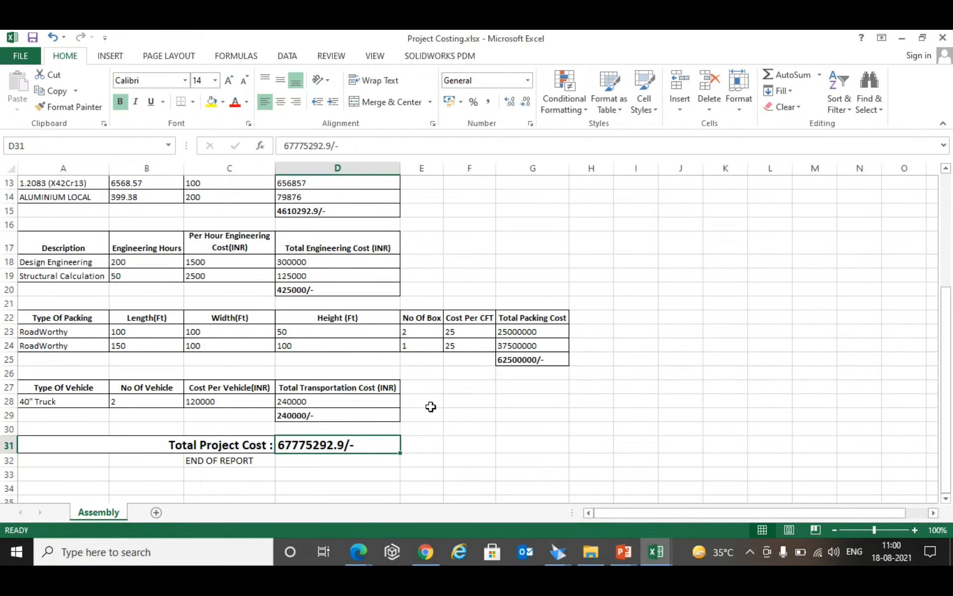
scroll(430, 407, up, 4)
scroll(432, 403, down, 4)
scroll(436, 398, up, 3)
scroll(436, 396, up, 1)
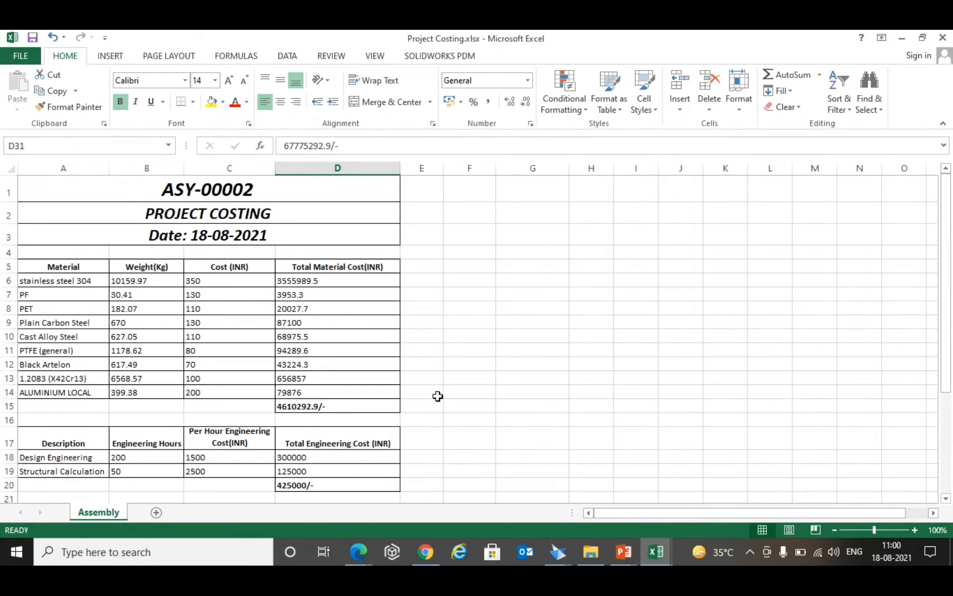
scroll(437, 396, down, 2)
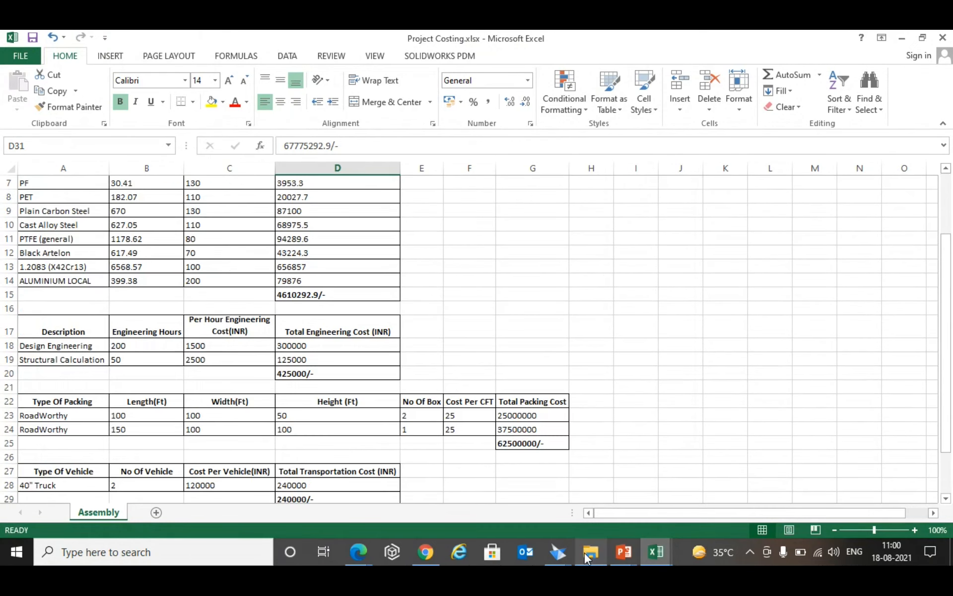
- Switch back to Solid Edge and close the Project Costing window
click(566, 553)
click(644, 477)
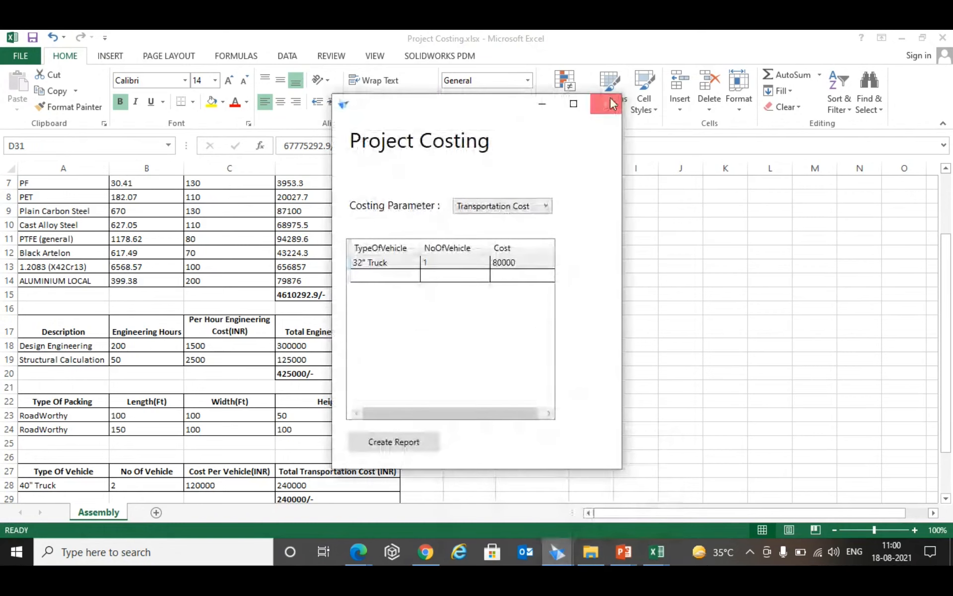
click(611, 100)
click(559, 553)
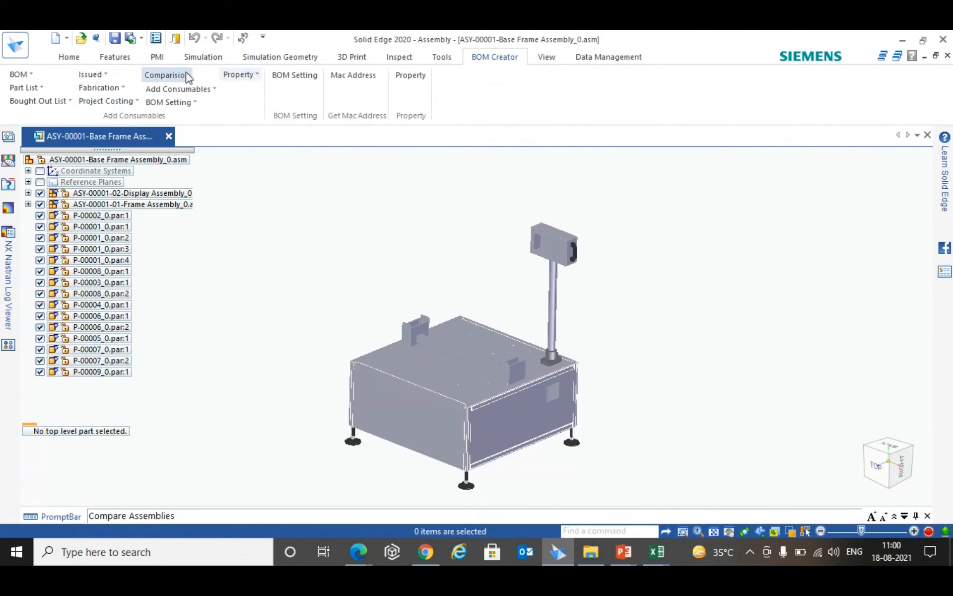
- Open the machine comparison tool and start browsing the New Volume (D:) drive for the Assembly-1 file
click(167, 75)
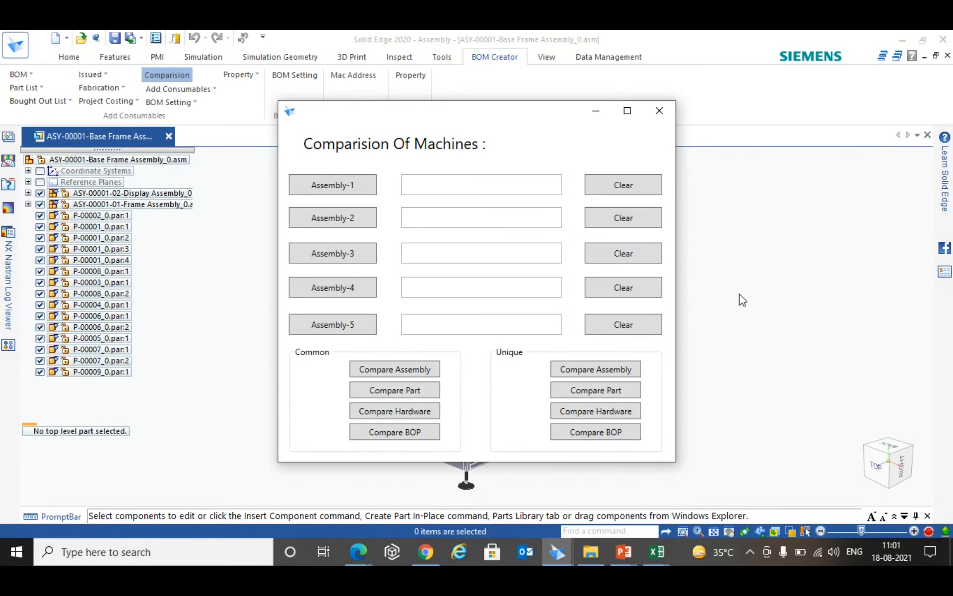
click(359, 197)
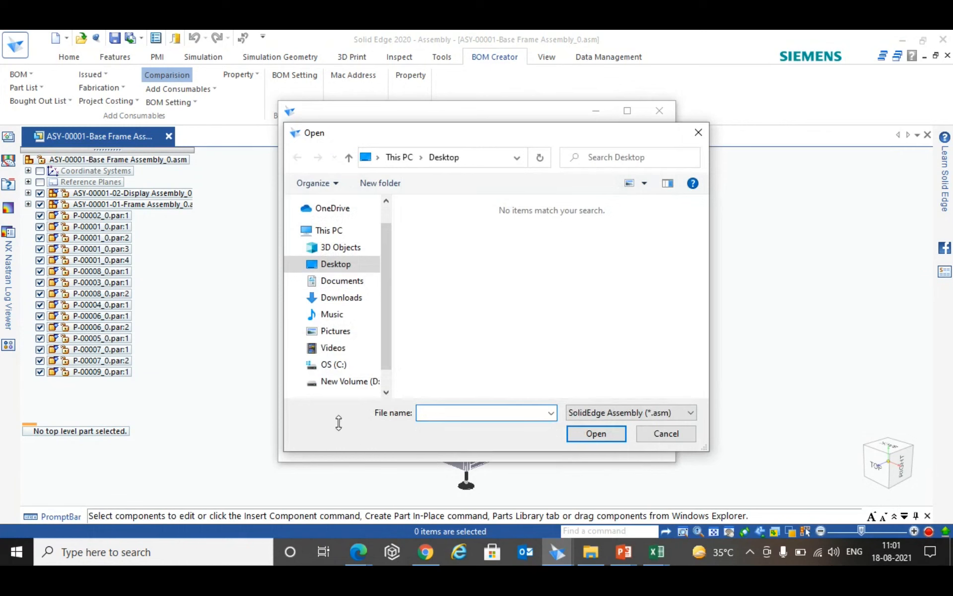
click(338, 382)
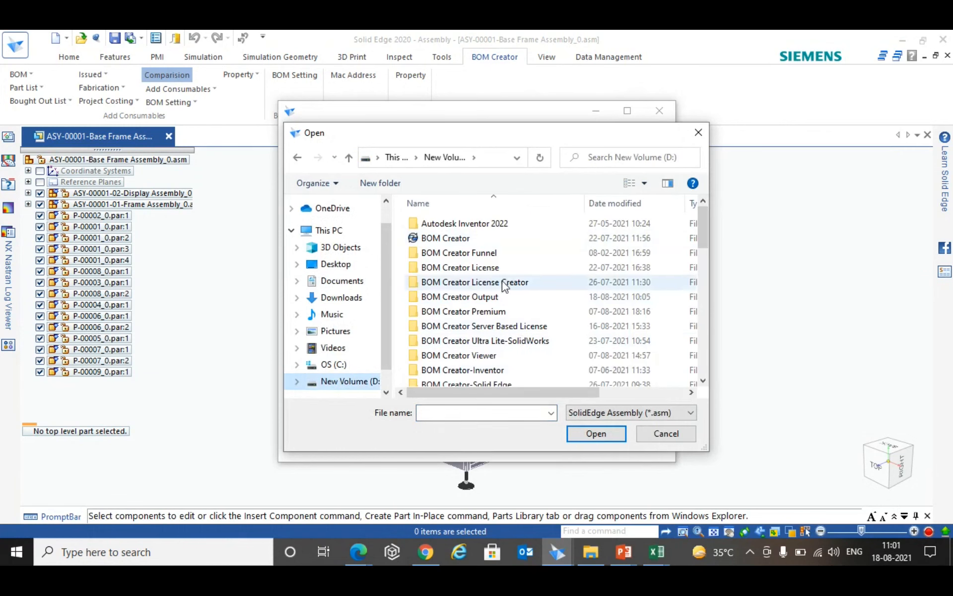
scroll(522, 327, down, 2)
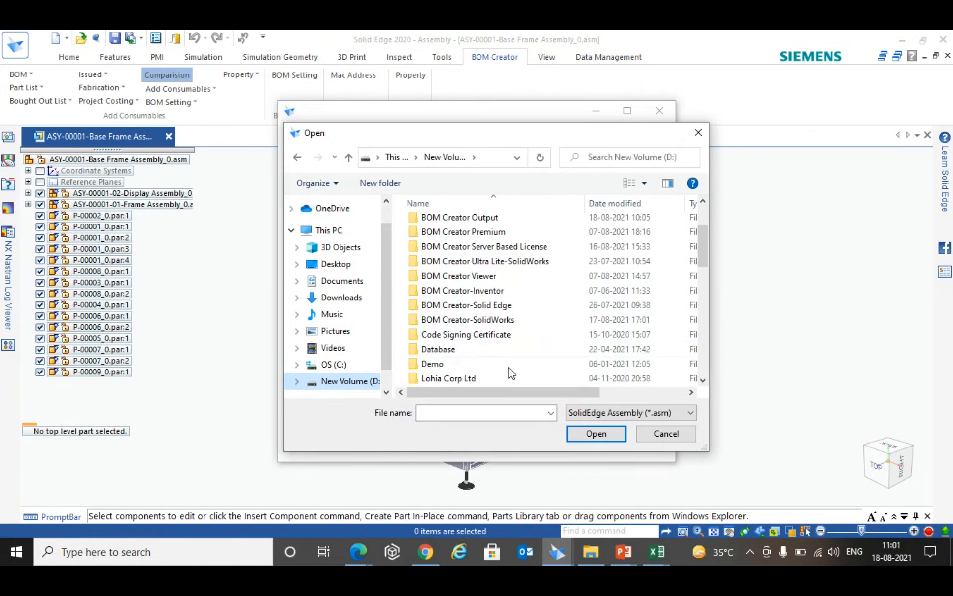
double_click(497, 320)
double_click(502, 225)
click(628, 414)
click(628, 413)
click(400, 158)
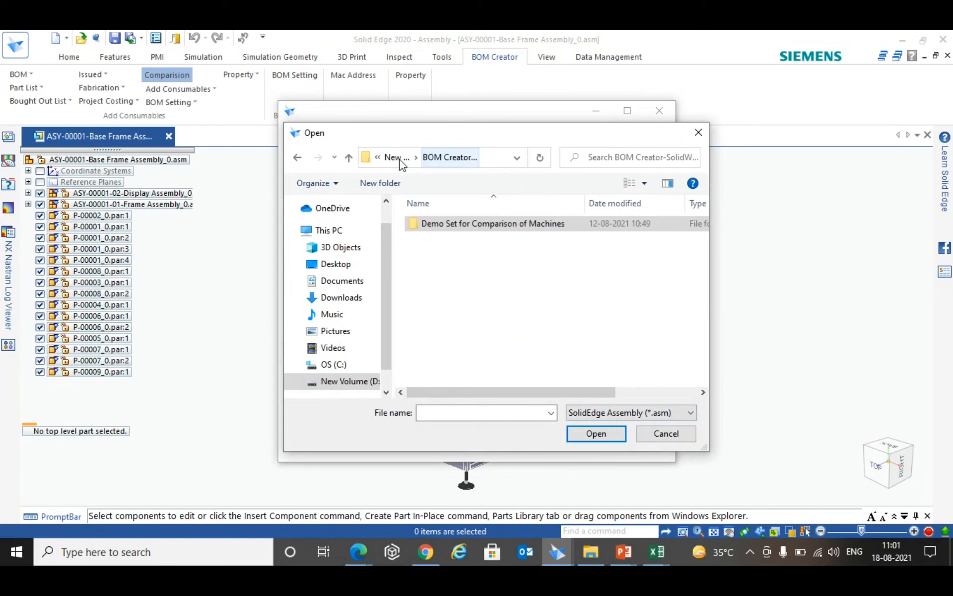
click(394, 158)
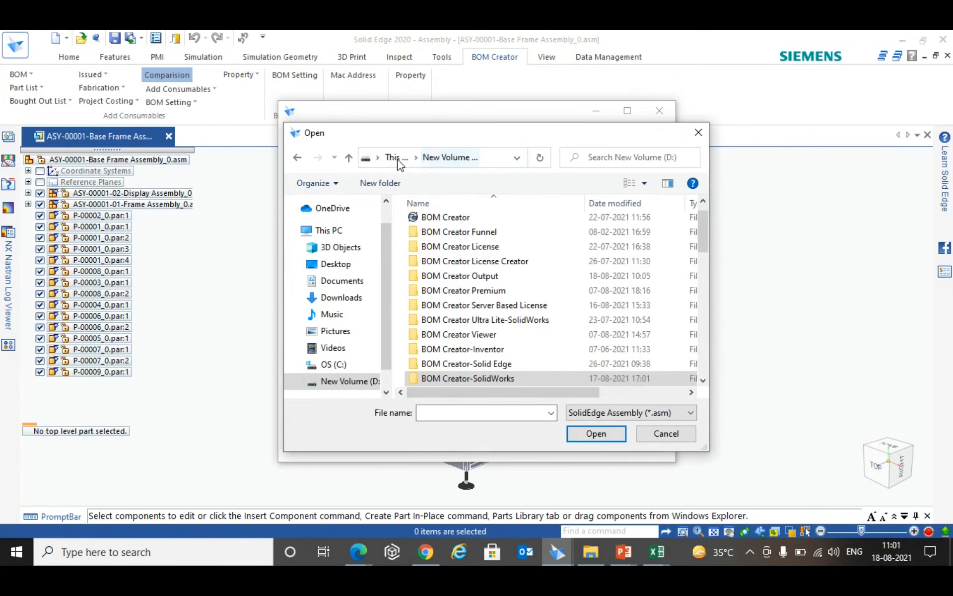
- Load Conveyor Assembly-1.asm as Assembly-1 from Demo Set for Comparison of Machines in the BOM Creator-Solid Edge folder
double_click(521, 363)
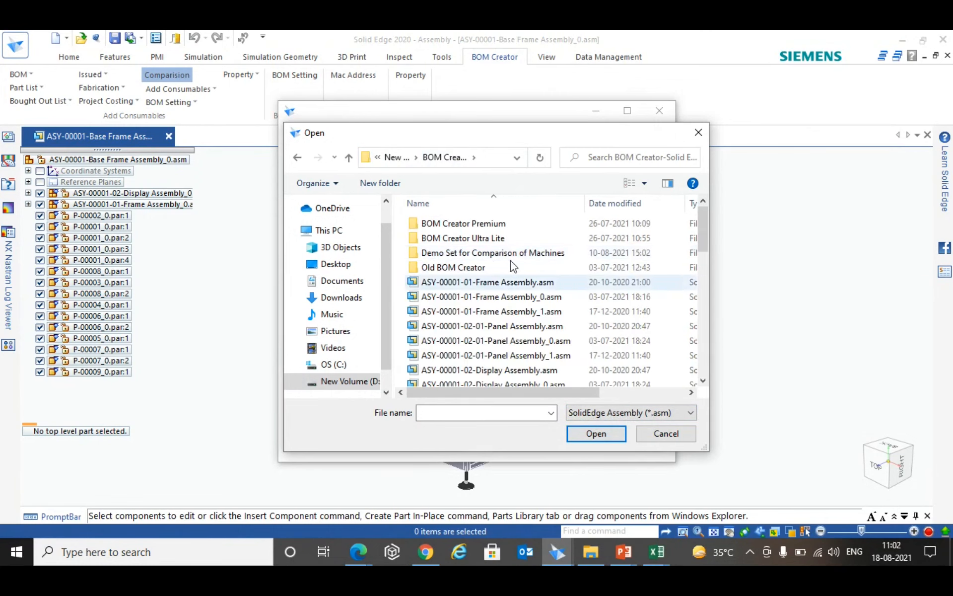
double_click(502, 253)
click(469, 312)
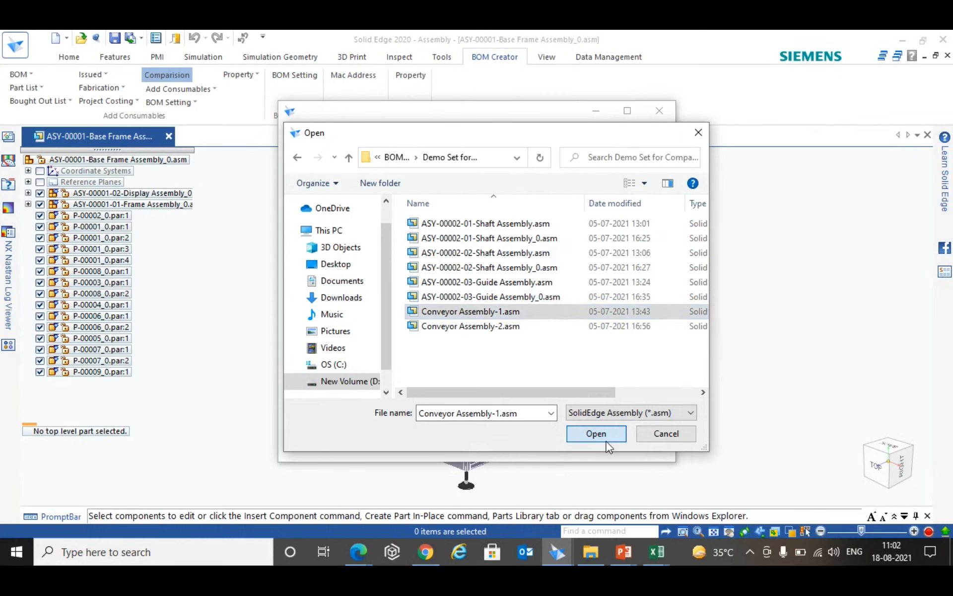
click(604, 439)
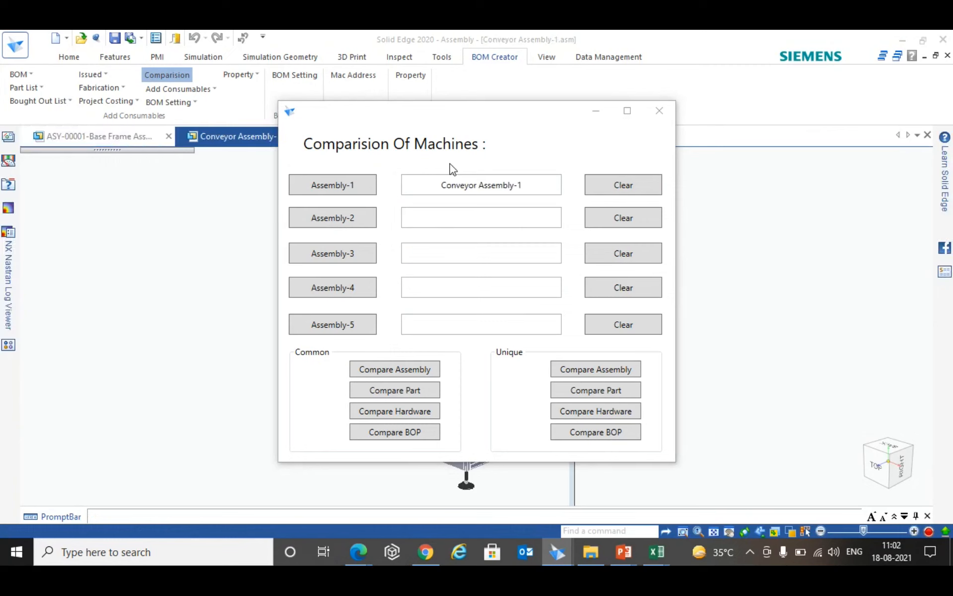
- Load Conveyor Assembly-2.asm as Assembly-2 for the machine comparison
click(361, 226)
click(484, 326)
click(610, 443)
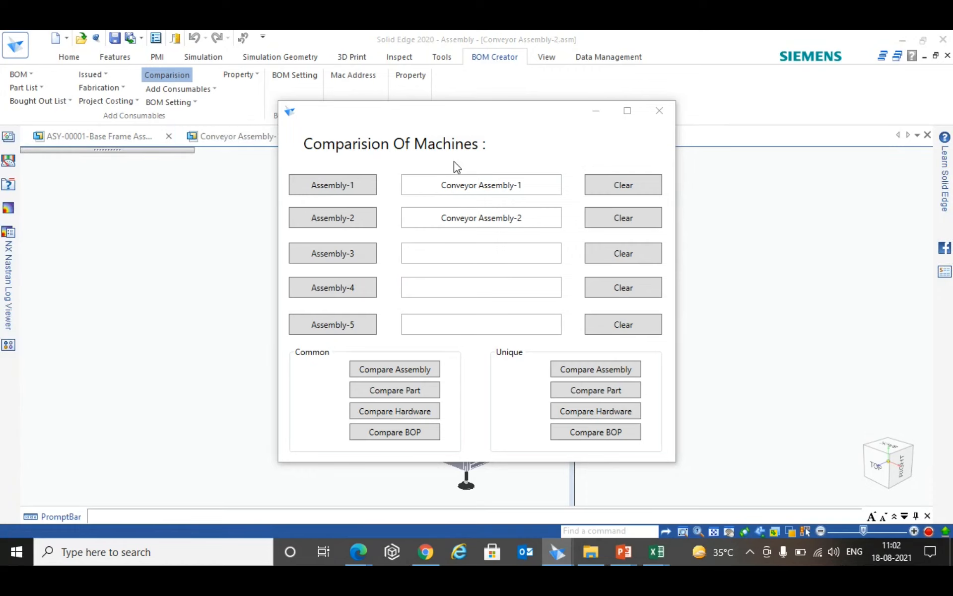
- Review the common parts, common hardware and common BOP comparisons of the two conveyor assemblies
click(406, 391)
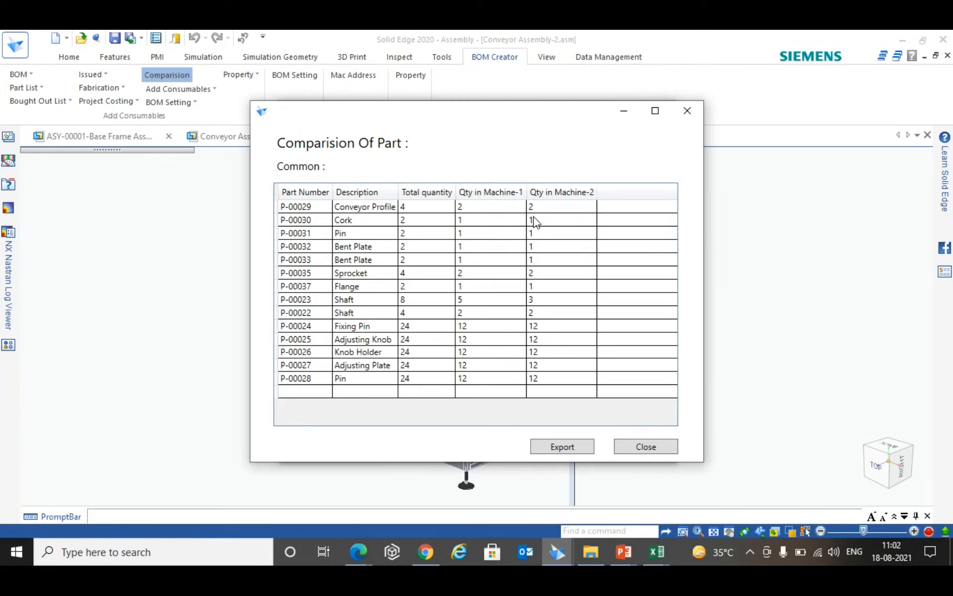
click(648, 444)
click(406, 410)
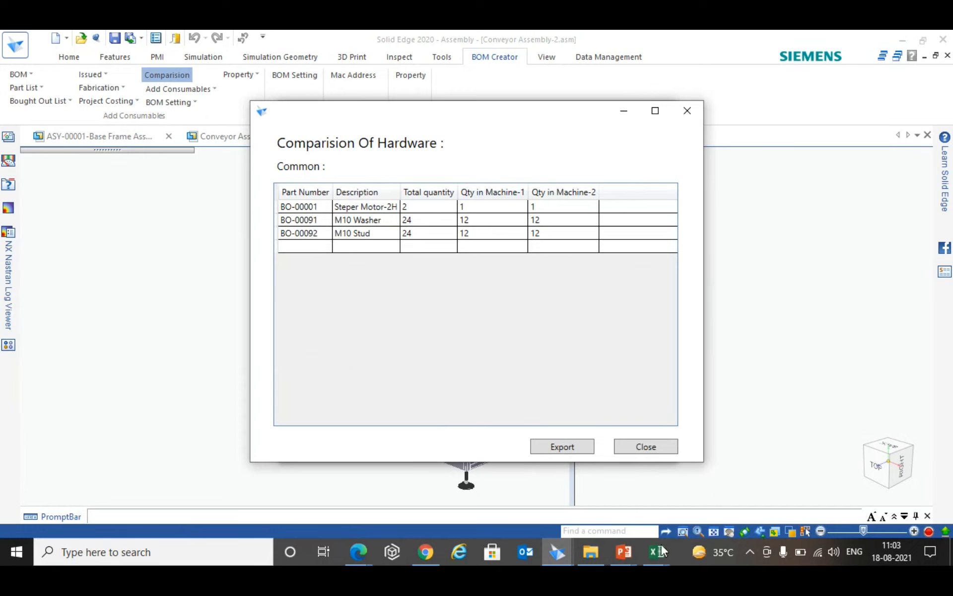
click(660, 449)
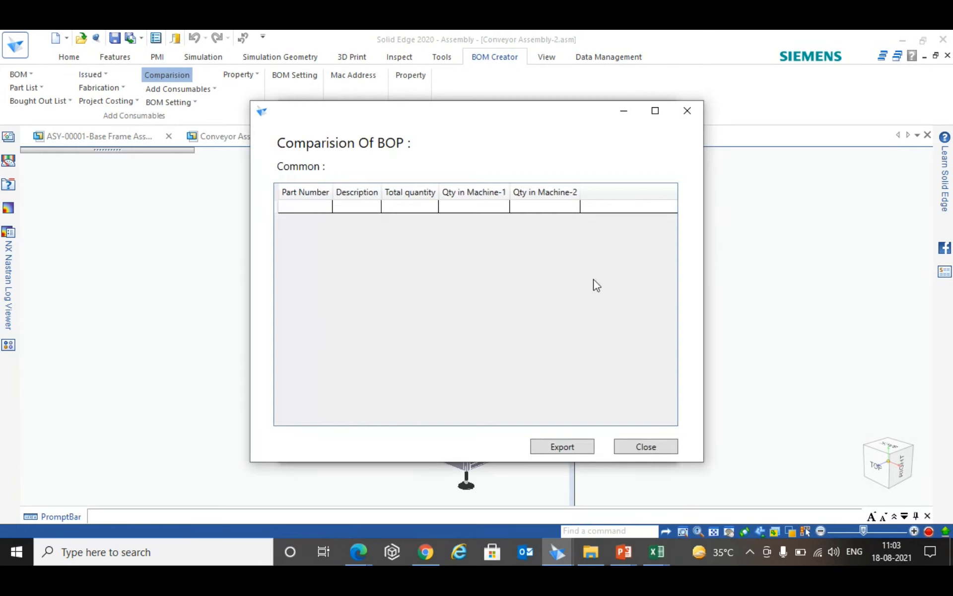
click(654, 448)
- Review the unique parts and unique hardware comparisons of the two conveyor assemblies
click(594, 390)
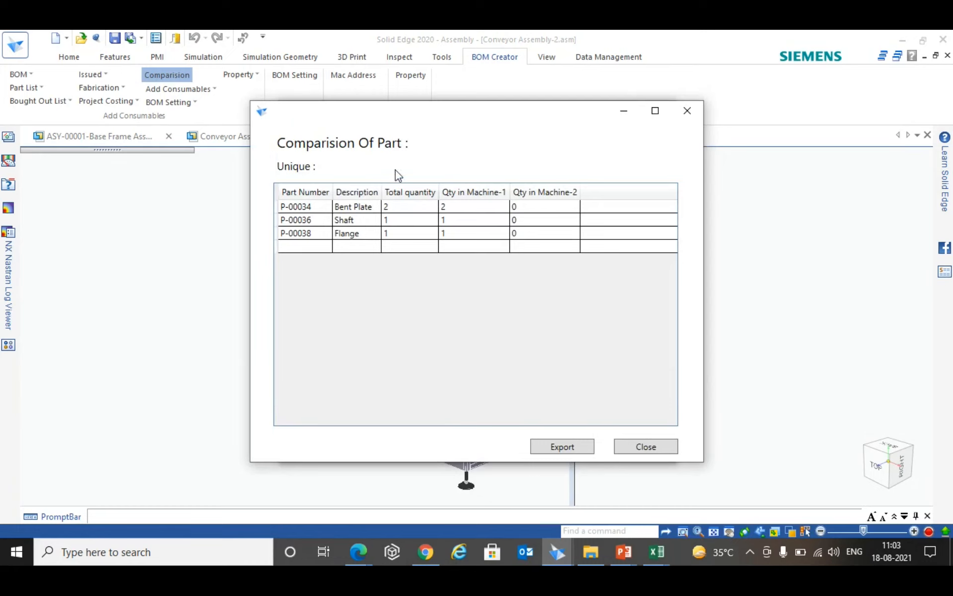
click(657, 445)
click(613, 416)
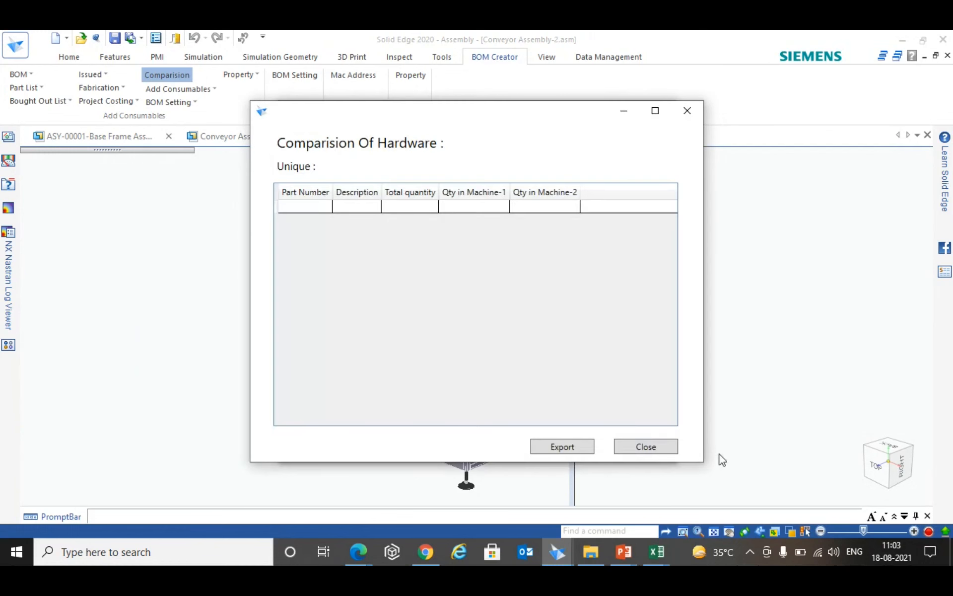
click(657, 448)
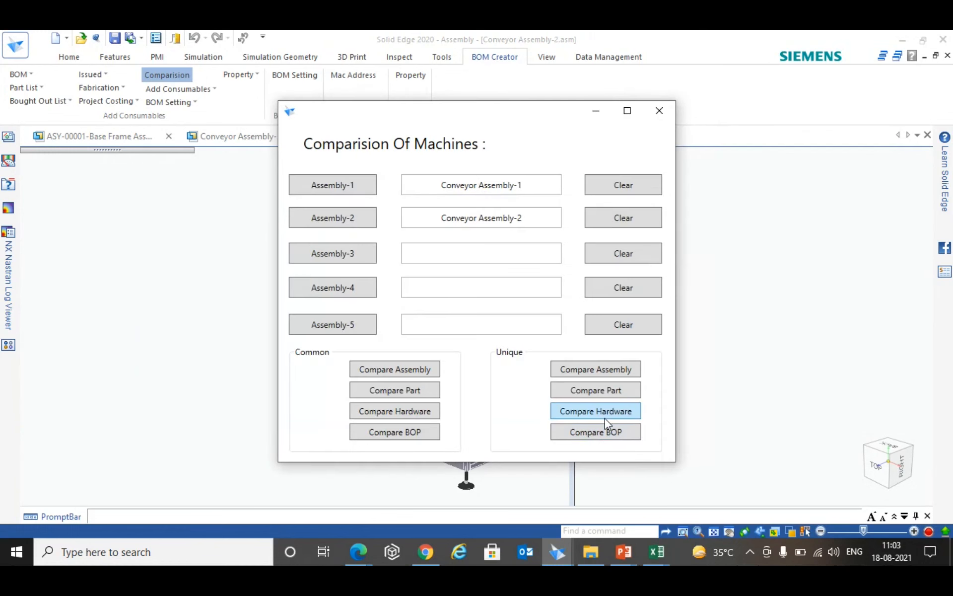
- Switch to the running BOM Creator slide show in PowerPoint
click(624, 555)
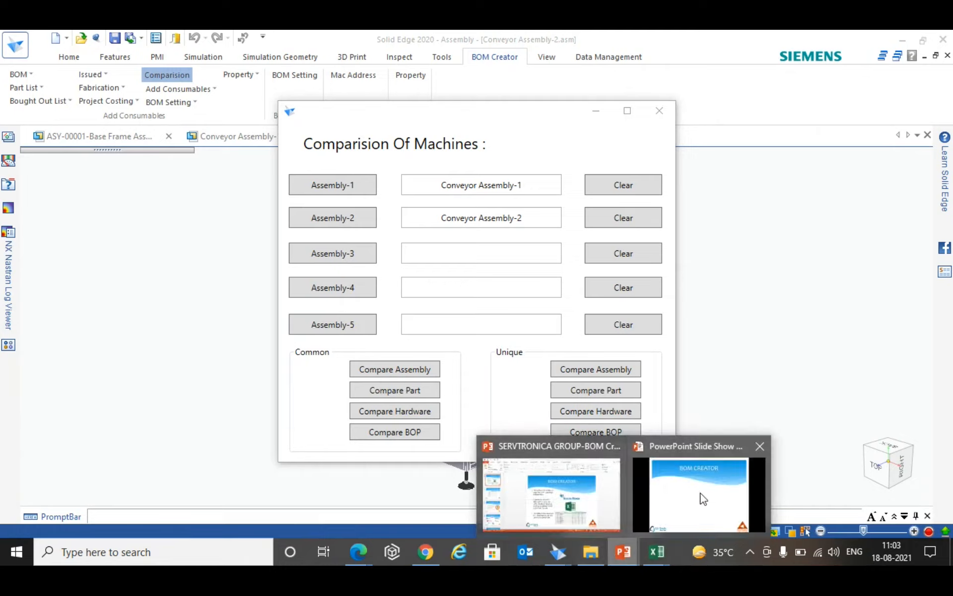
click(669, 489)
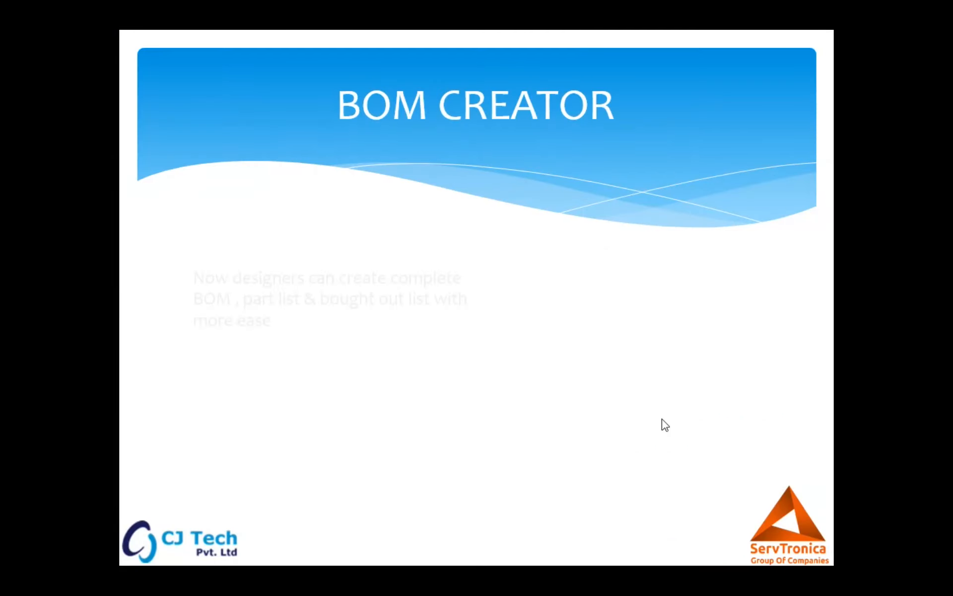
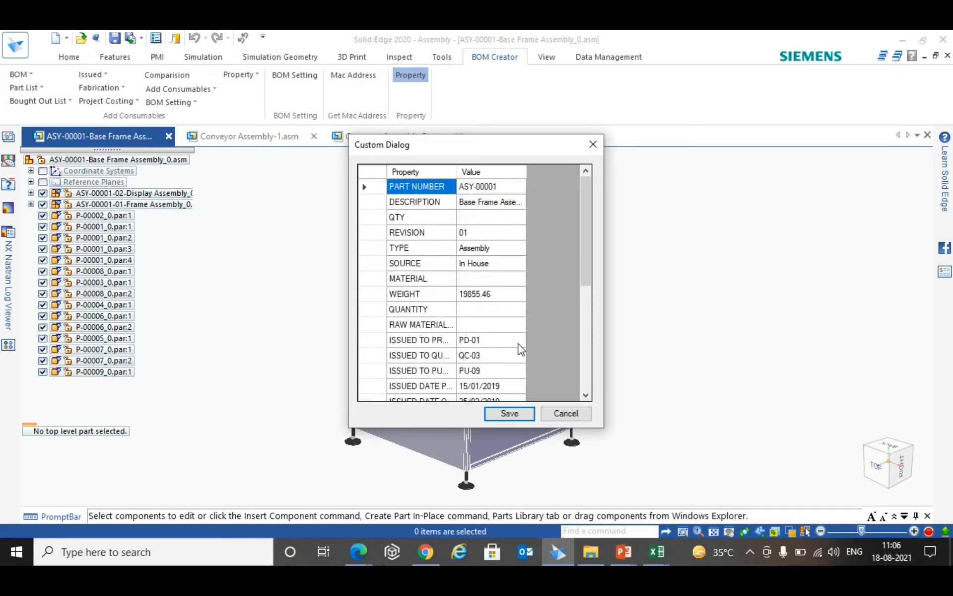
- Review the base frame assembly's custom properties through the issue details and remarks, and close them without saving
drag(453, 149, 407, 110)
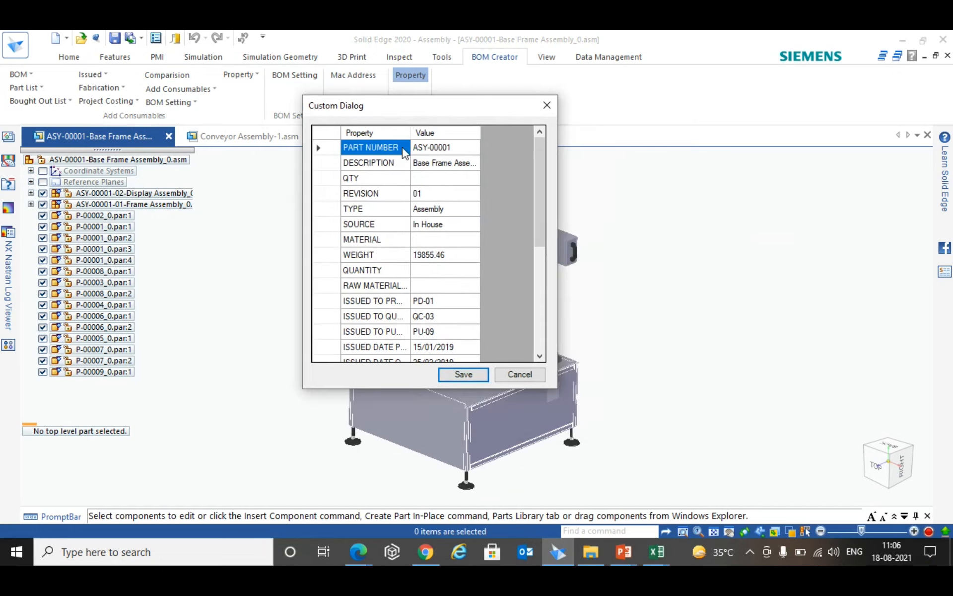
scroll(390, 233, down, 5)
scroll(394, 329, up, 2)
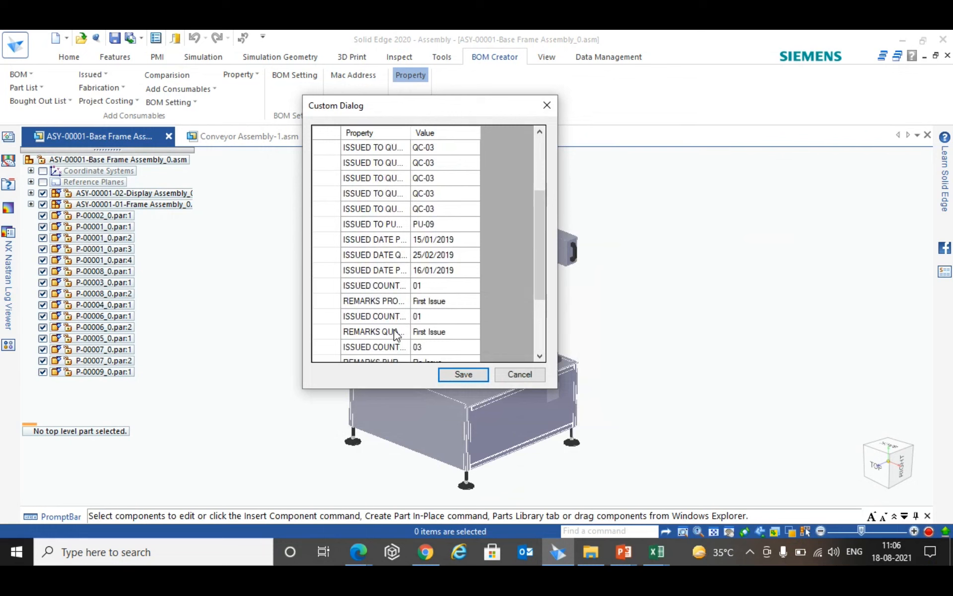
scroll(394, 329, up, 4)
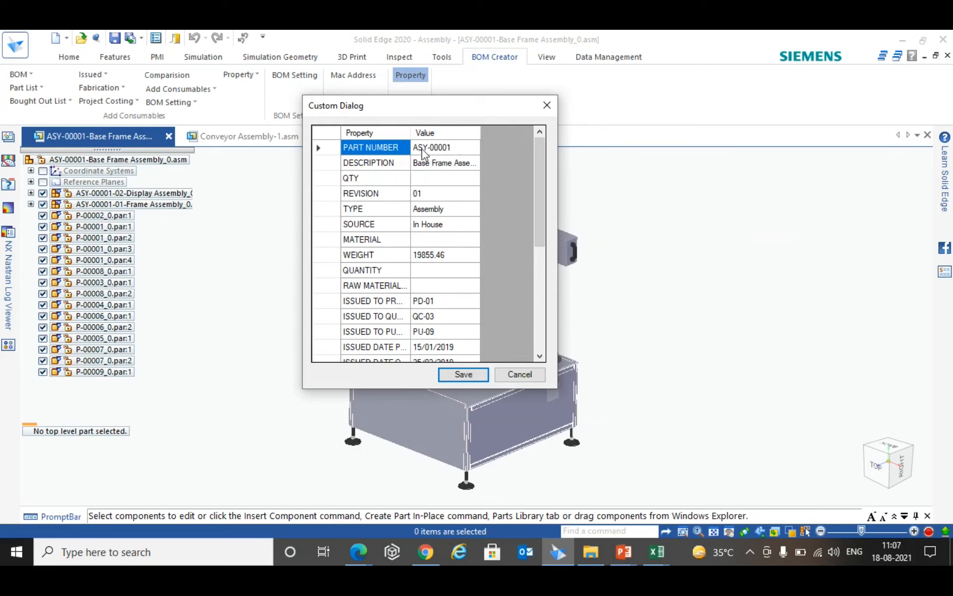
scroll(438, 222, down, 3)
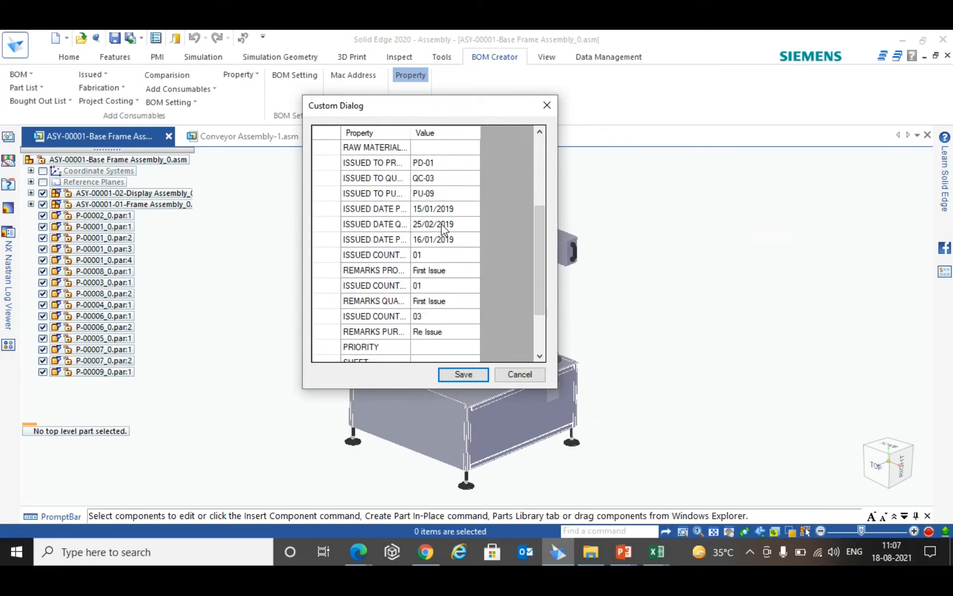
scroll(443, 229, down, 1)
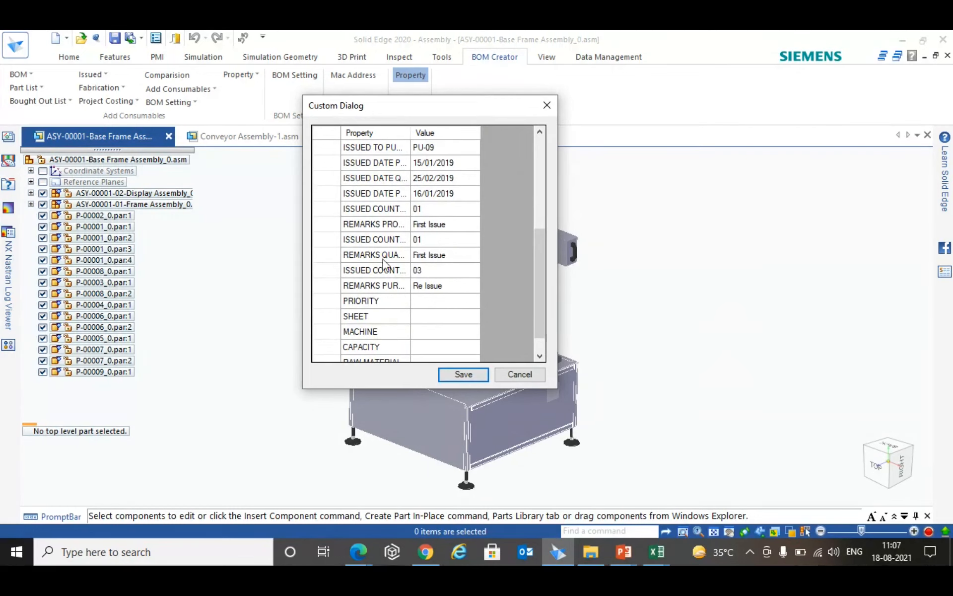
scroll(442, 249, up, 4)
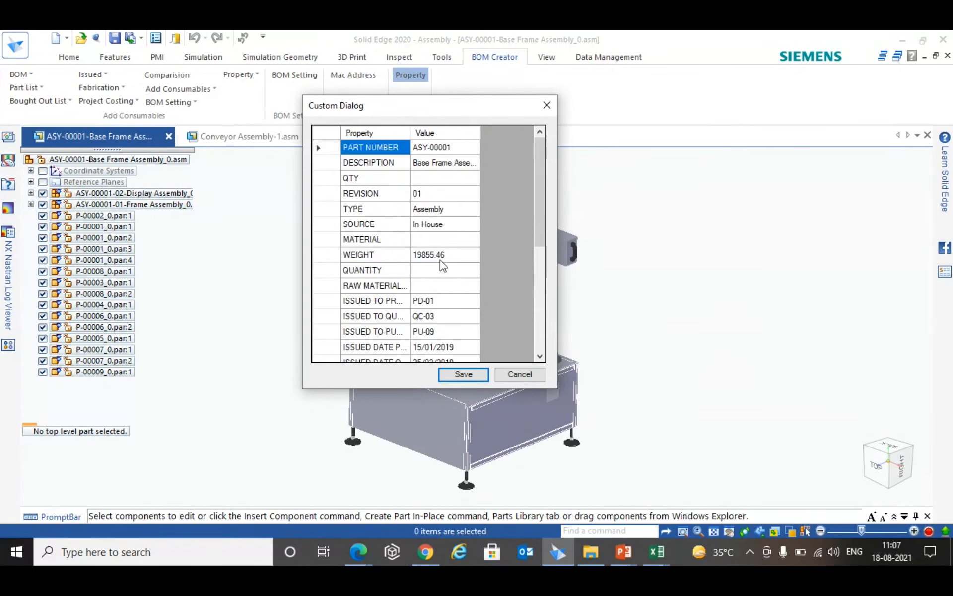
click(524, 376)
- Open the first P-00001_0.par occurrence from the base frame assembly in its own document
click(87, 227)
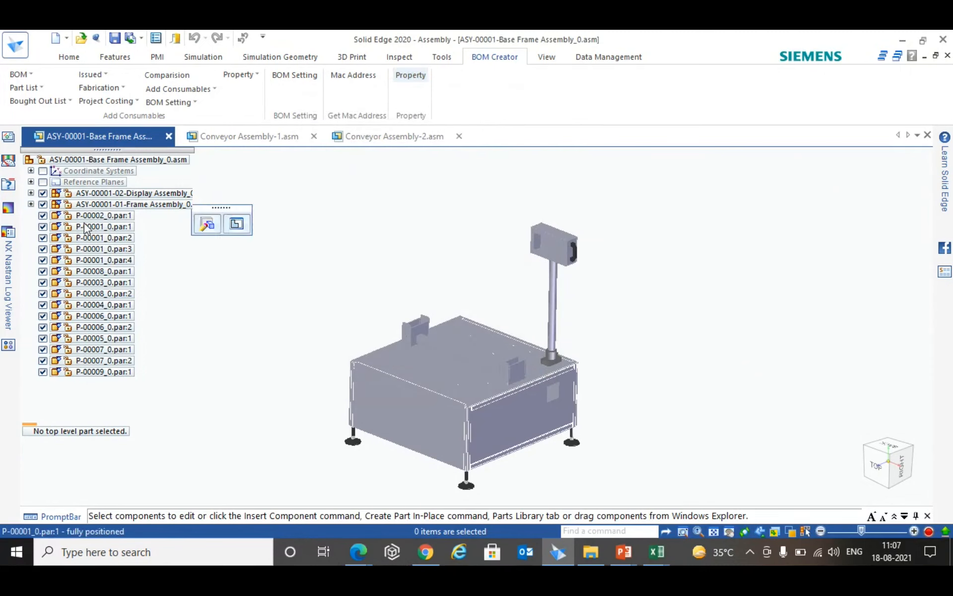
right_click(94, 232)
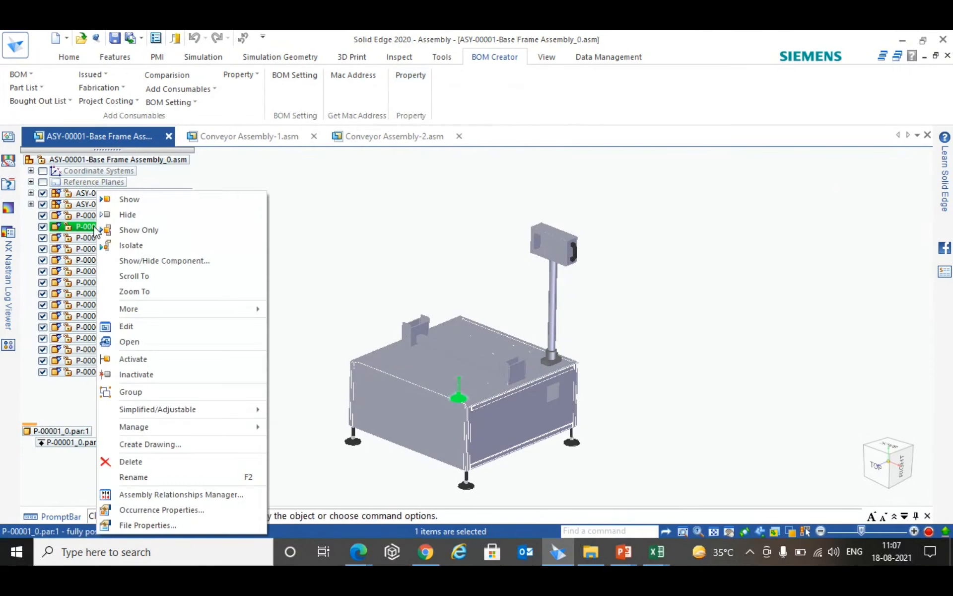
click(124, 341)
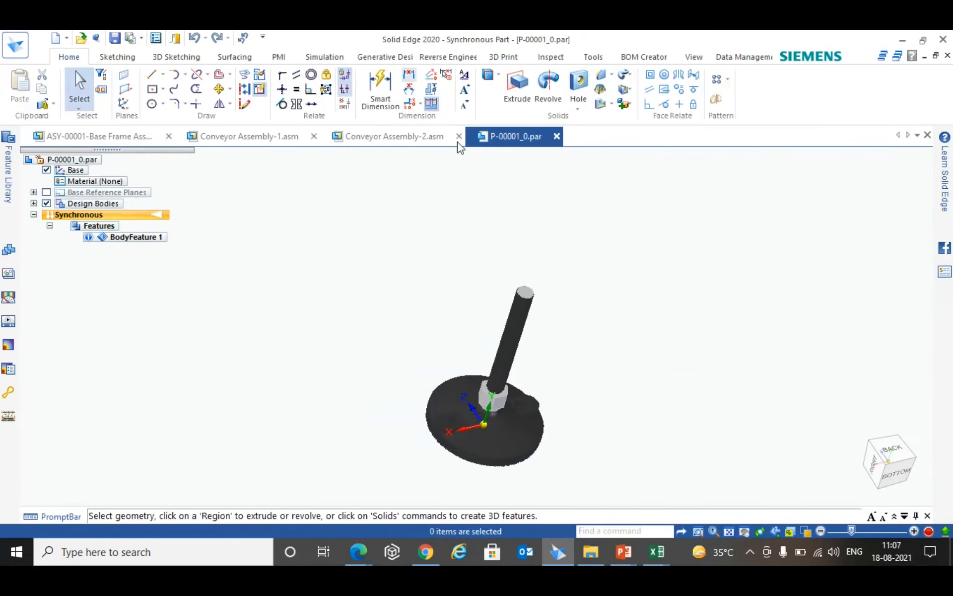
- Review the foot part's BOM Creator custom properties down to the raw material entry, and close them without saving
click(642, 58)
click(240, 89)
click(278, 103)
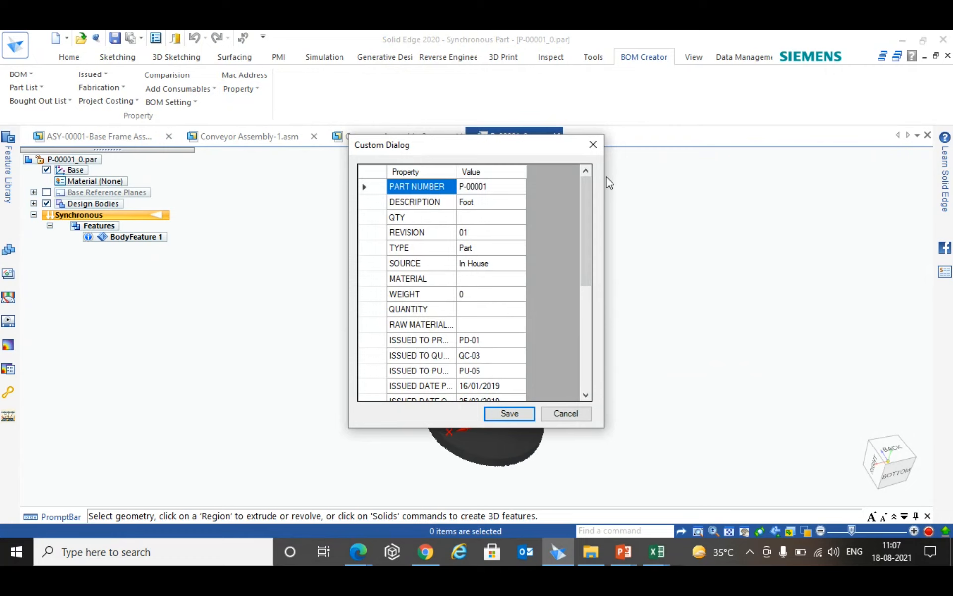
scroll(535, 248, down, 5)
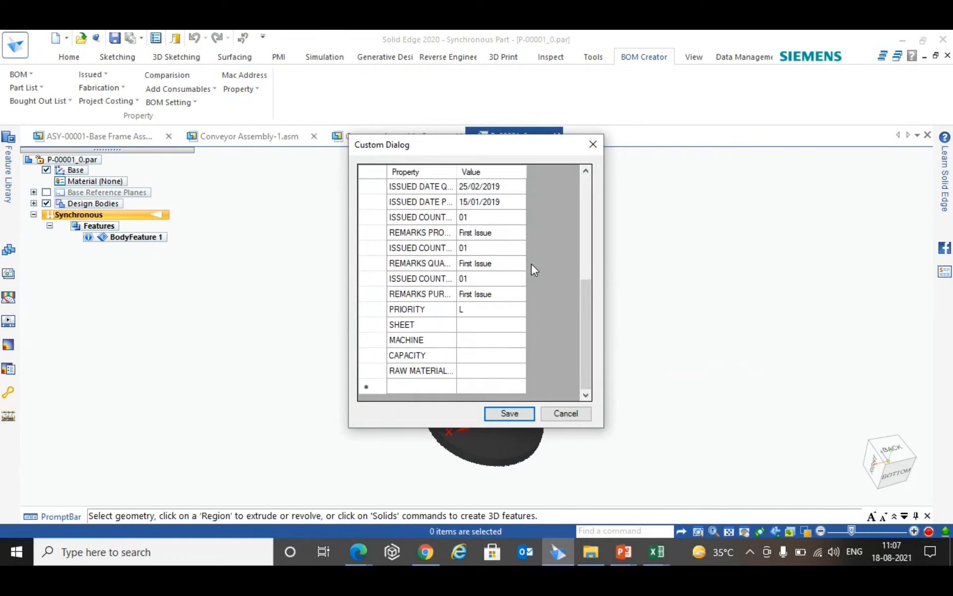
scroll(528, 293, up, 5)
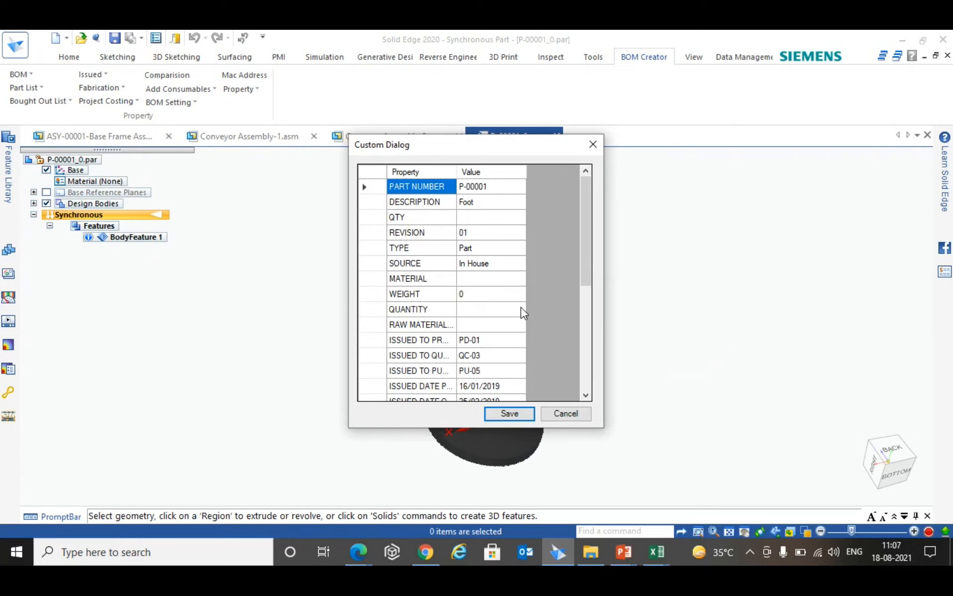
click(571, 415)
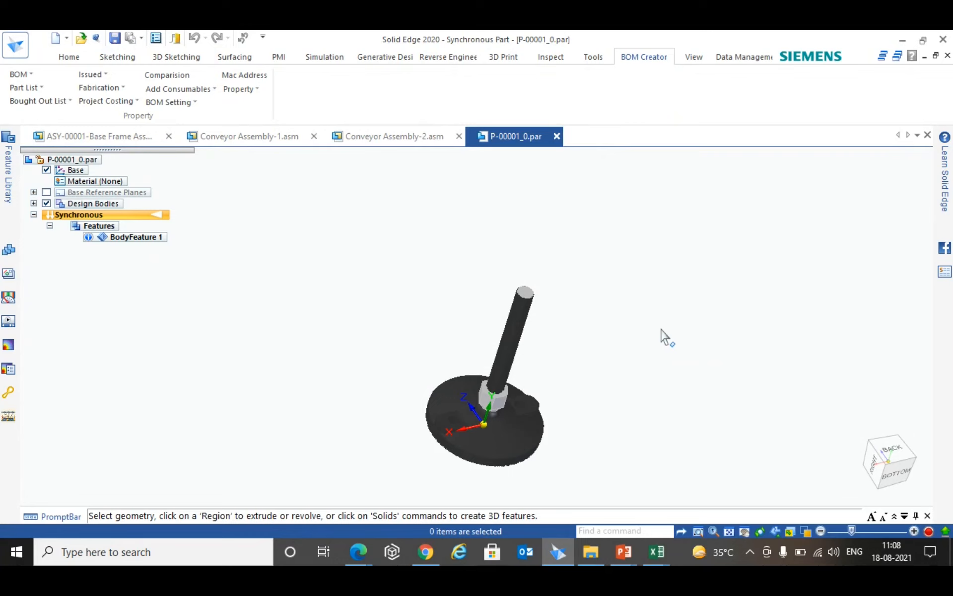
- Recheck the foot part's custom properties at its part number, discard the dialog and close the P-00001_0.par document
click(656, 548)
click(246, 90)
click(256, 105)
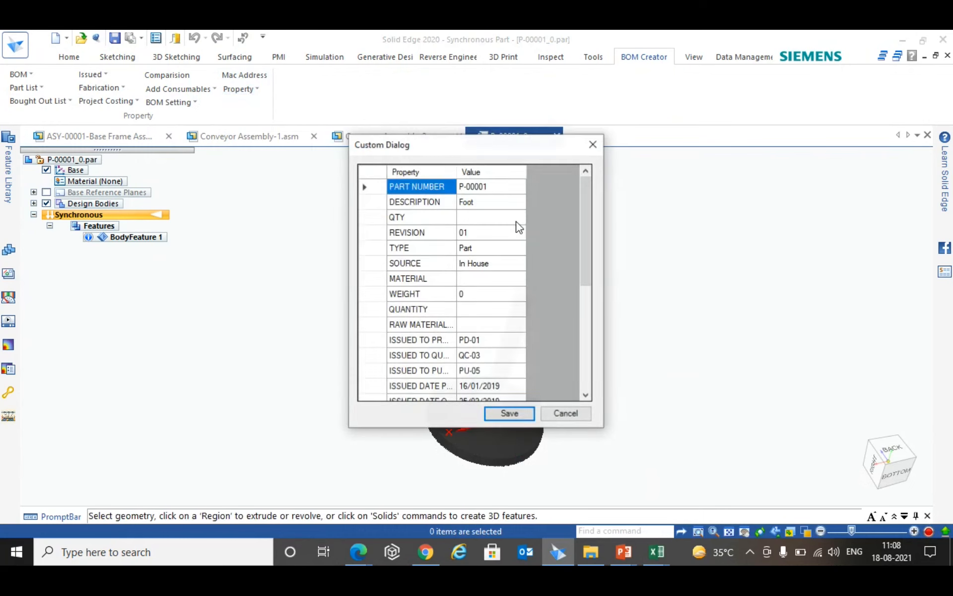
click(501, 189)
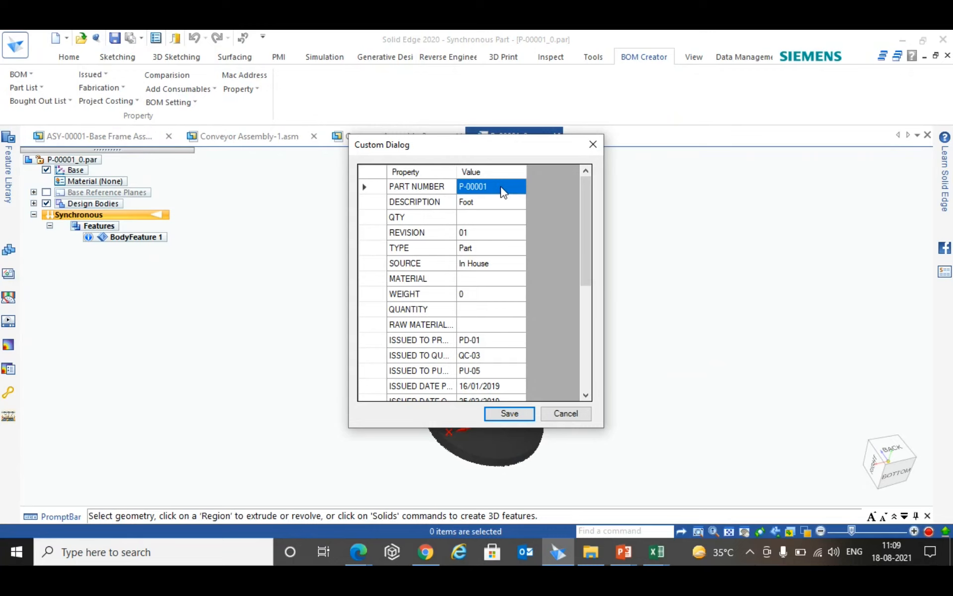
click(566, 414)
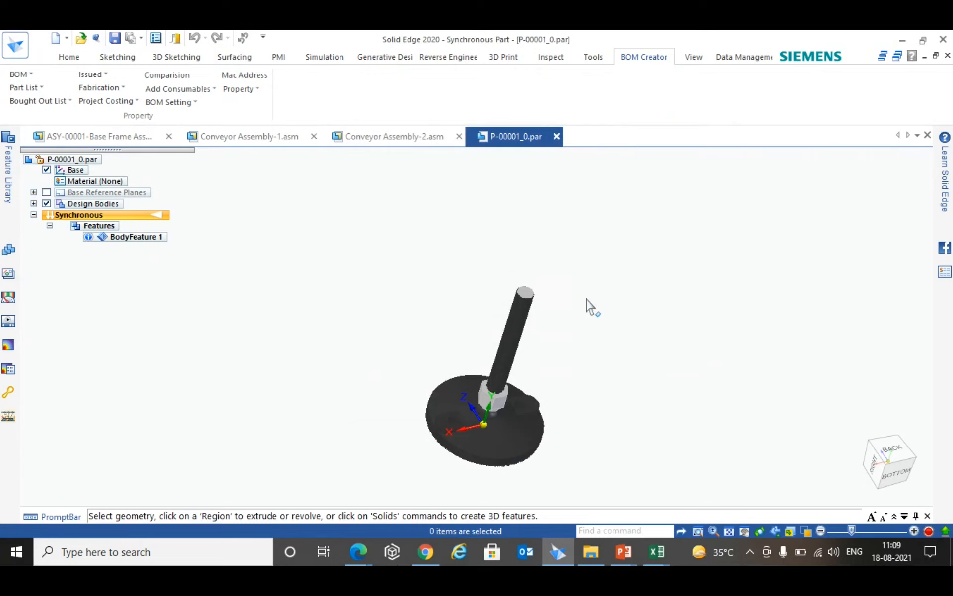
click(557, 138)
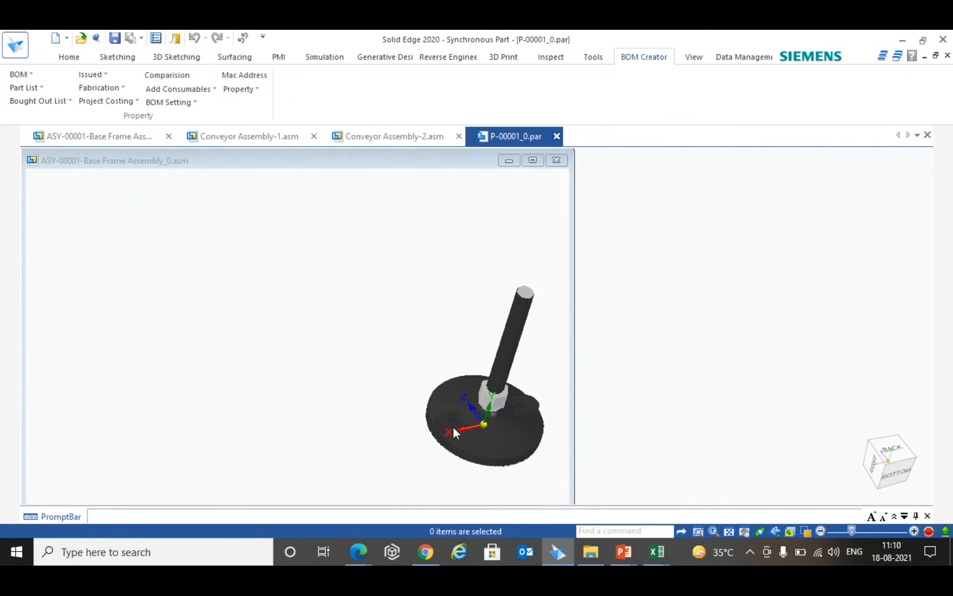